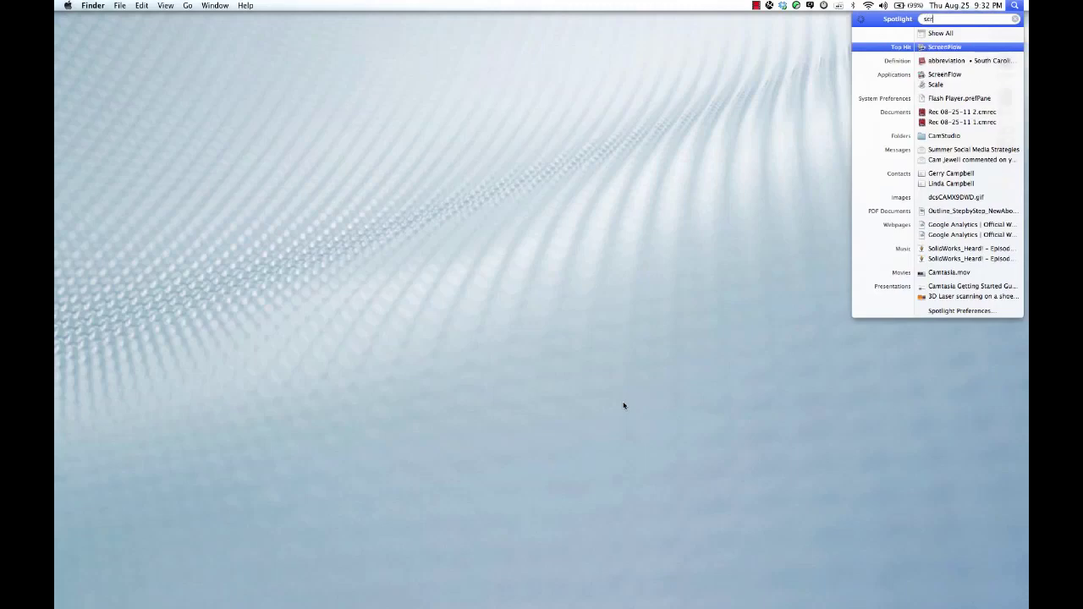
- Launch ScreenFlow, keep Built-in Input with computer audio, and start the desktop recording
{"action": "key", "text": "Return"}
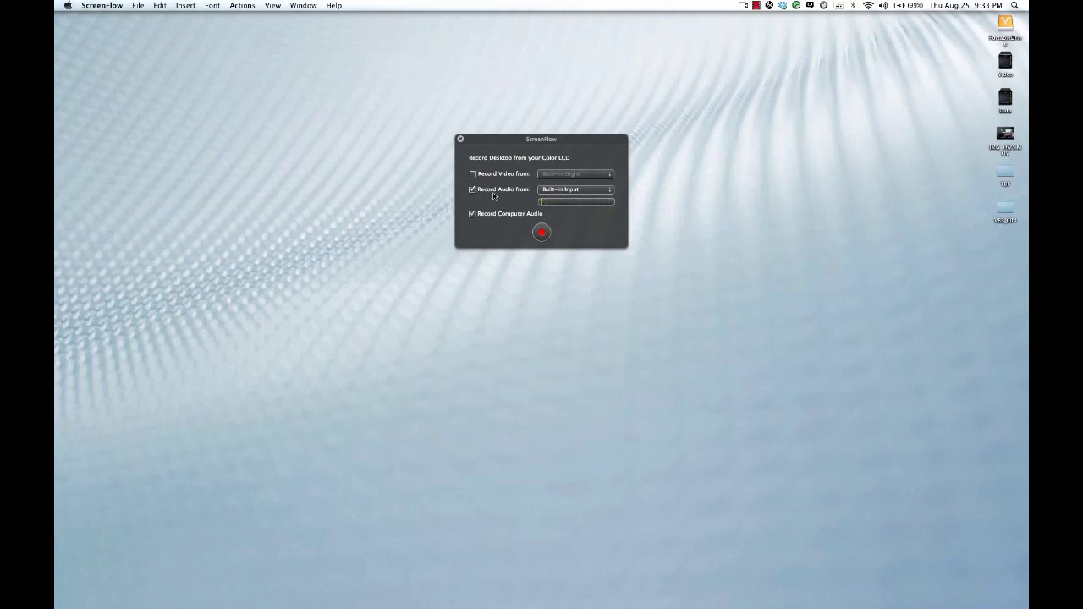
{"action": "left_click", "coordinate": [548, 192]}
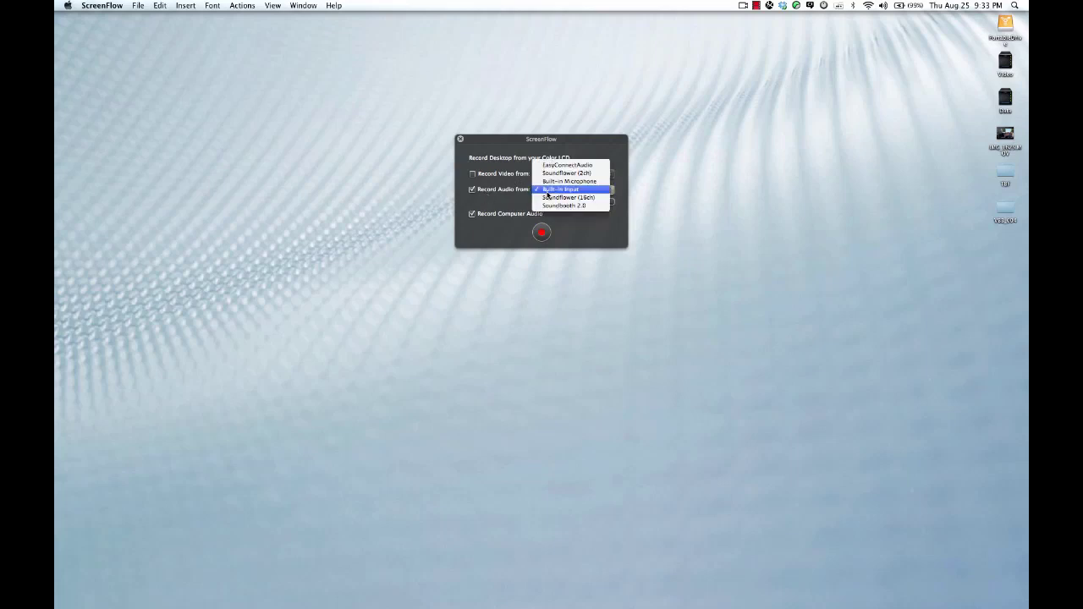
{"action": "left_click", "coordinate": [547, 191]}
{"action": "left_click", "coordinate": [549, 192]}
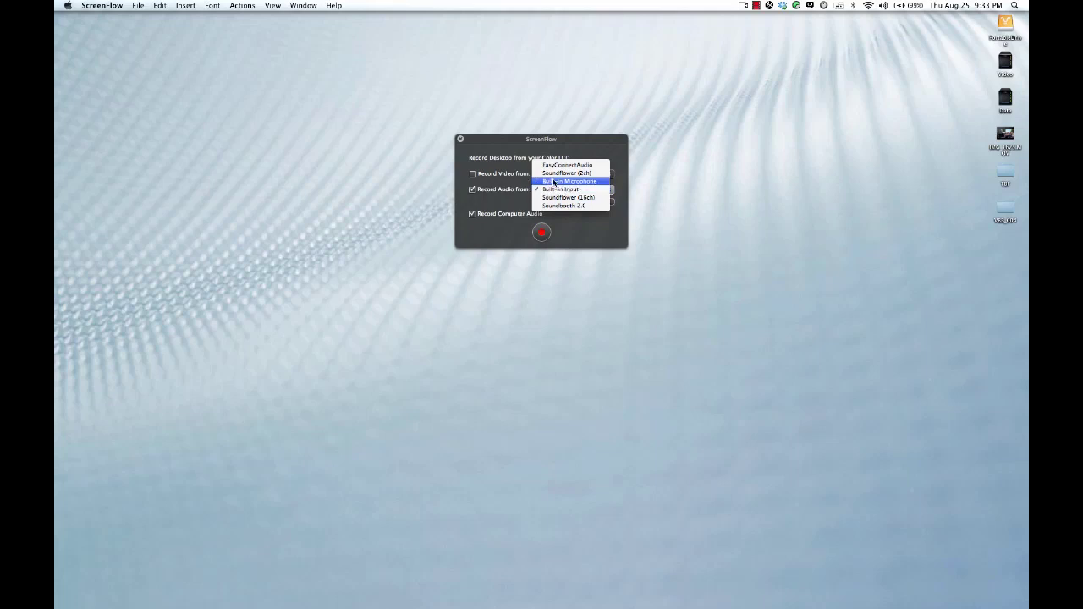
{"action": "left_click", "coordinate": [550, 190]}
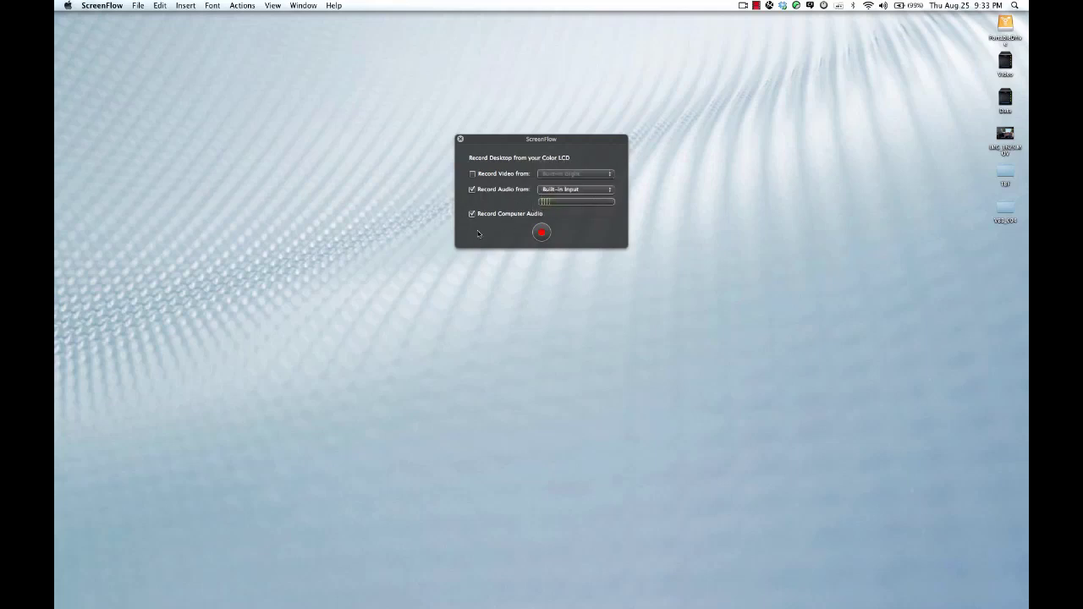
{"action": "left_click", "coordinate": [540, 234]}
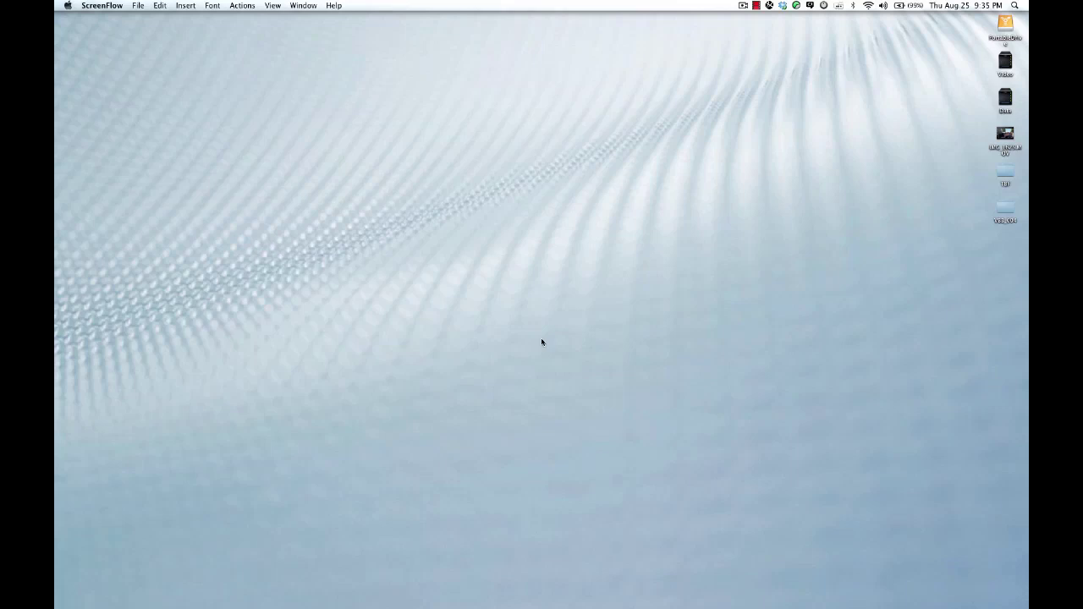
- Launch Keynote via Spotlight and create a White-theme presentation at 1280 × 720
{"action": "key", "text": "super+space"}
{"action": "type", "text": "key"}
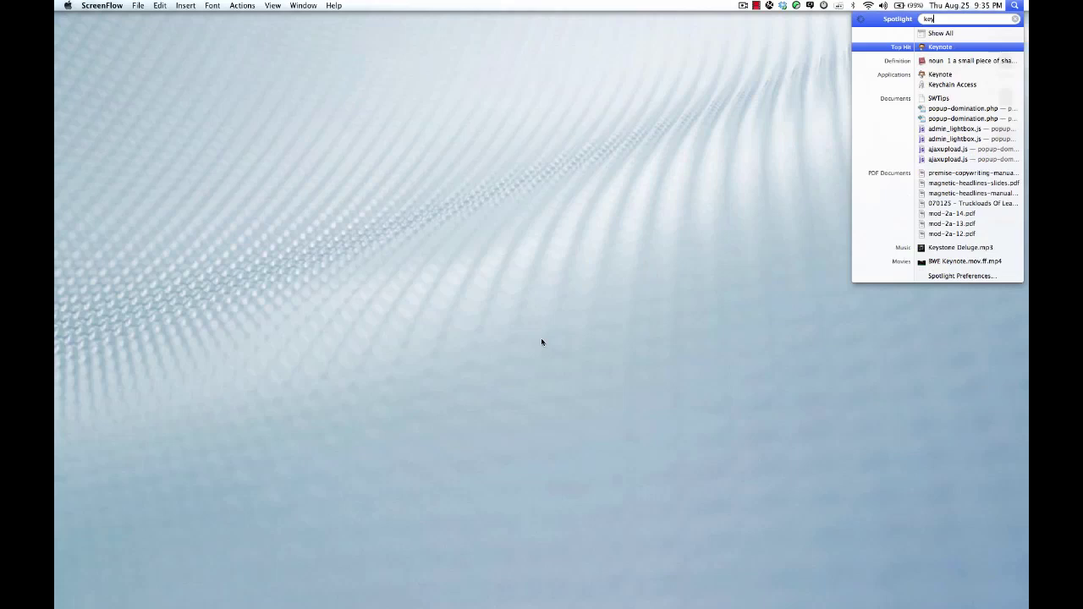
{"action": "key", "text": "Return"}
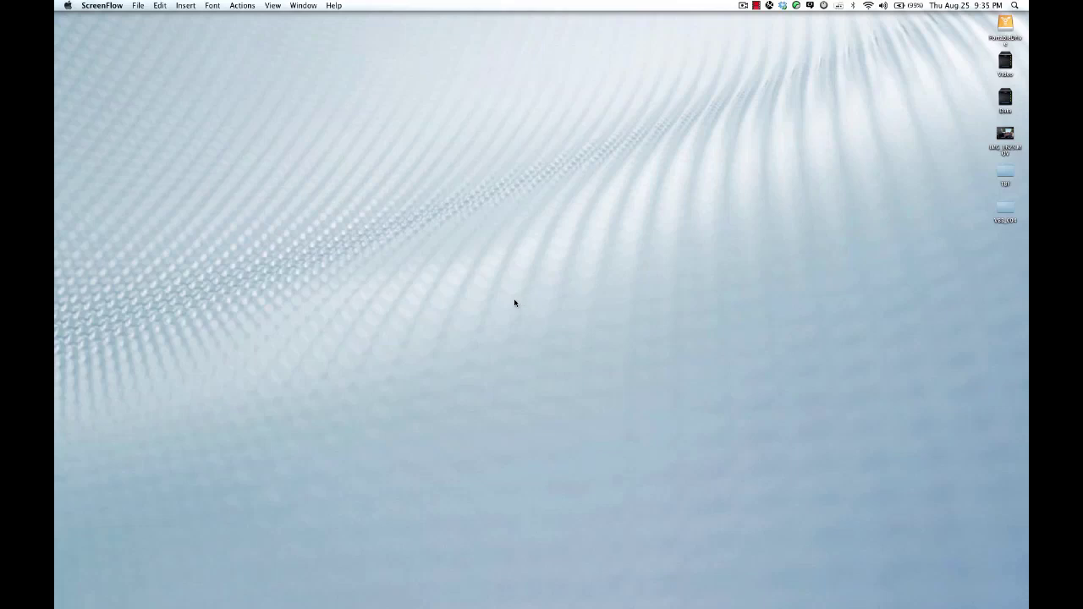
{"action": "key", "text": "super+Tab"}
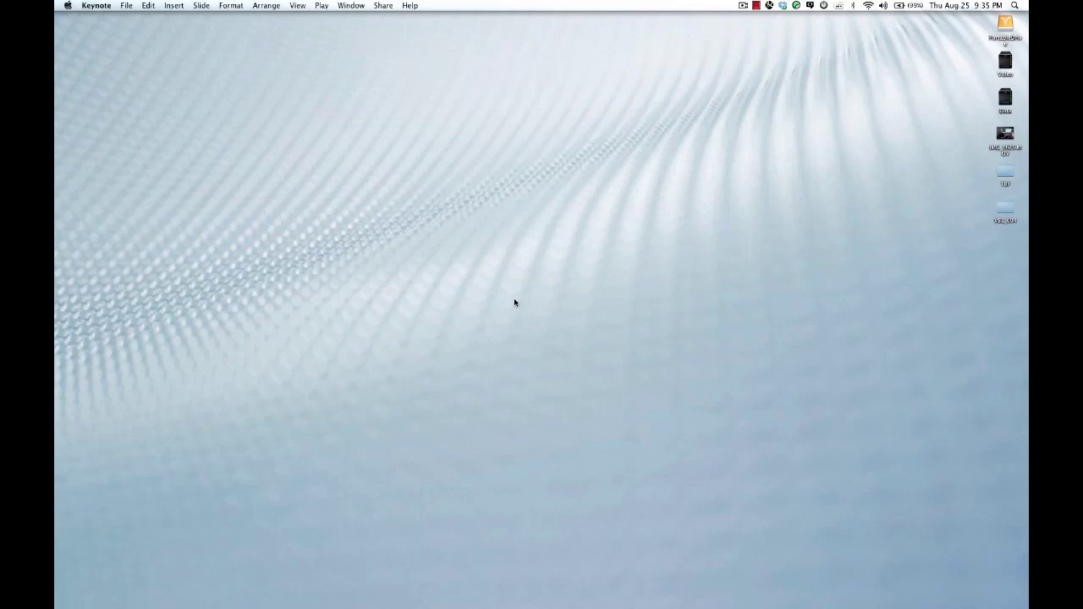
{"action": "key", "text": "super+n"}
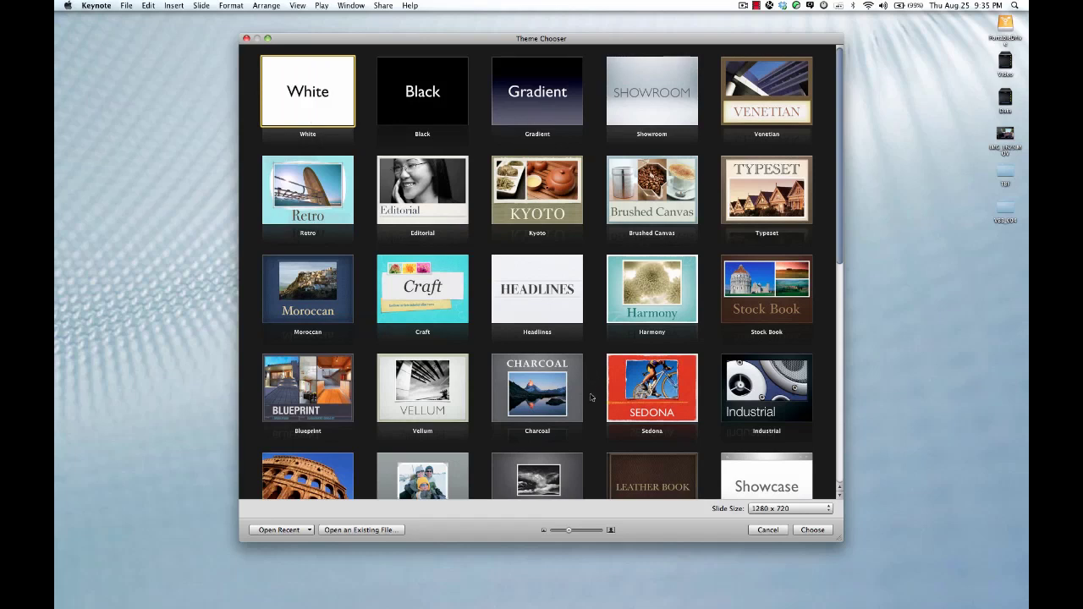
{"action": "left_click", "coordinate": [772, 510]}
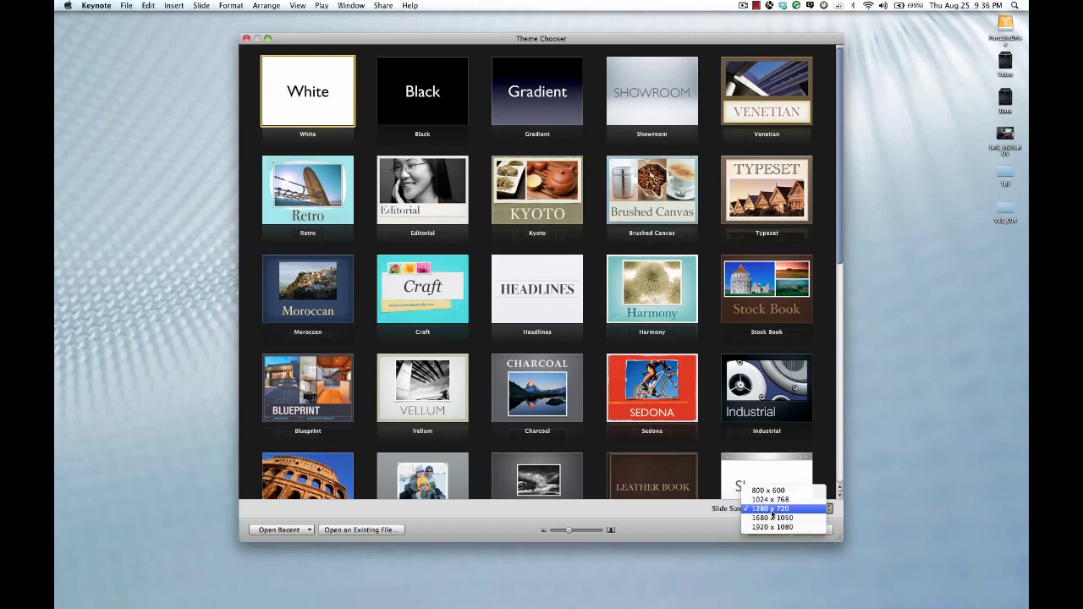
{"action": "left_click", "coordinate": [777, 510]}
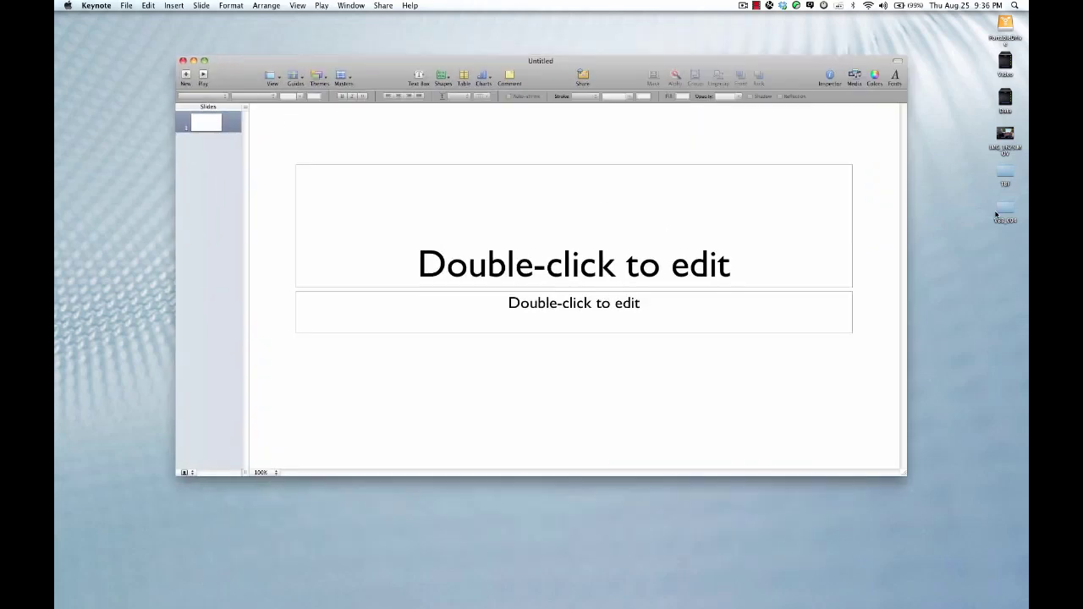
- Open the VBB_004 folder, preview 10SecClip.mp3, and move the Keynote window top-left
{"action": "left_click", "coordinate": [1003, 212]}
{"action": "double_click", "coordinate": [1004, 212]}
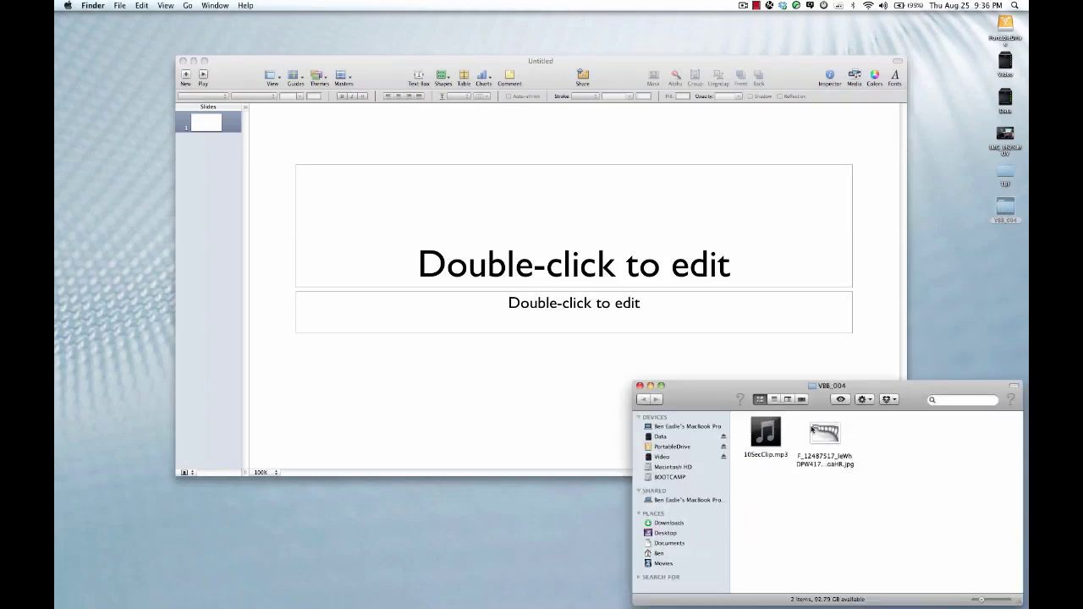
{"action": "mouse_move", "coordinate": [723, 403]}
{"action": "left_mouse_down"}
{"action": "mouse_move", "coordinate": [712, 391]}
{"action": "mouse_move", "coordinate": [719, 400]}
{"action": "left_mouse_up"}
{"action": "mouse_move", "coordinate": [763, 440]}
{"action": "left_click", "coordinate": [763, 430]}
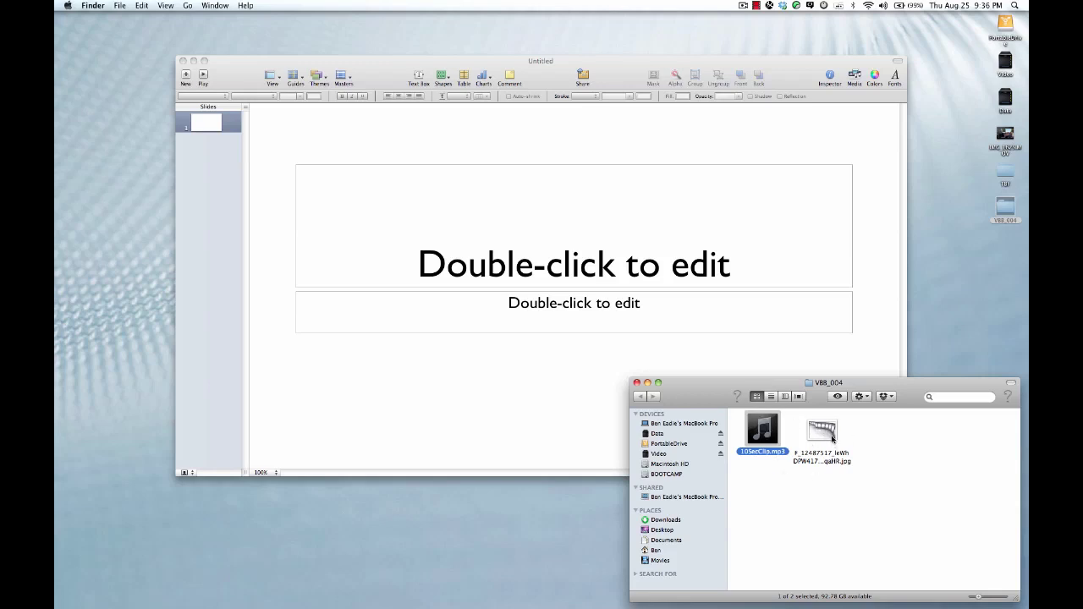
{"action": "left_click", "coordinate": [200, 124]}
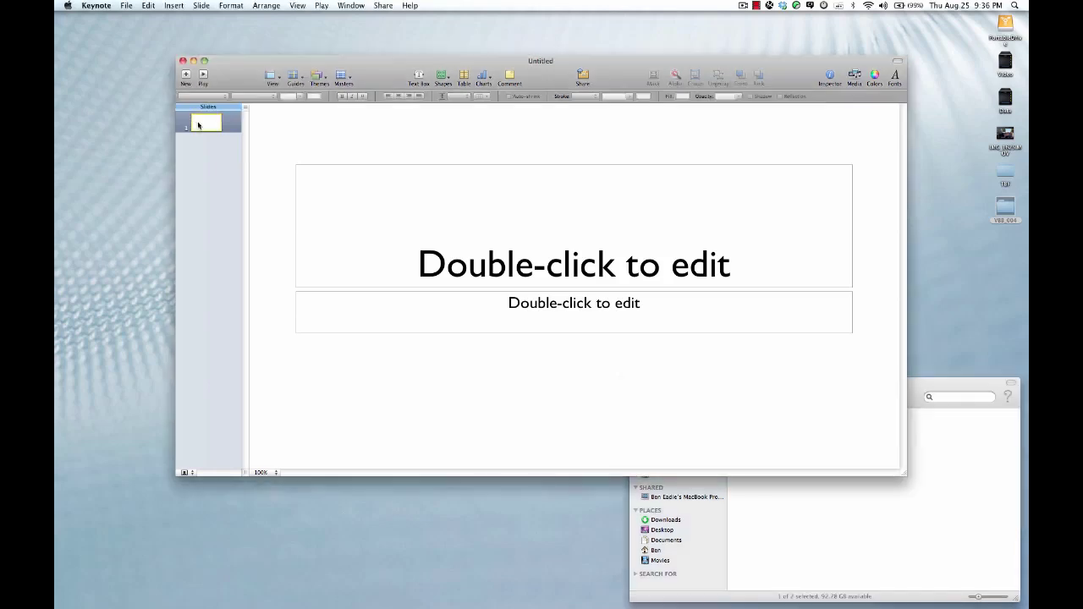
{"action": "left_click_drag", "start_coordinate": [254, 60], "coordinate": [127, 17]}
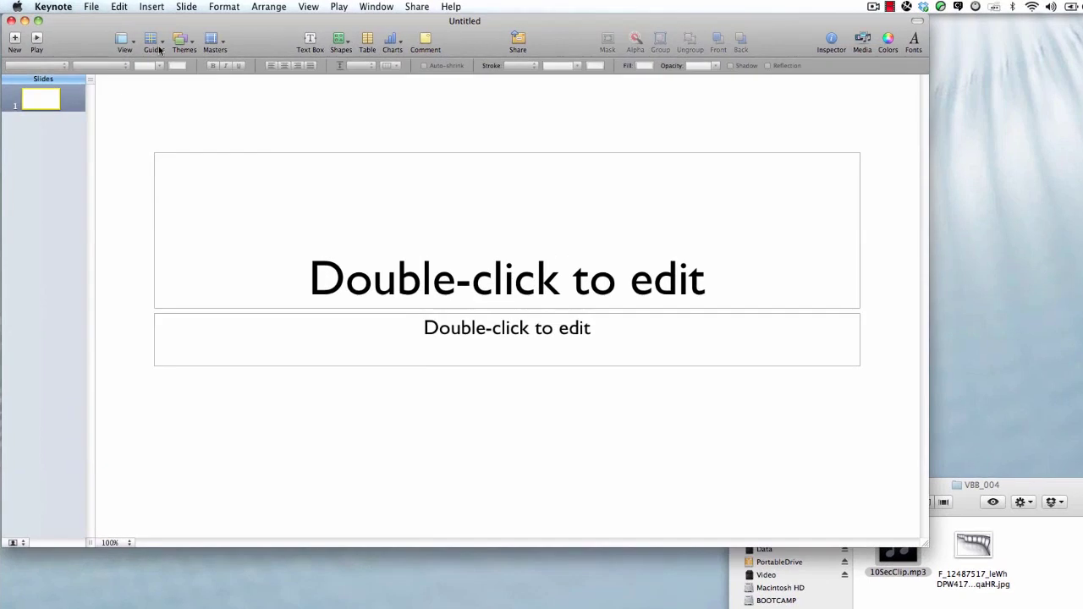
- Switch to the Blank layout and drag the film-strip JPEG onto the slide to fill it
{"action": "left_click", "coordinate": [211, 40]}
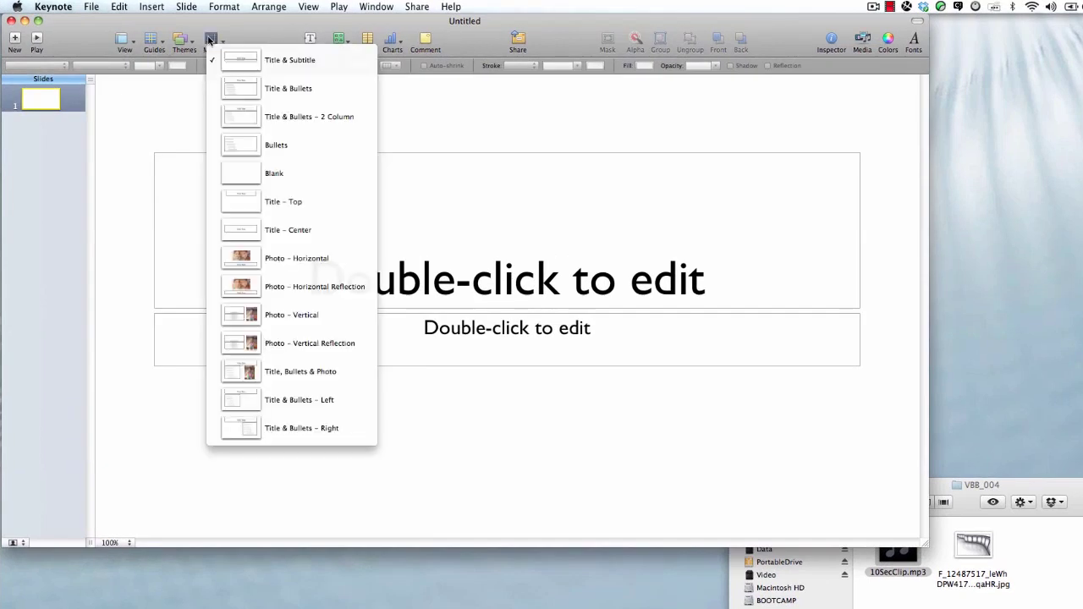
{"action": "left_click", "coordinate": [260, 170]}
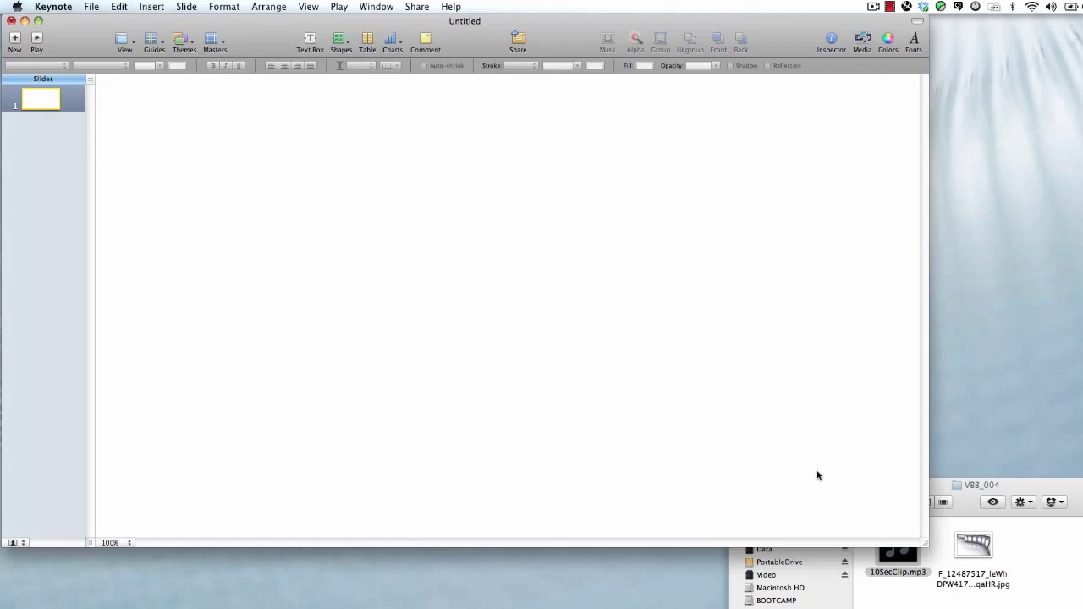
{"action": "left_click", "coordinate": [953, 517]}
{"action": "left_click_drag", "start_coordinate": [969, 548], "coordinate": [482, 310]}
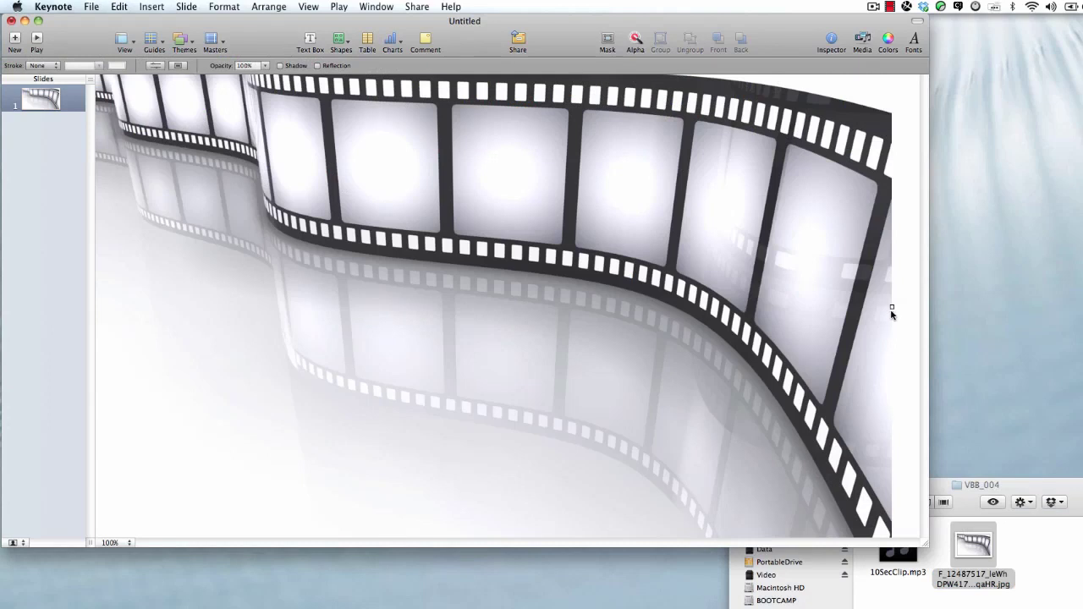
{"action": "left_click_drag", "start_coordinate": [892, 306], "coordinate": [920, 304]}
{"action": "left_click_drag", "start_coordinate": [539, 260], "coordinate": [555, 270]}
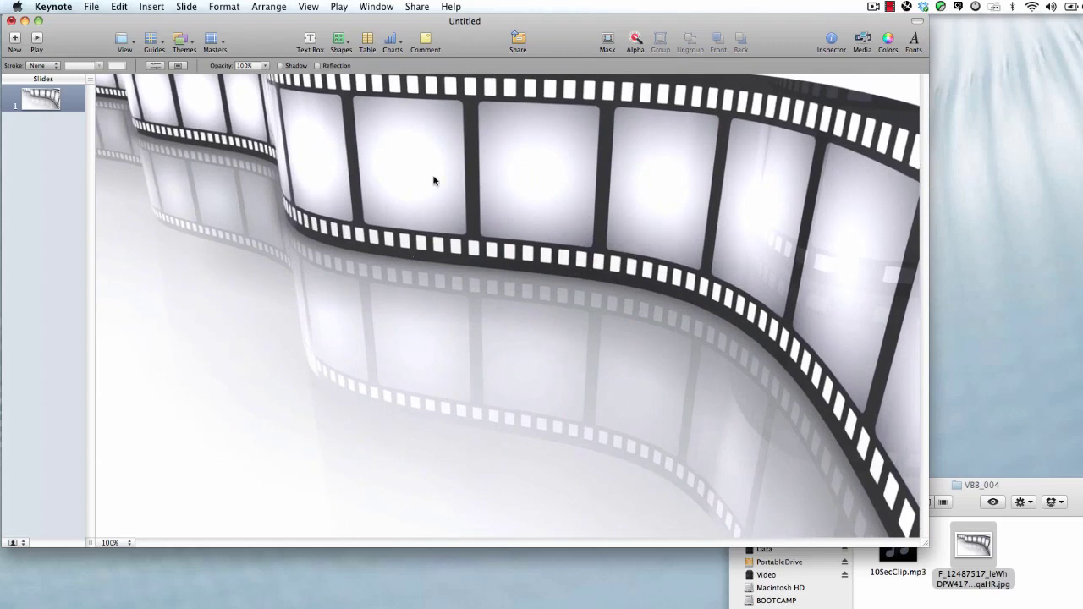
- Show the Inspector and drop the film-strip picture's opacity to 61% in the Graphic pane
{"action": "left_click", "coordinate": [310, 8]}
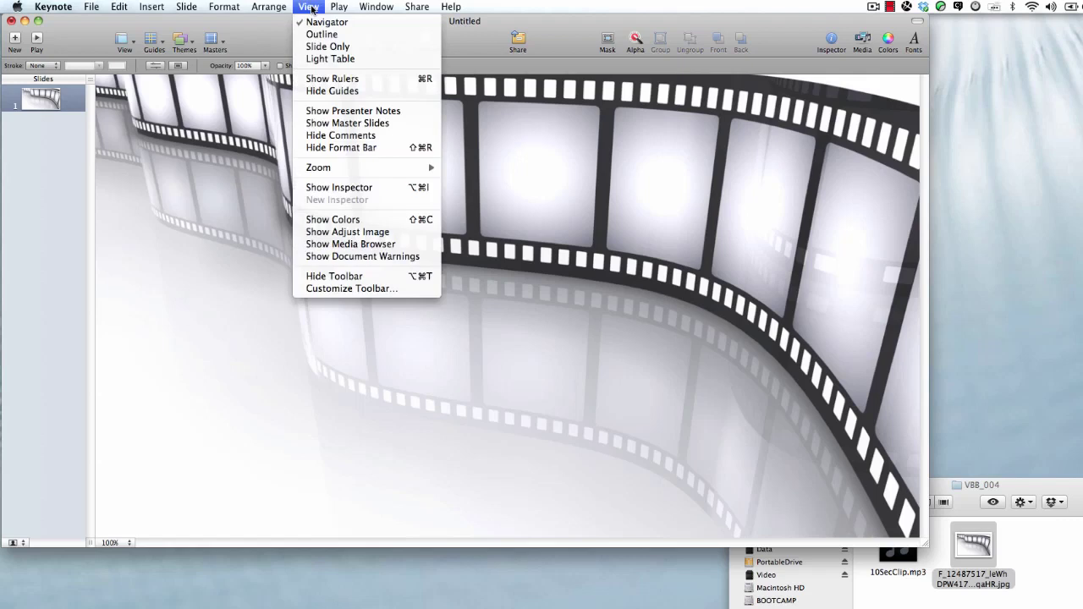
{"action": "left_click", "coordinate": [343, 188]}
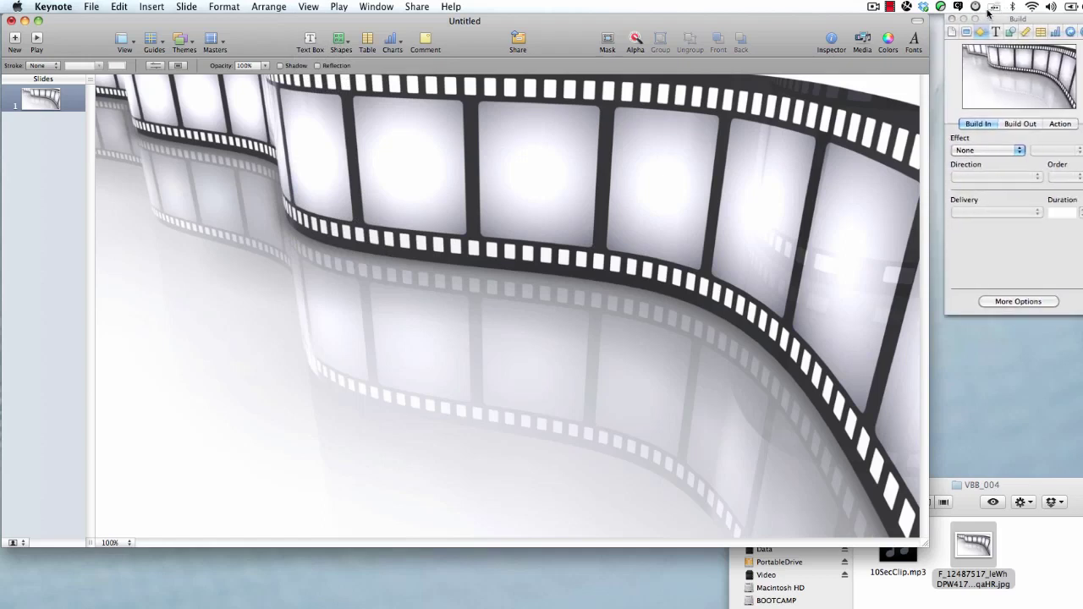
{"action": "left_click_drag", "start_coordinate": [978, 11], "coordinate": [974, 11]}
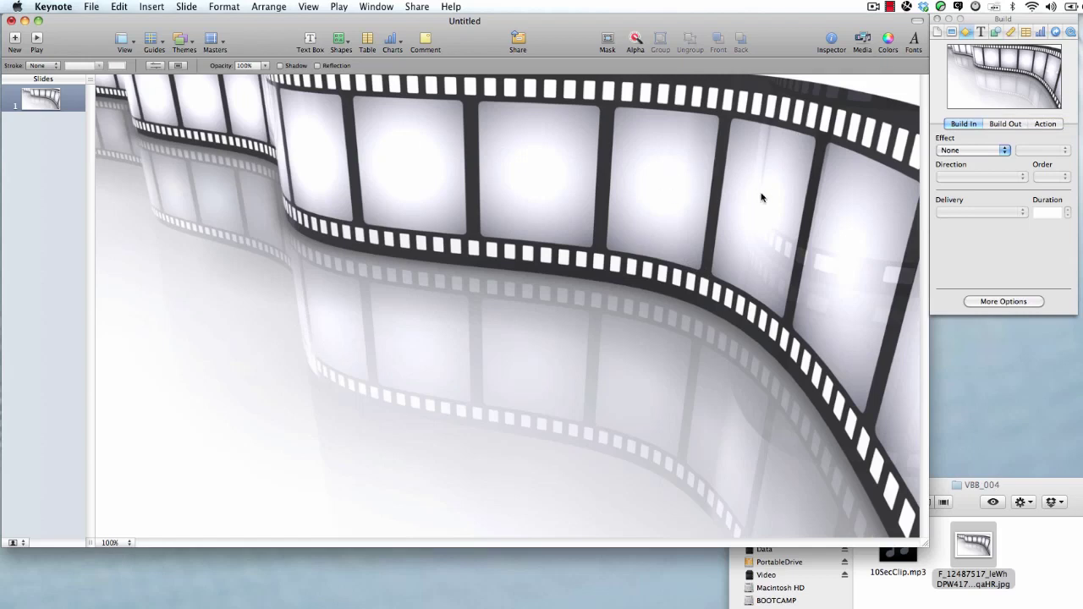
{"action": "left_click", "coordinate": [998, 32]}
{"action": "left_click", "coordinate": [997, 34]}
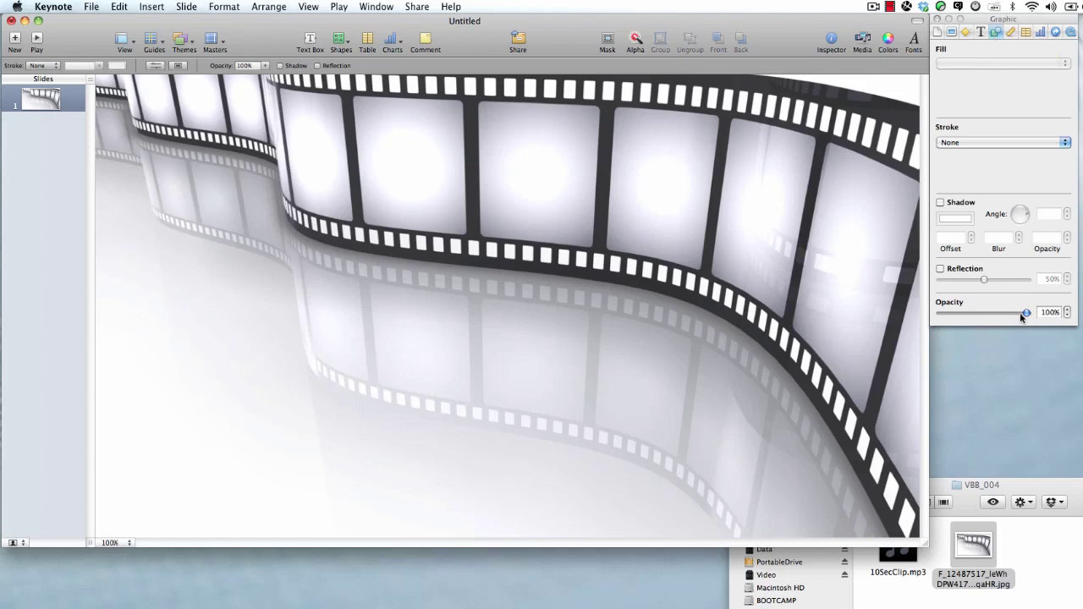
{"action": "left_click_drag", "start_coordinate": [1025, 313], "coordinate": [992, 315]}
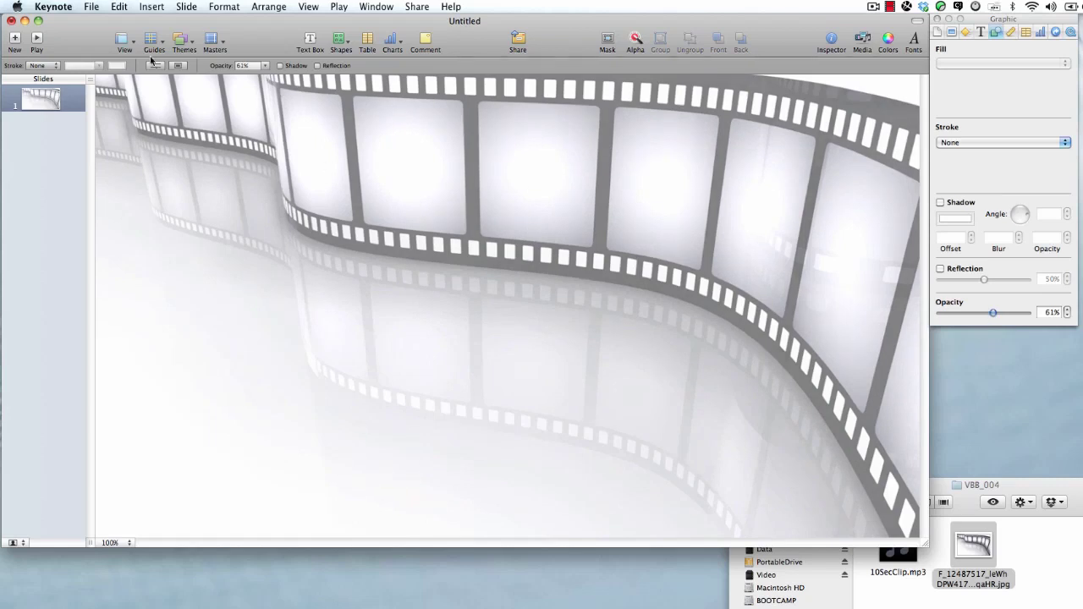
- Add a text box on the left of the slide in Eras Bold ITC at 96 pt
{"action": "left_click", "coordinate": [310, 44]}
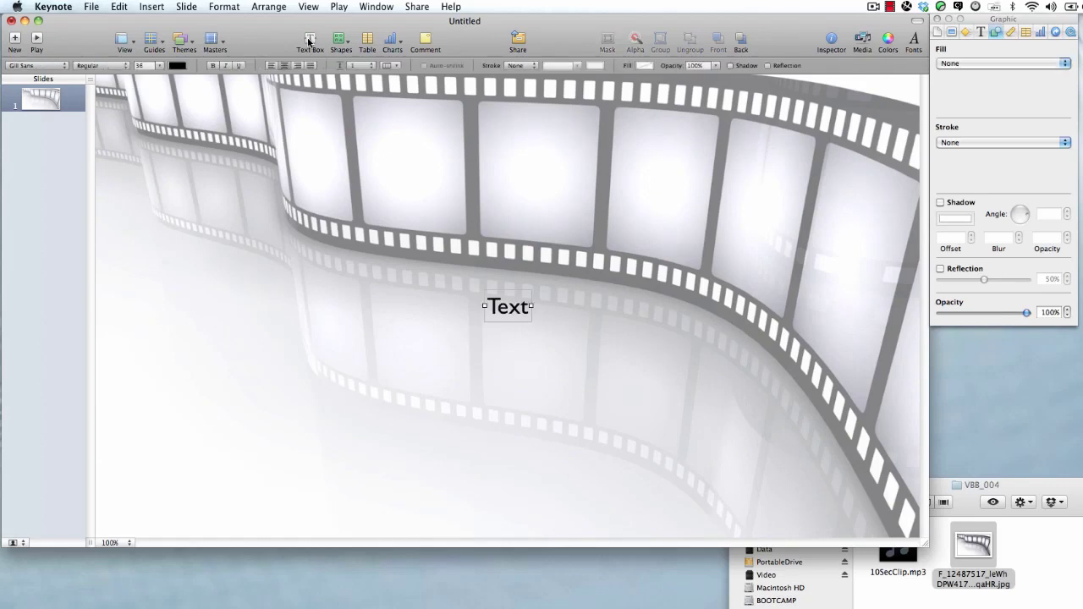
{"action": "left_click_drag", "start_coordinate": [496, 312], "coordinate": [164, 335]}
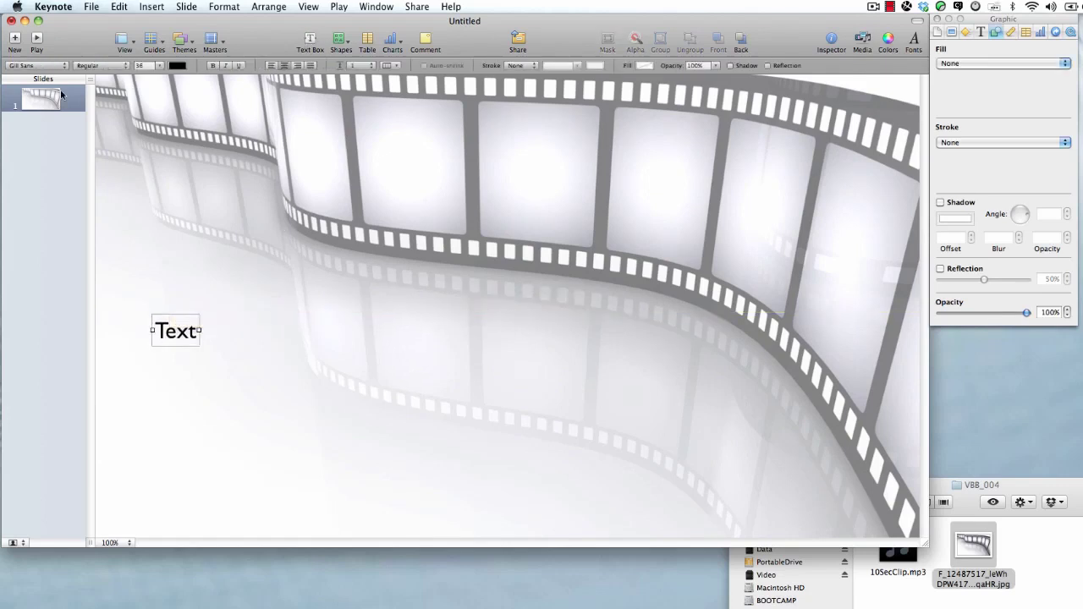
{"action": "left_click", "coordinate": [52, 66]}
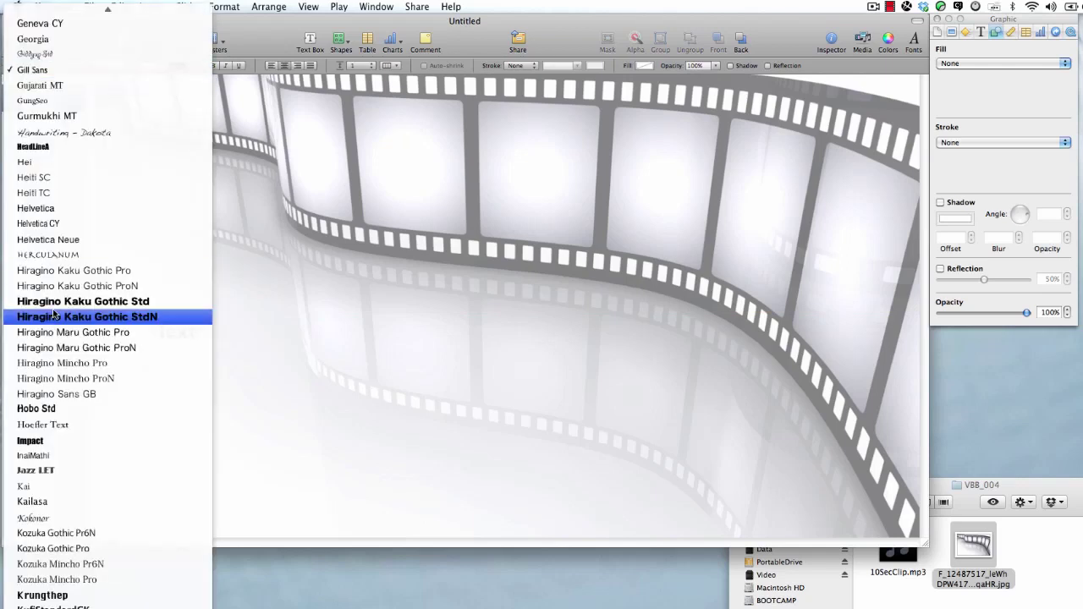
{"action": "scroll", "coordinate": [52, 309], "scroll_direction": "up", "scroll_amount": 3}
{"action": "scroll", "coordinate": [53, 309], "scroll_direction": "up", "scroll_amount": 3}
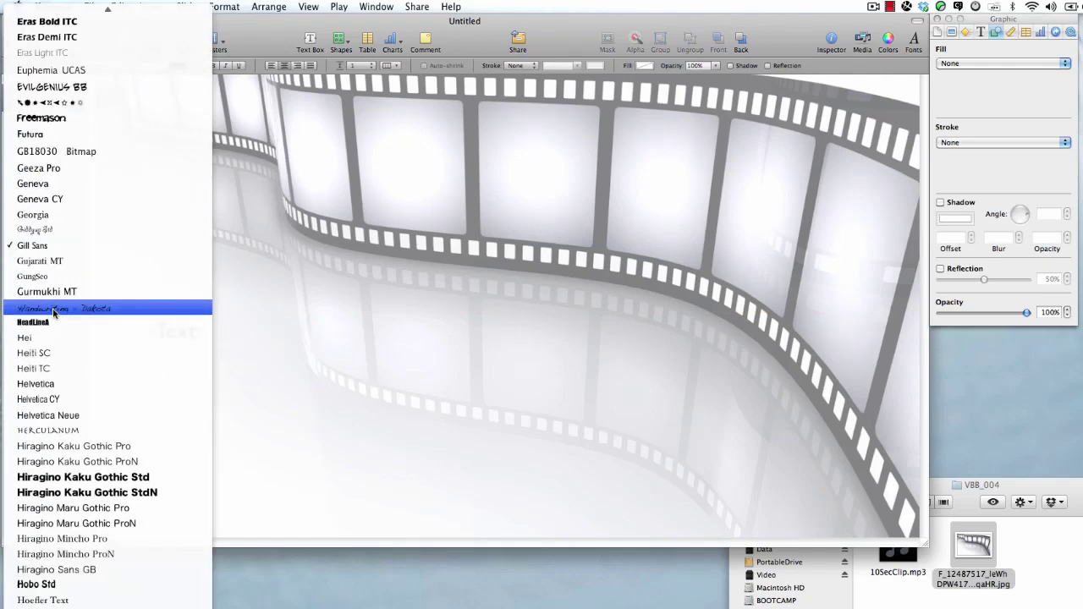
{"action": "scroll", "coordinate": [52, 311], "scroll_direction": "up", "scroll_amount": 1}
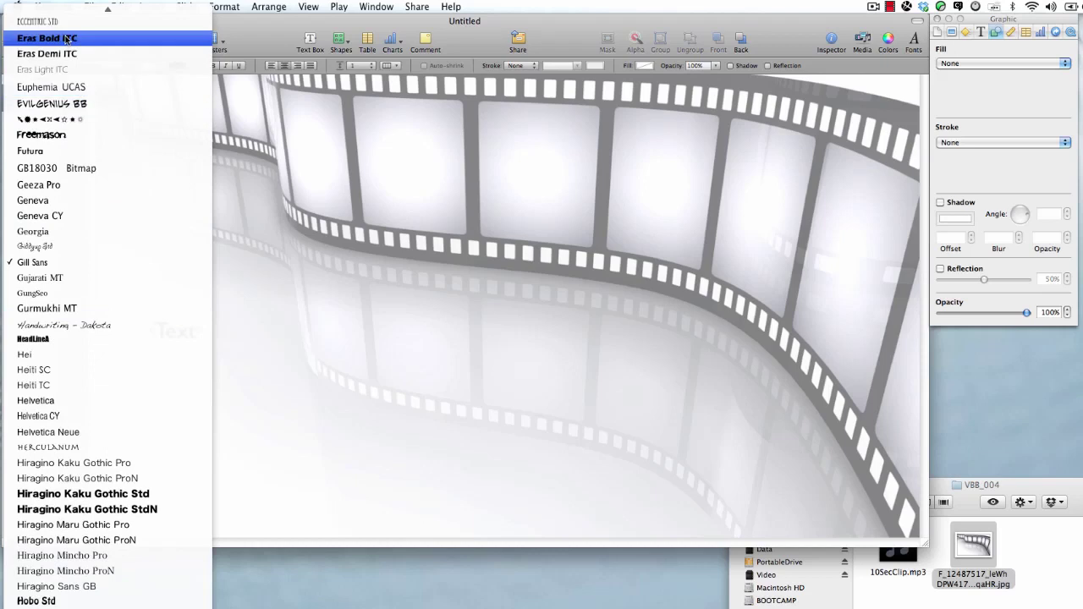
{"action": "left_click", "coordinate": [66, 38]}
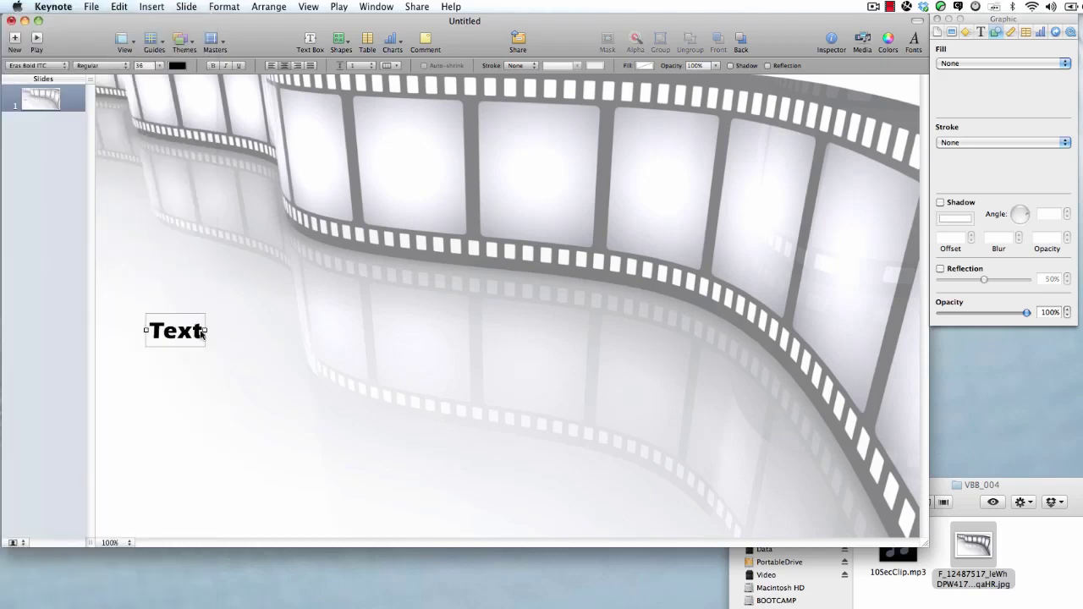
{"action": "left_click", "coordinate": [163, 66]}
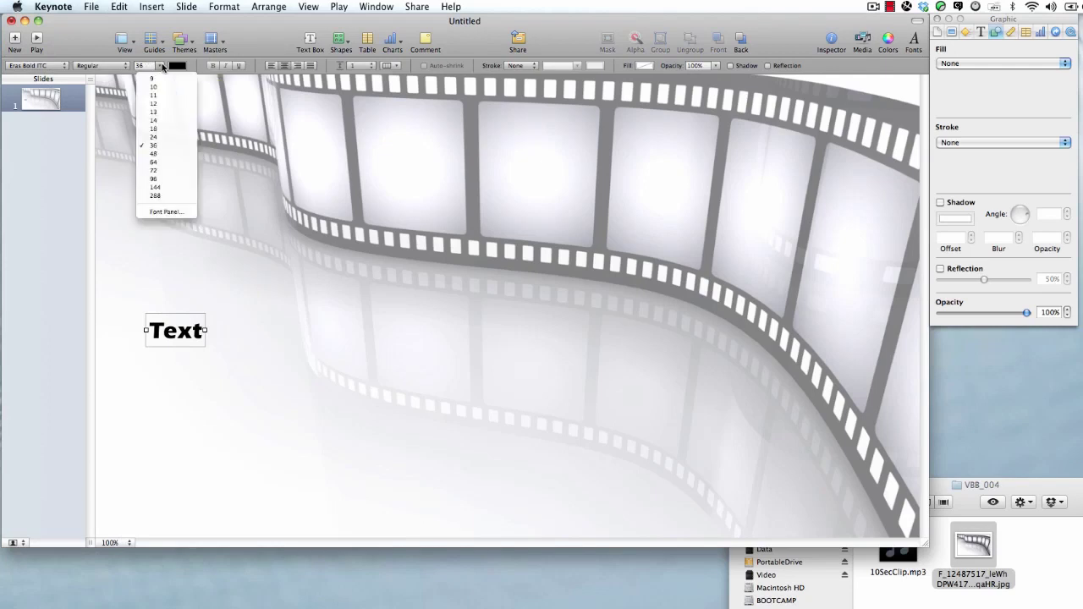
{"action": "left_click", "coordinate": [162, 178]}
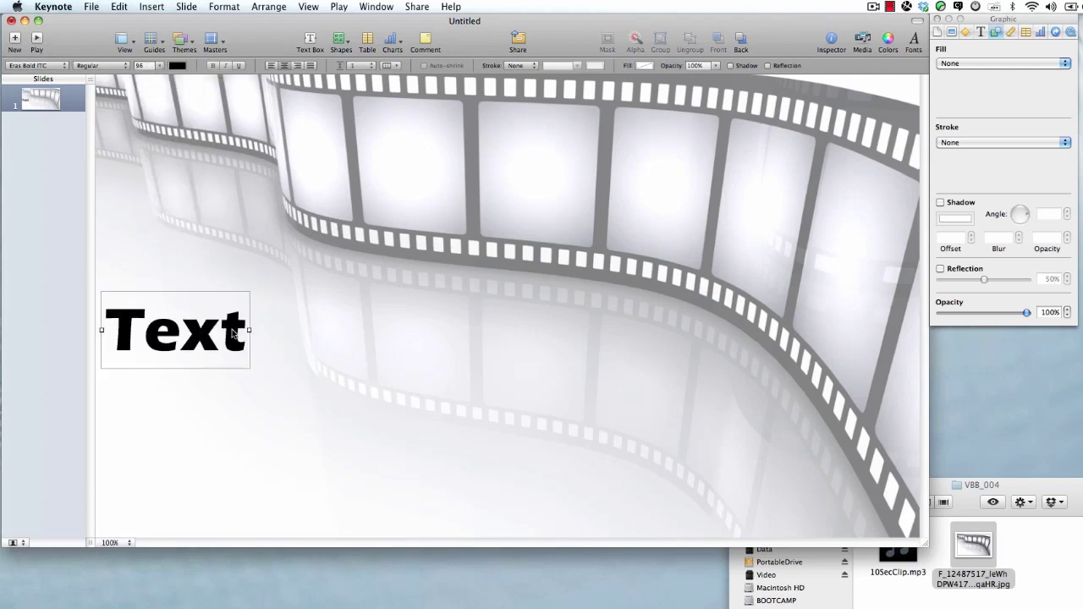
- Move and widen the text box, trying red-orange and orange text colours
{"action": "left_click_drag", "start_coordinate": [247, 330], "coordinate": [265, 306]}
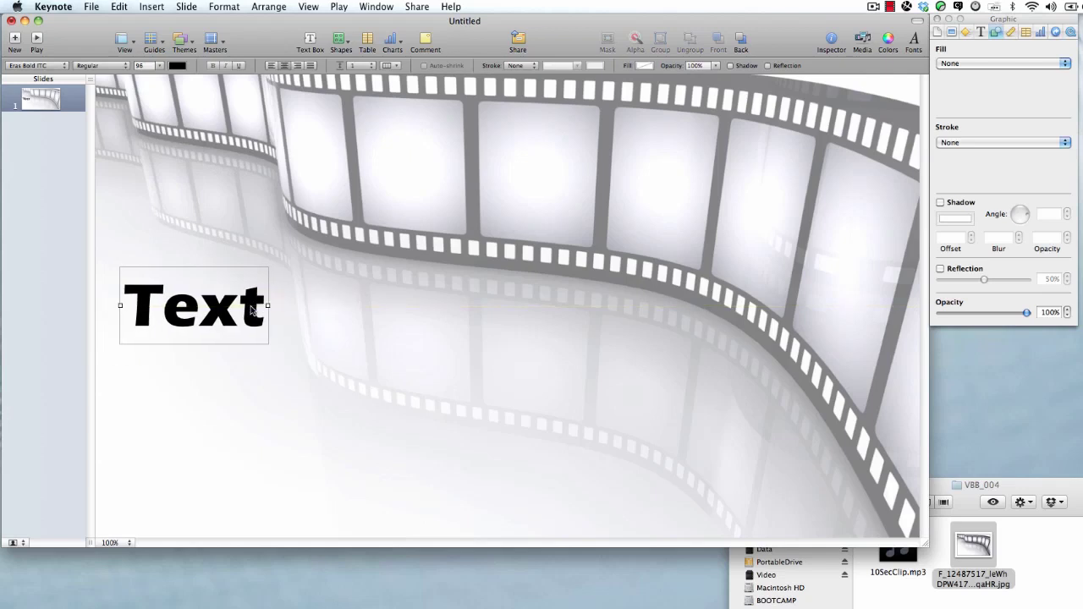
{"action": "left_click", "coordinate": [181, 68]}
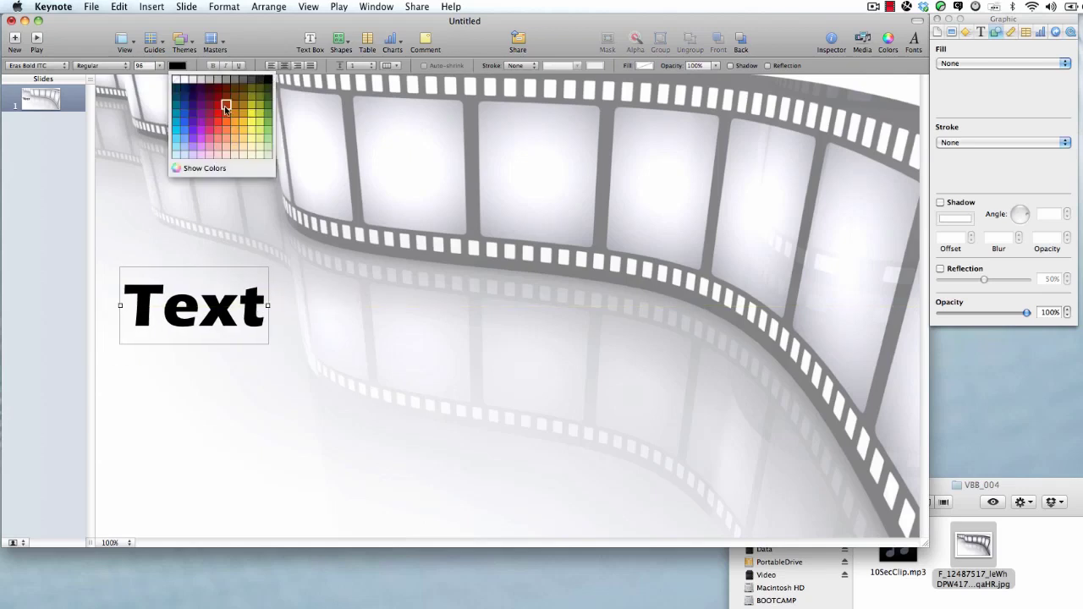
{"action": "left_click", "coordinate": [226, 111]}
{"action": "left_click", "coordinate": [181, 68]}
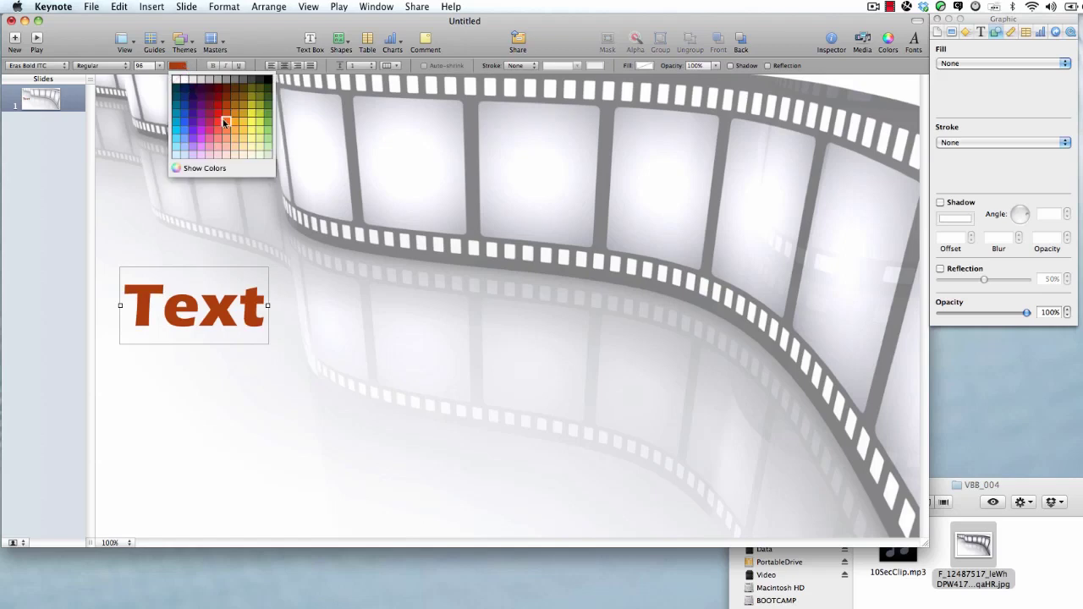
{"action": "left_click", "coordinate": [223, 119]}
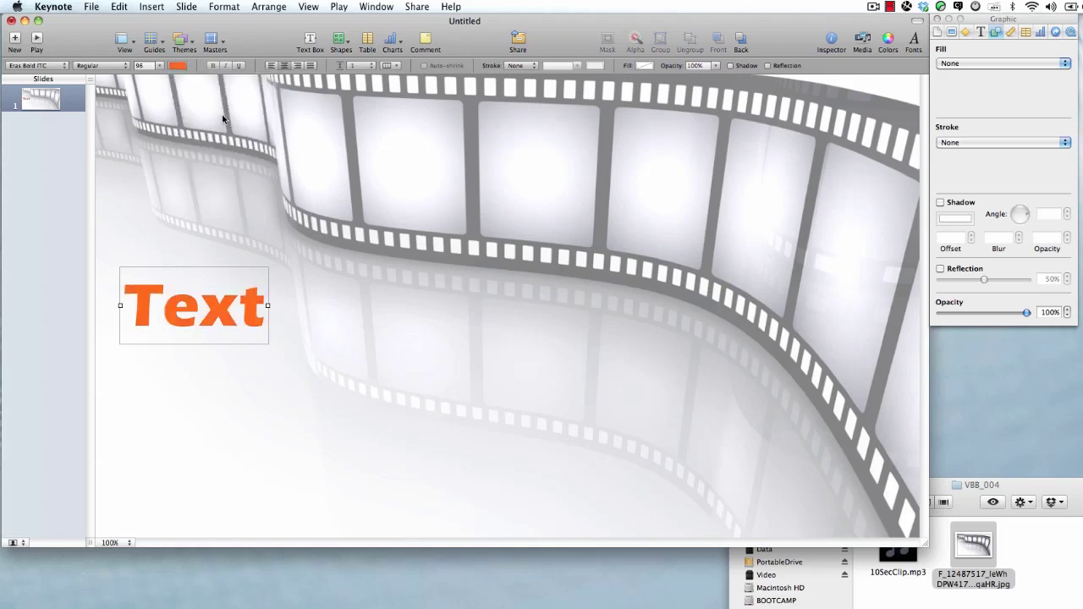
{"action": "mouse_move", "coordinate": [268, 305]}
{"action": "left_mouse_down"}
{"action": "mouse_move", "coordinate": [358, 303]}
{"action": "mouse_move", "coordinate": [288, 312]}
{"action": "left_mouse_up"}
- Replace the placeholder with 'Video Blog Basics' and widen the box across the slide
{"action": "double_click", "coordinate": [265, 321]}
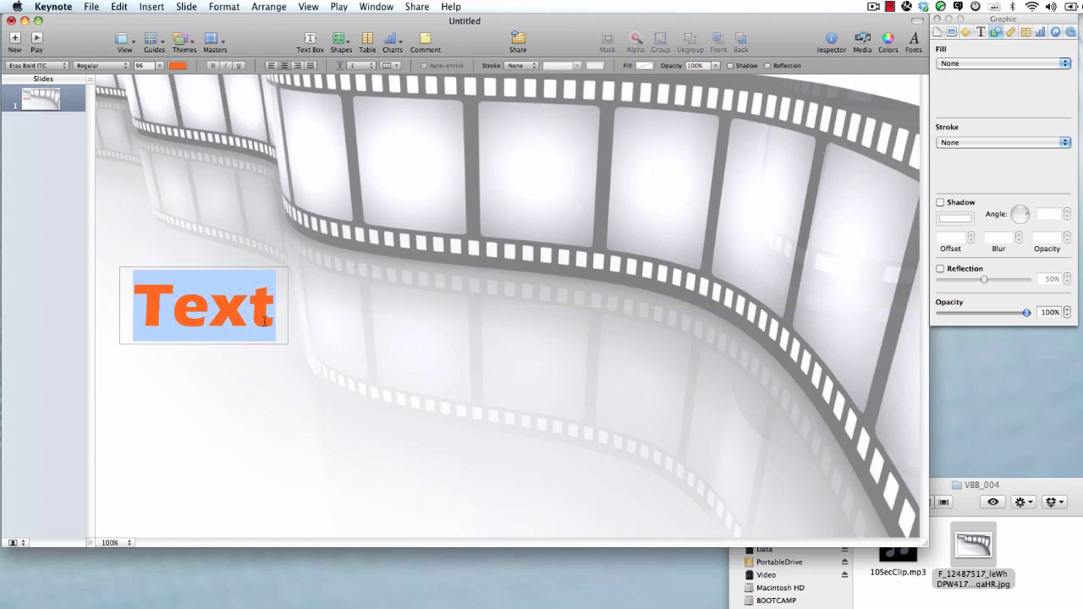
{"action": "type", "text": "Video"}
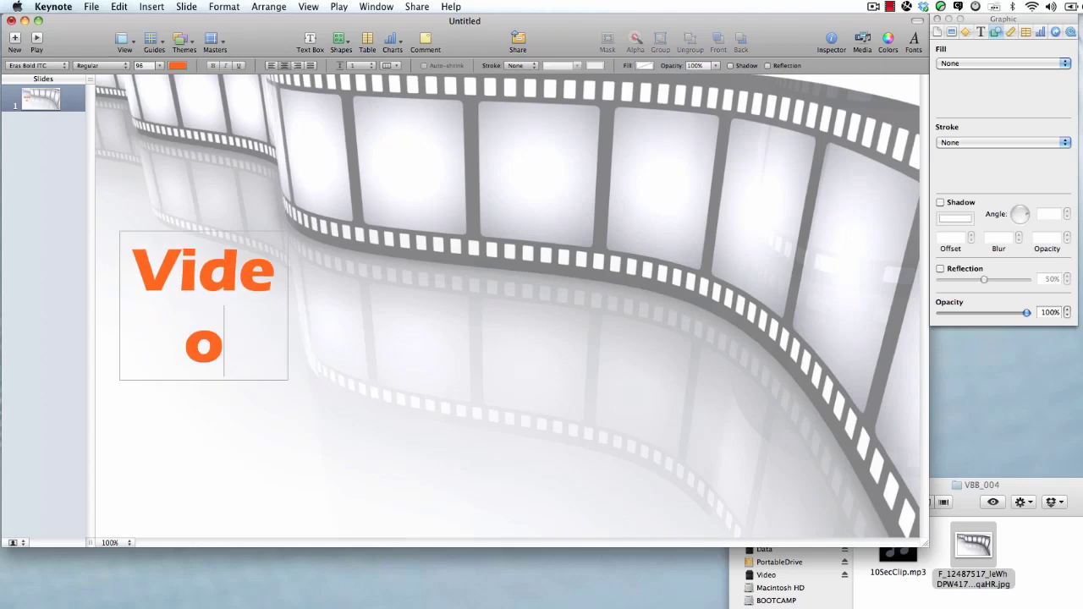
{"action": "key", "text": "BackSpace"}
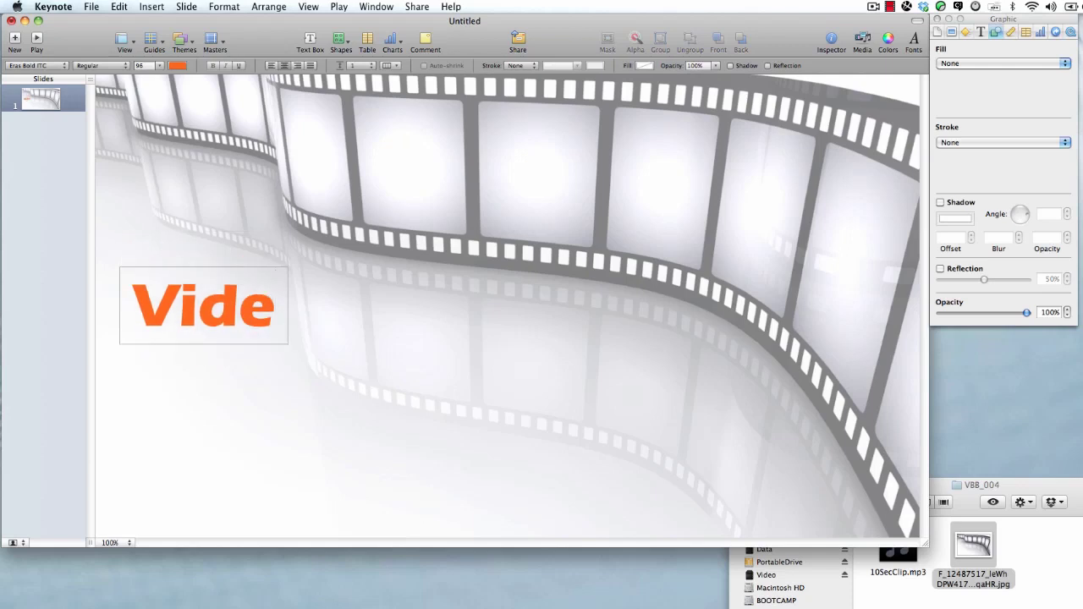
{"action": "left_click", "coordinate": [243, 240]}
{"action": "left_click", "coordinate": [243, 303]}
{"action": "left_click_drag", "start_coordinate": [287, 307], "coordinate": [716, 306]}
{"action": "left_click", "coordinate": [512, 314]}
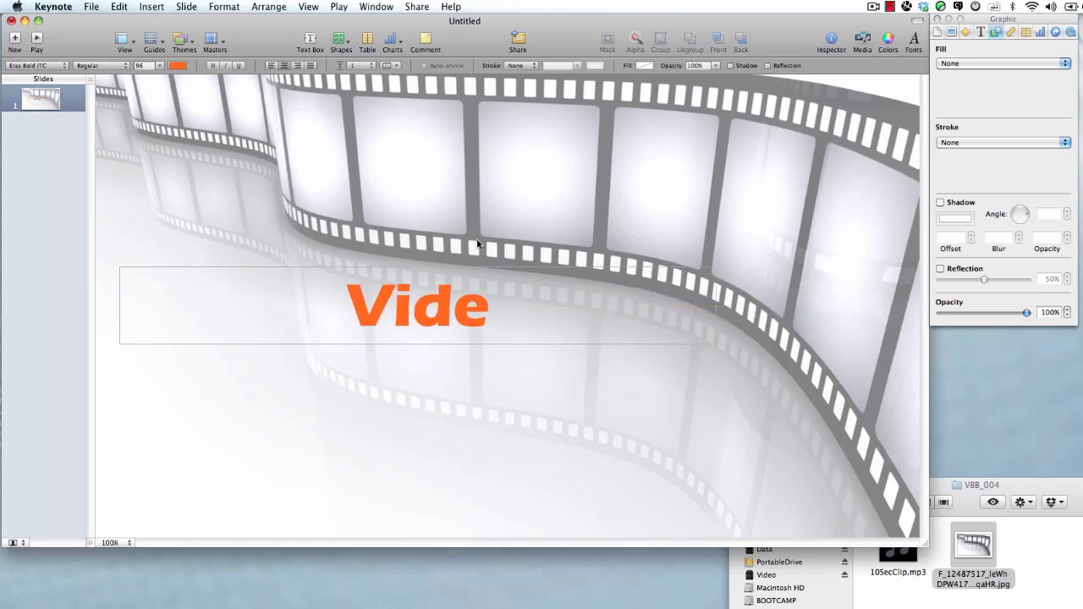
{"action": "type", "text": "o Blo"}
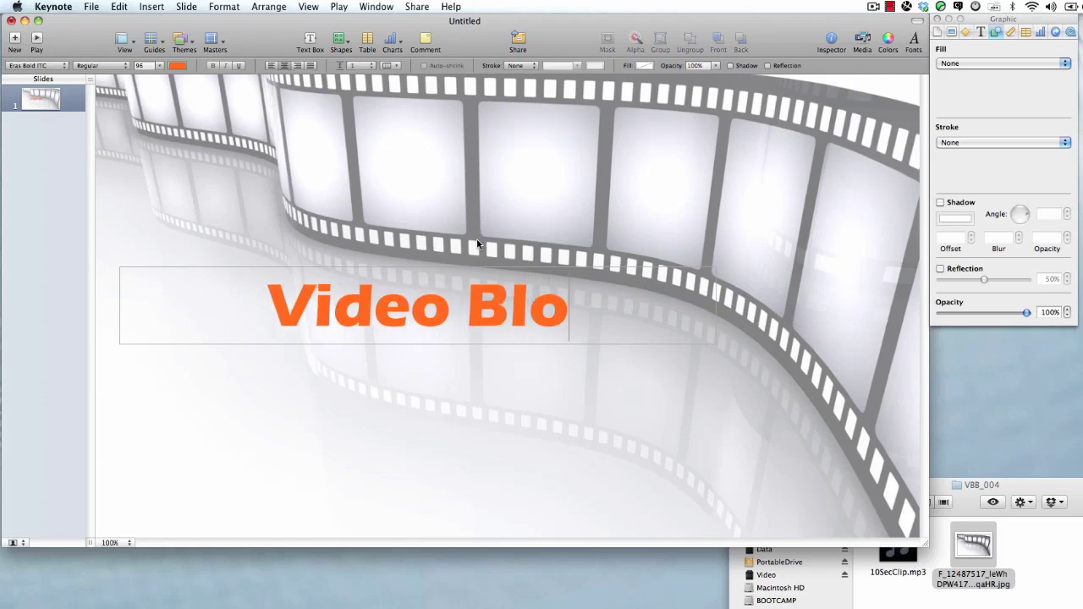
{"action": "type", "text": "g Basi"}
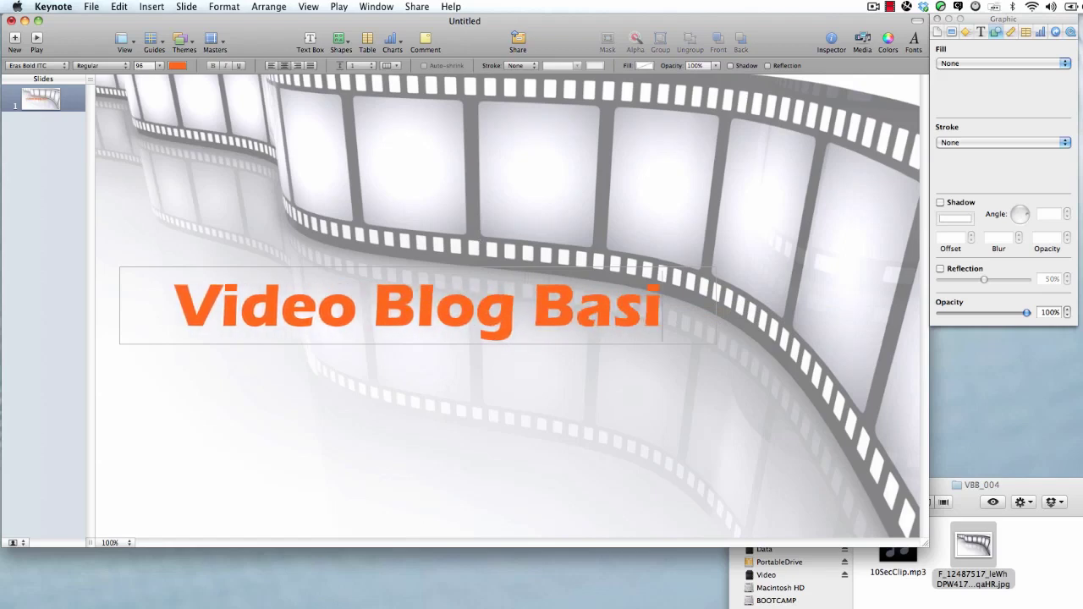
{"action": "type", "text": "cs"}
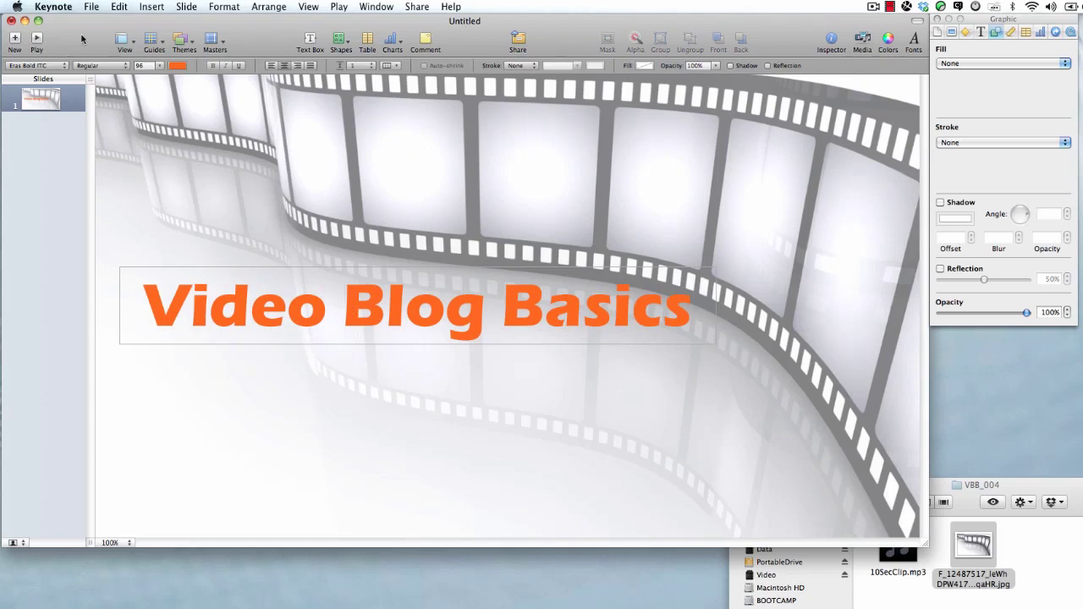
- Move the title into the lower half of the slide and colour it black
{"action": "left_click", "coordinate": [121, 177]}
{"action": "left_click_drag", "start_coordinate": [198, 312], "coordinate": [166, 359]}
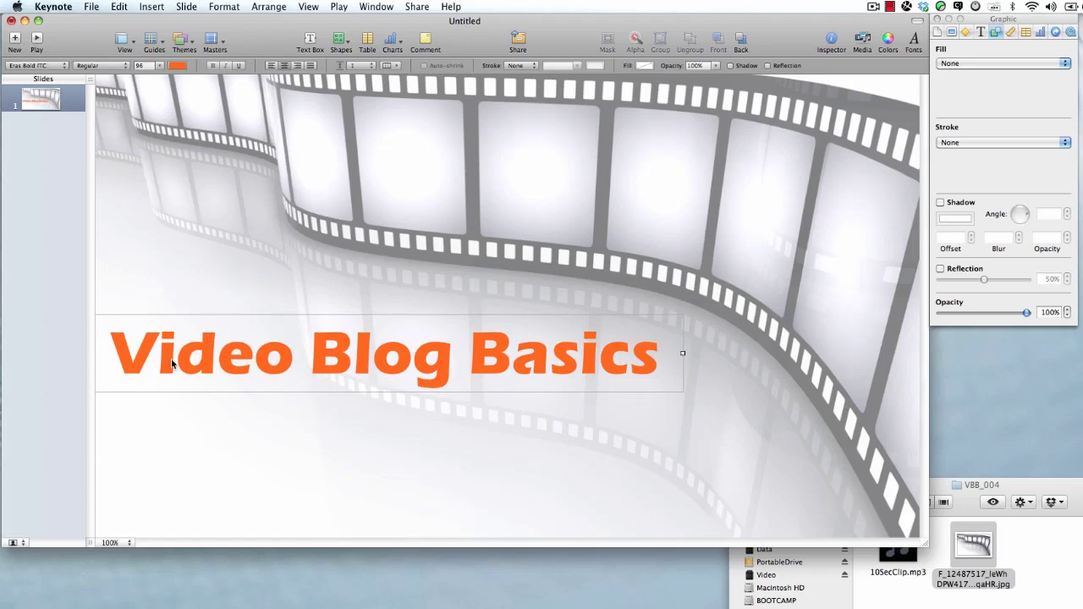
{"action": "left_click", "coordinate": [171, 68]}
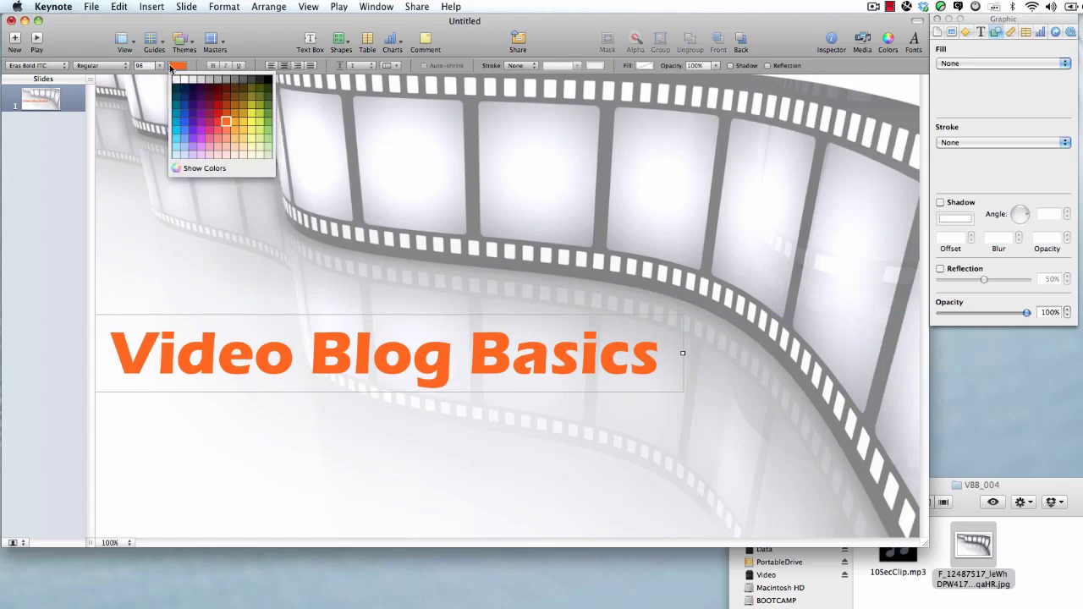
{"action": "left_click", "coordinate": [261, 81]}
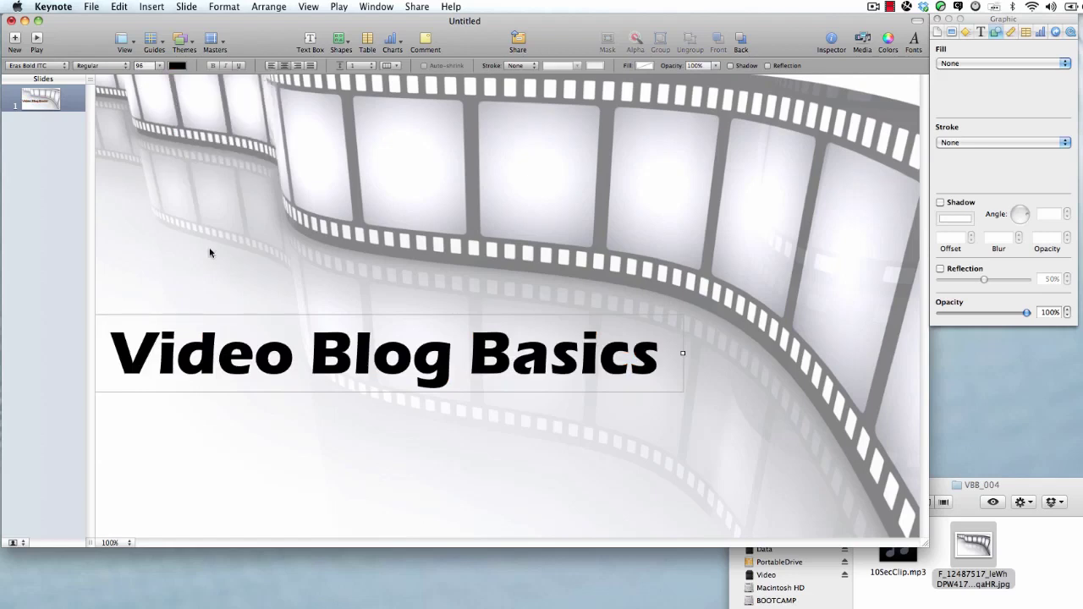
{"action": "left_click_drag", "start_coordinate": [324, 374], "coordinate": [318, 386]}
{"action": "left_click", "coordinate": [317, 295]}
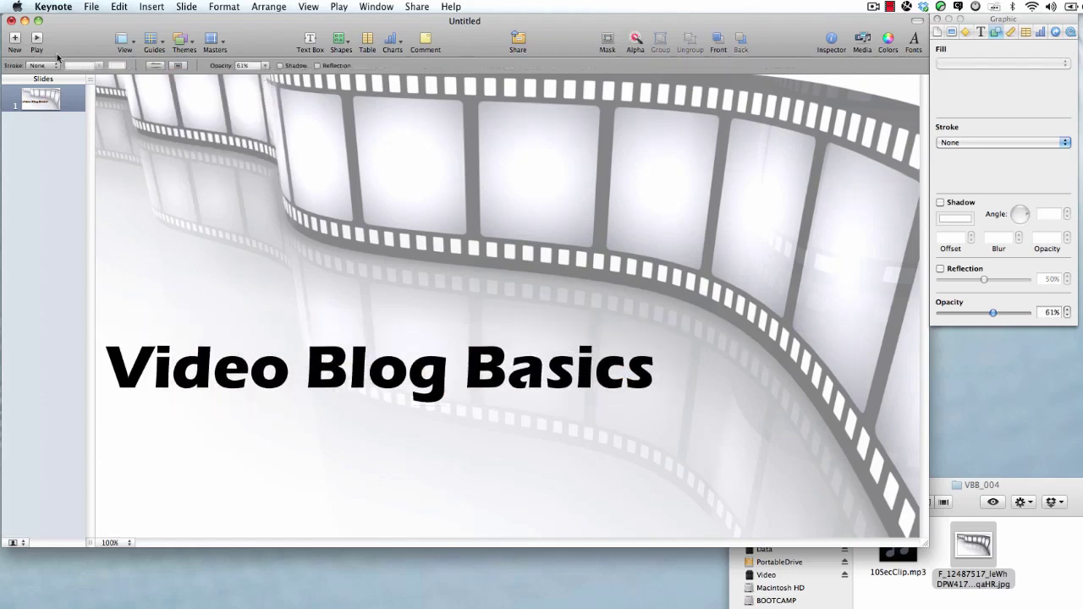
- Add a second text box below the title and set it to Eras Bold ITC
{"action": "left_click", "coordinate": [313, 44]}
{"action": "left_click_drag", "start_coordinate": [514, 314], "coordinate": [666, 431]}
{"action": "left_click", "coordinate": [504, 432]}
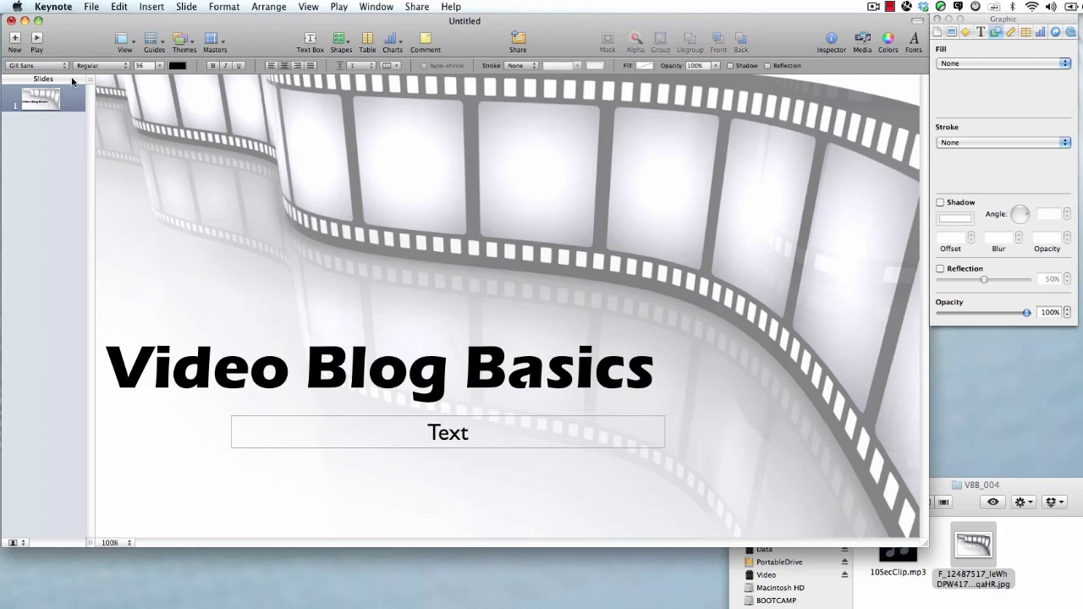
{"action": "left_click", "coordinate": [51, 69]}
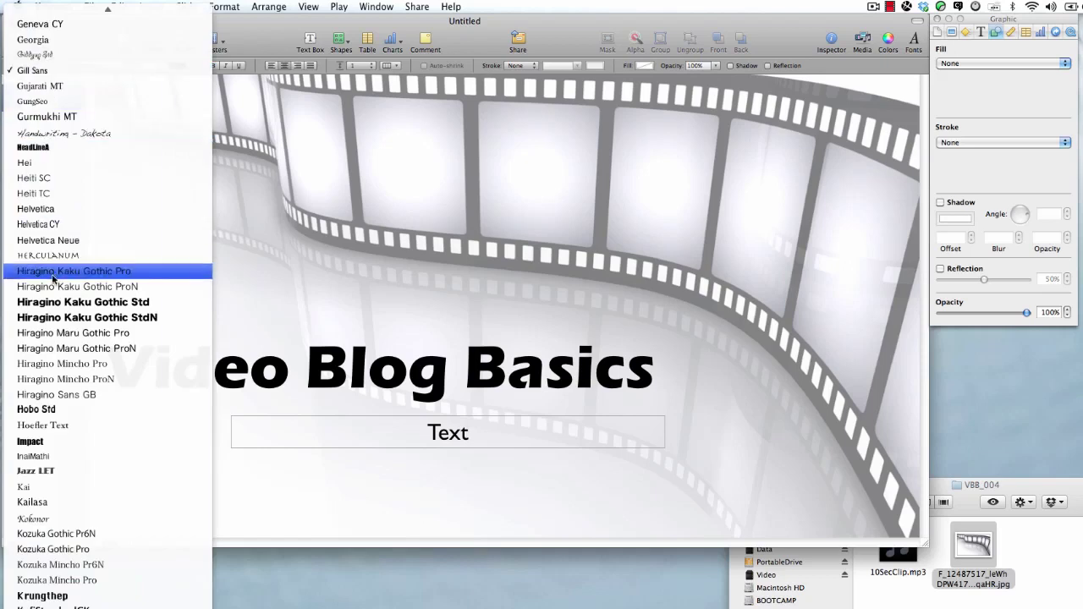
{"action": "scroll", "coordinate": [54, 273], "scroll_direction": "up", "scroll_amount": 2}
{"action": "scroll", "coordinate": [34, 211], "scroll_direction": "up", "scroll_amount": 5}
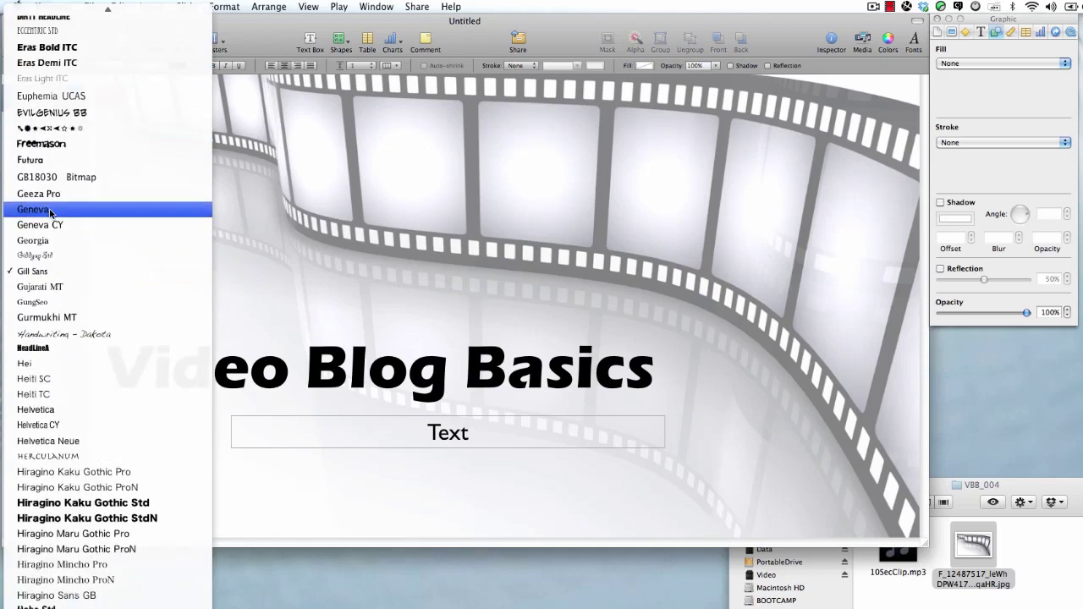
{"action": "left_click", "coordinate": [42, 47]}
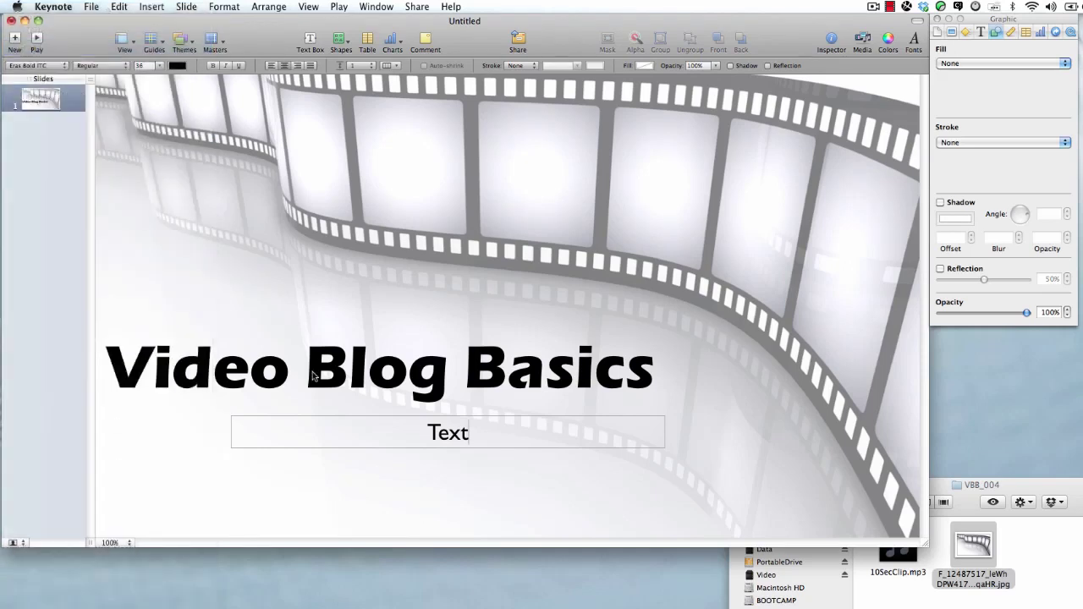
- Replace the subtitle's placeholder text and reapply Eras Bold ITC to it
{"action": "left_click_drag", "start_coordinate": [476, 437], "coordinate": [412, 435]}
{"action": "type", "text": "asdf"}
{"action": "key", "text": "BackSpace"}
{"action": "key", "text": "BackSpace"}
{"action": "key", "text": "BackSpace"}
{"action": "key", "text": "BackSpace"}
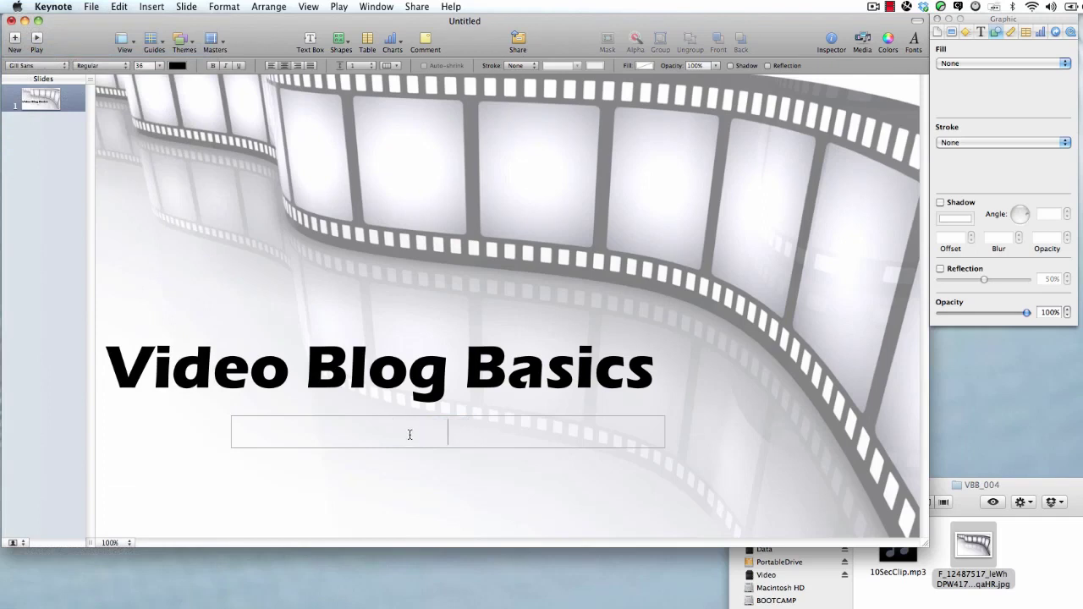
{"action": "left_click", "coordinate": [40, 67]}
{"action": "scroll", "coordinate": [45, 96], "scroll_direction": "up", "scroll_amount": 4}
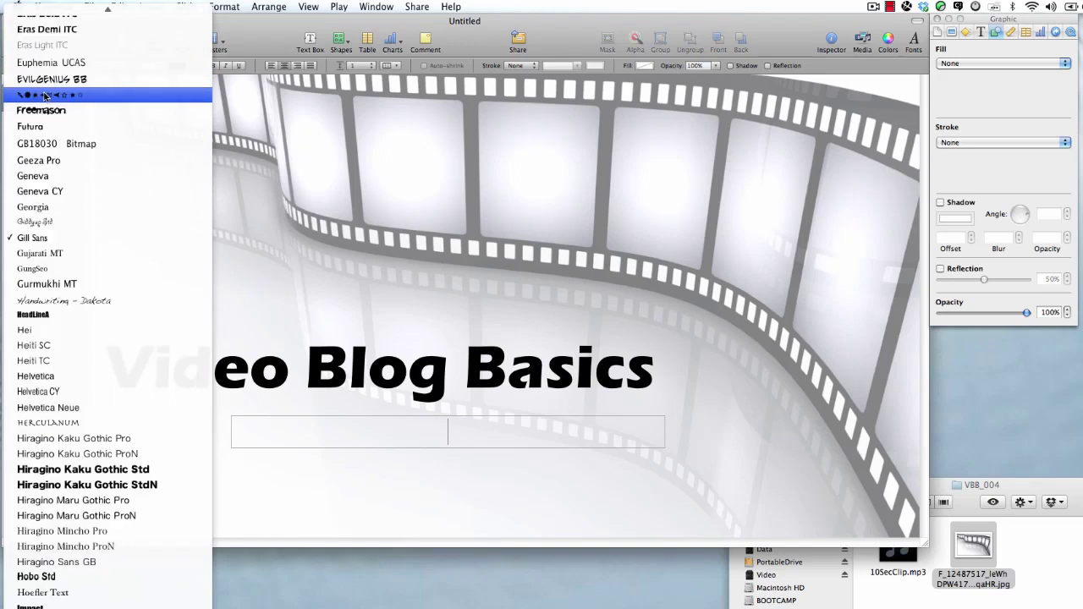
{"action": "scroll", "coordinate": [45, 102], "scroll_direction": "up", "scroll_amount": 2}
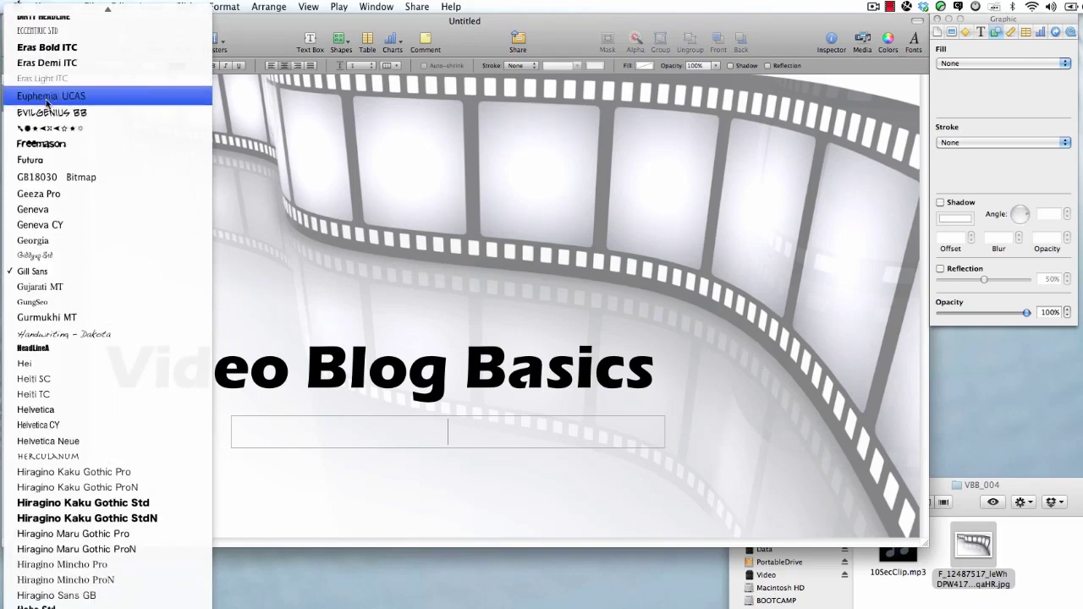
{"action": "left_click", "coordinate": [47, 44]}
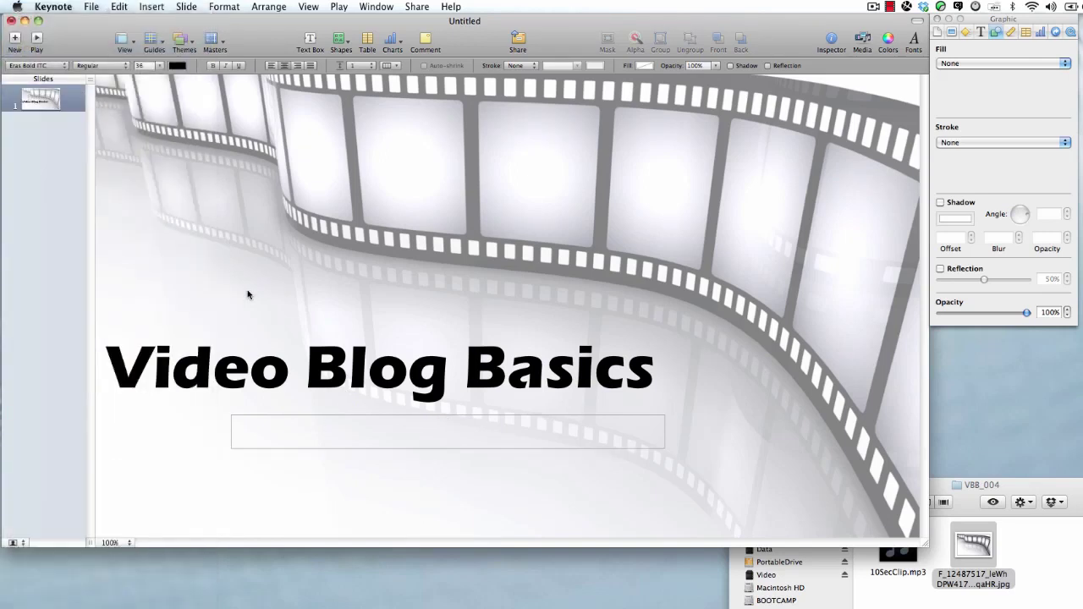
- Type the subtitle 'How to make an intro with Keynote', correcting typos along the way
{"action": "type", "text": "How to"}
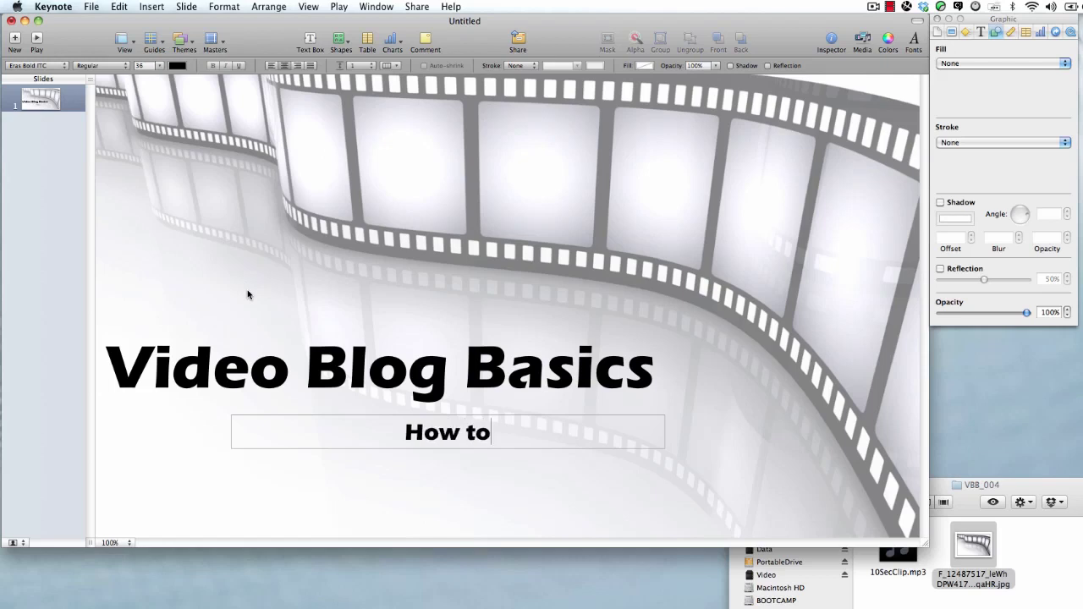
{"action": "type", "text": " make an in"}
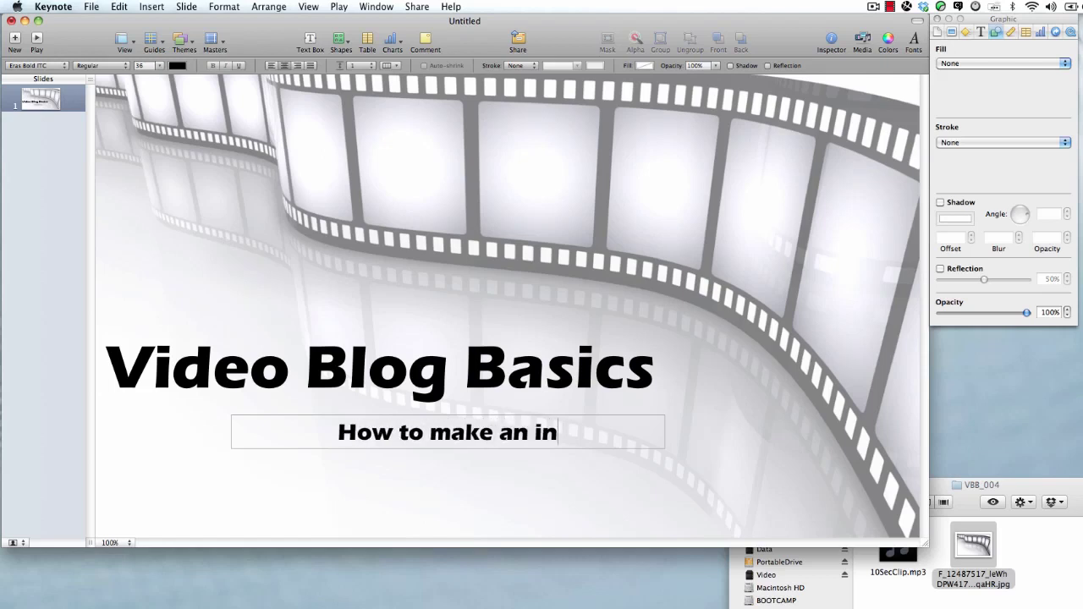
{"action": "type", "text": "tro video"}
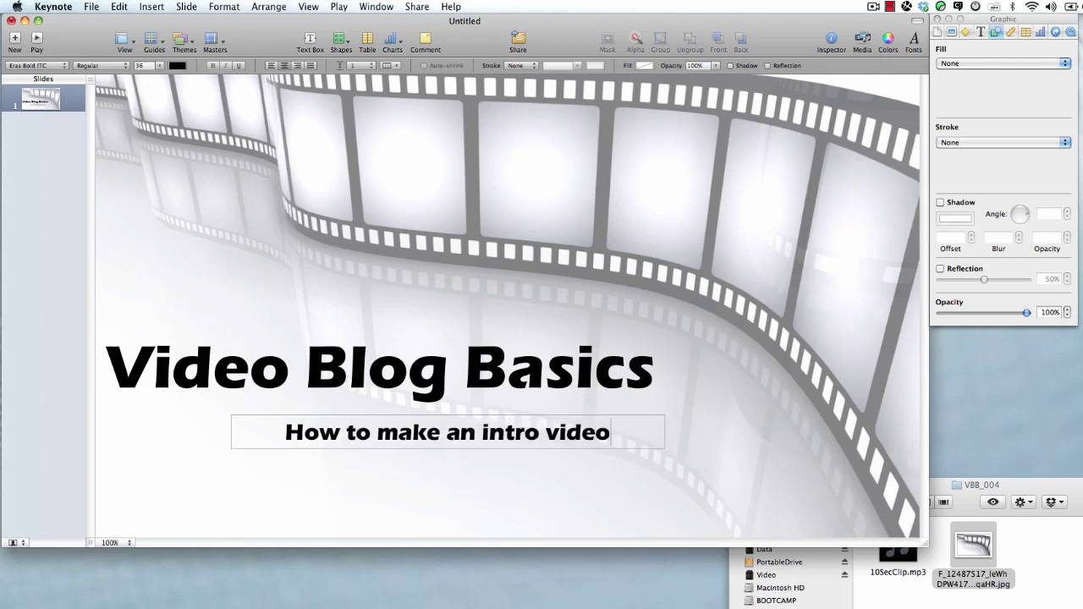
{"action": "key", "text": "BackSpace"}
{"action": "key", "text": "BackSpace"}
{"action": "key", "text": "BackSpace"}
{"action": "key", "text": "BackSpace"}
{"action": "key", "text": "BackSpace"}
{"action": "type", "text": "with"}
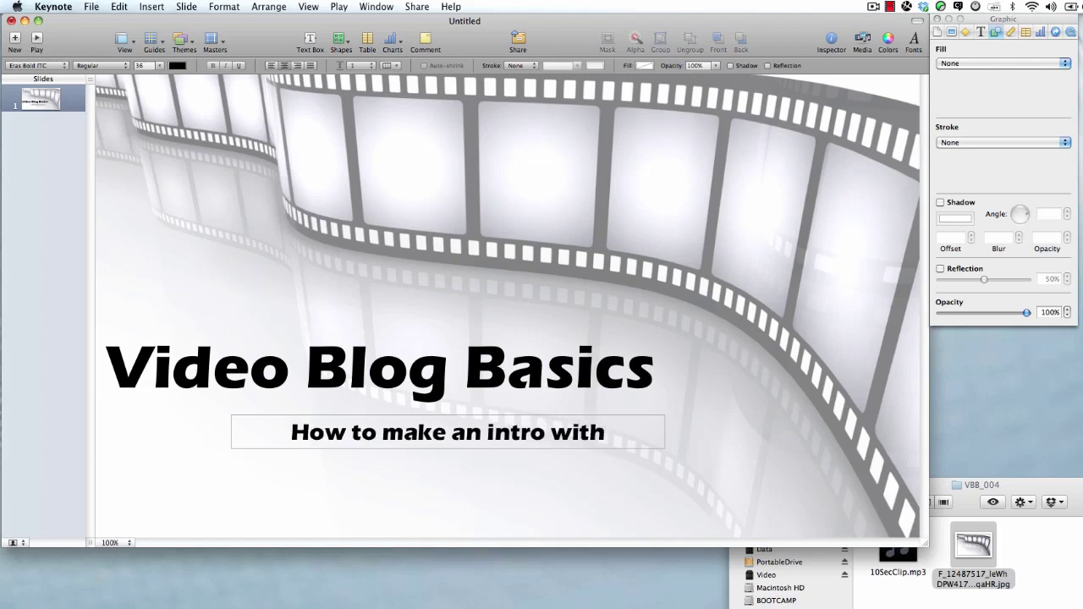
{"action": "type", "text": " Kwy"}
{"action": "key", "text": "BackSpace"}
{"action": "key", "text": "BackSpace"}
{"action": "type", "text": "ey"}
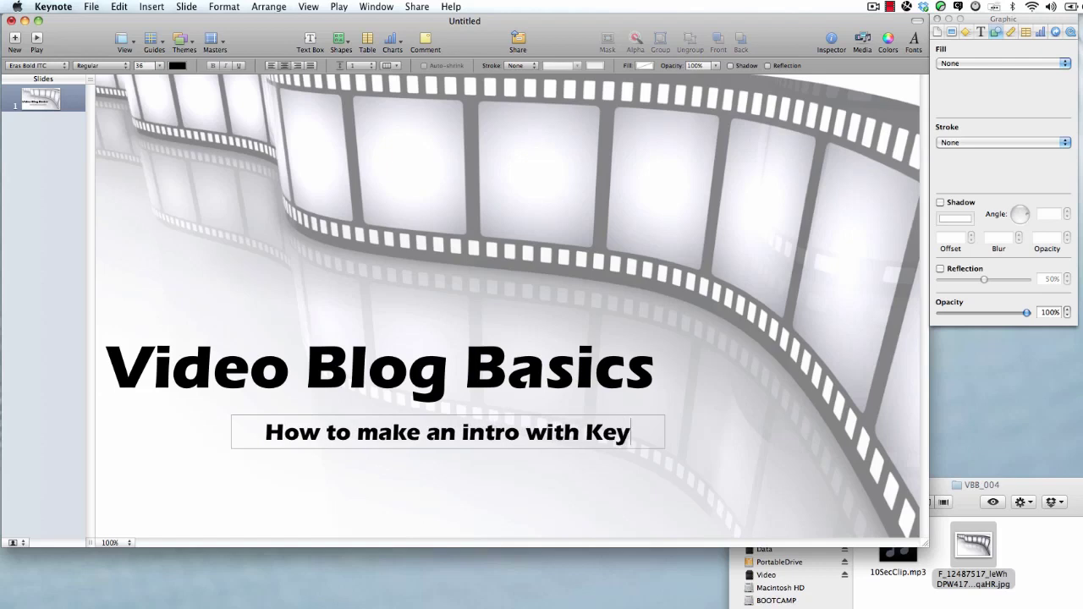
{"action": "type", "text": "note"}
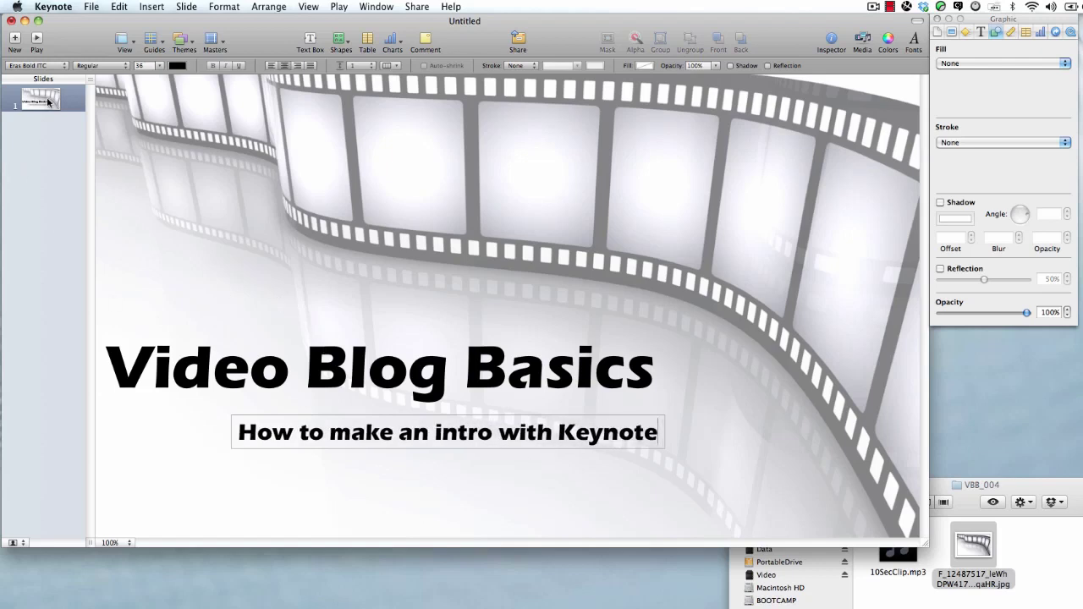
- Set the subtitle to 48 point and widen its box so it fits one line
{"action": "left_click", "coordinate": [290, 331]}
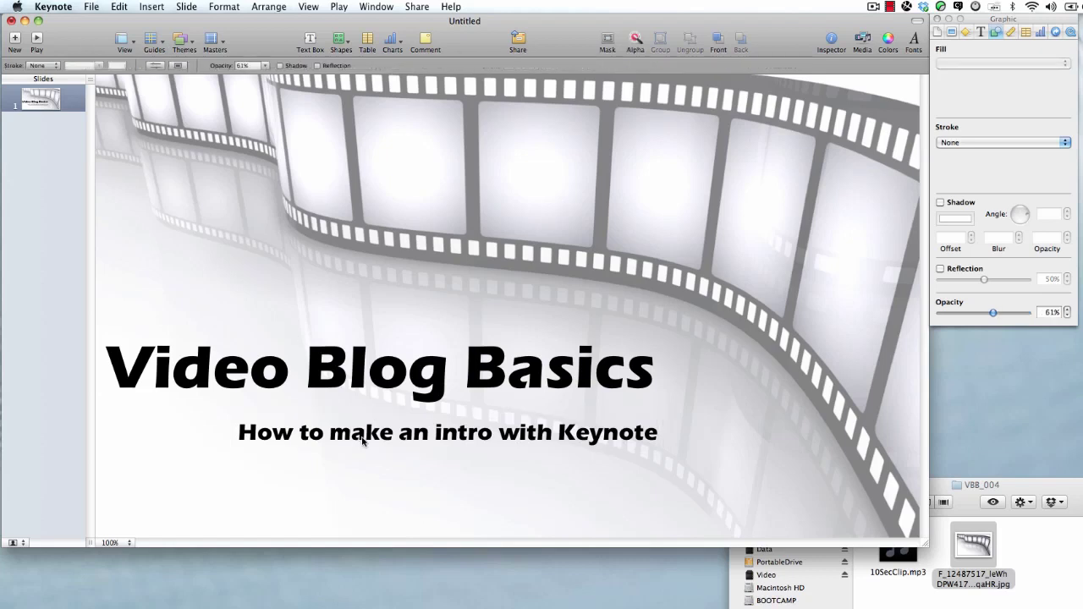
{"action": "left_click_drag", "start_coordinate": [364, 439], "coordinate": [424, 438]}
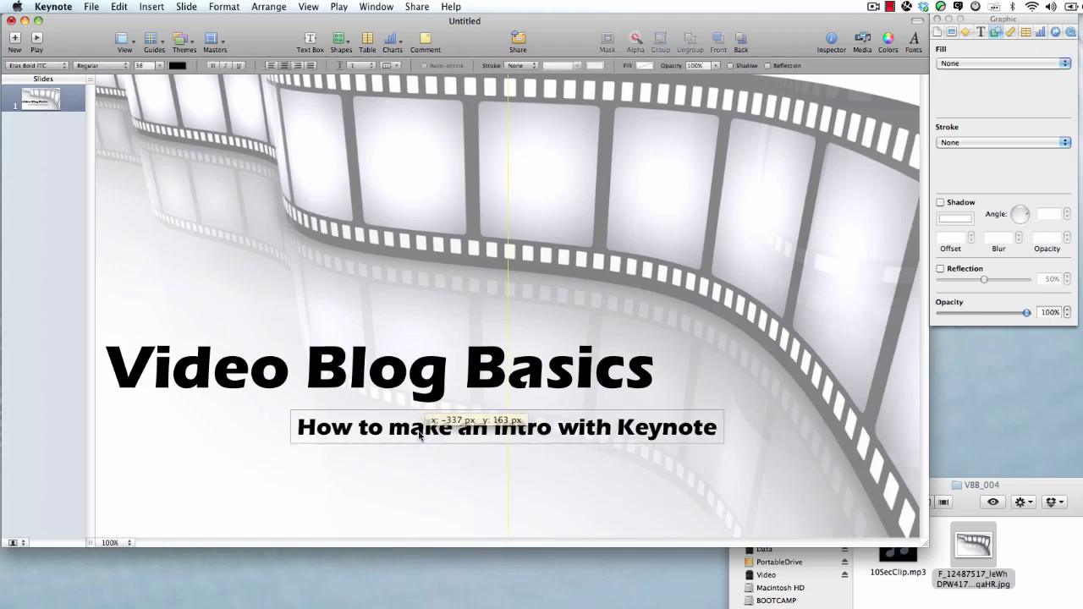
{"action": "left_click", "coordinate": [158, 65]}
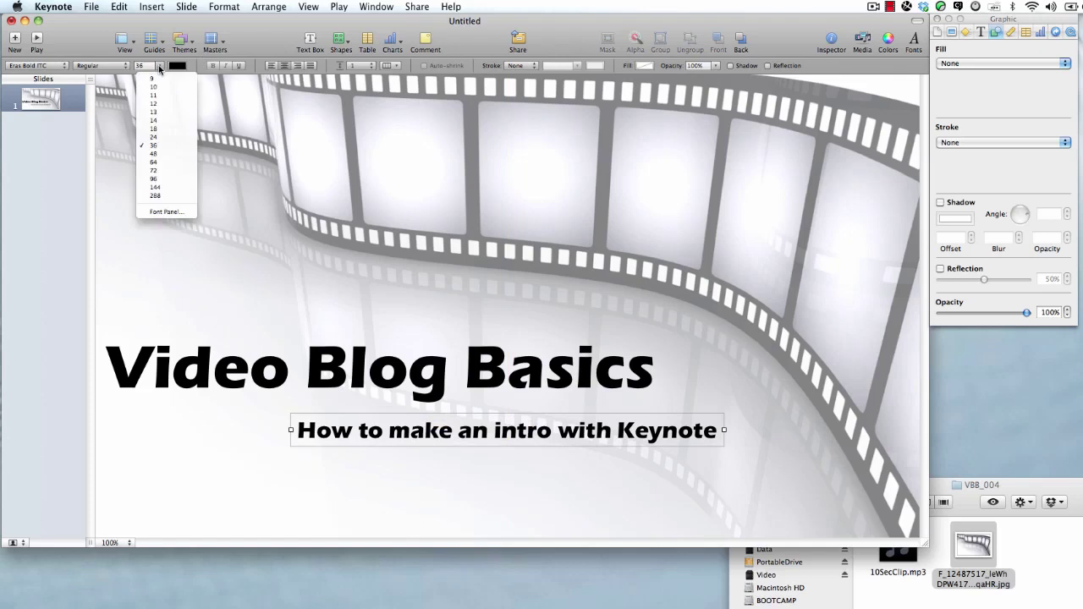
{"action": "left_click", "coordinate": [164, 162]}
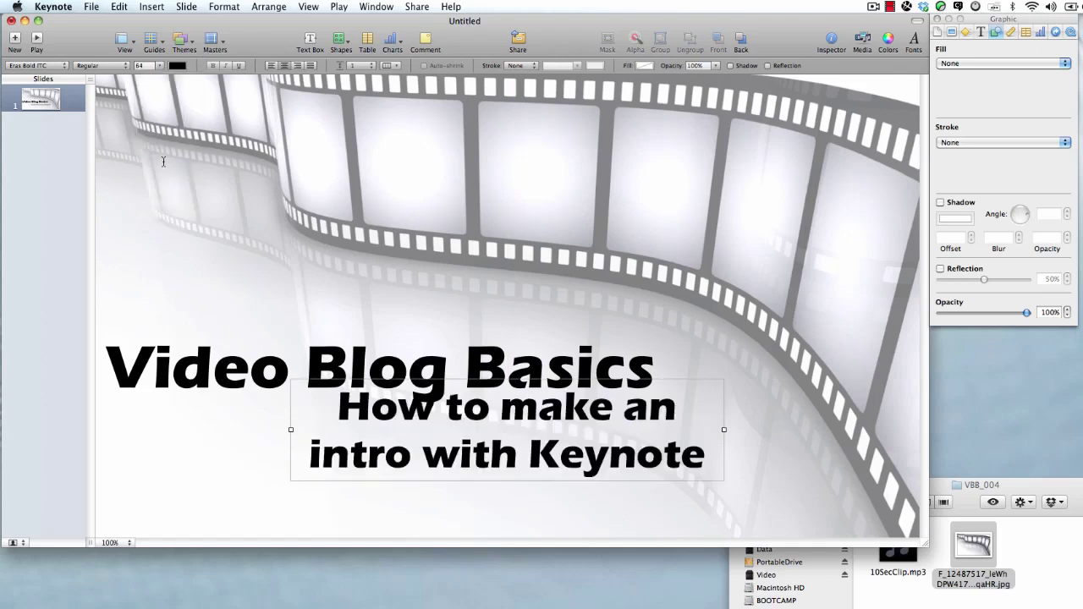
{"action": "left_click", "coordinate": [159, 65]}
{"action": "left_click", "coordinate": [160, 154]}
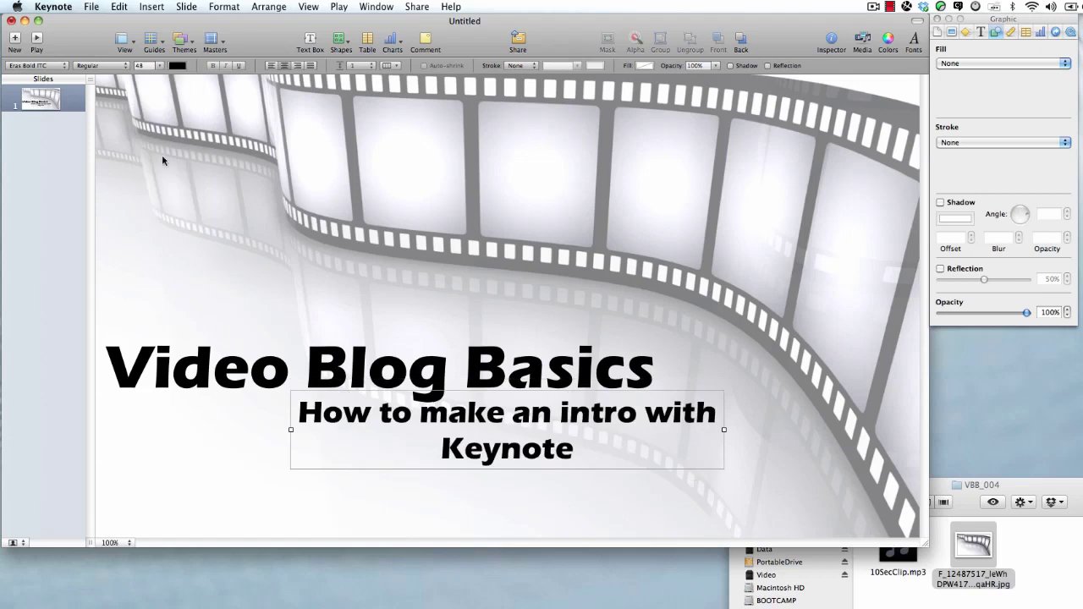
{"action": "left_click_drag", "start_coordinate": [724, 430], "coordinate": [865, 430]}
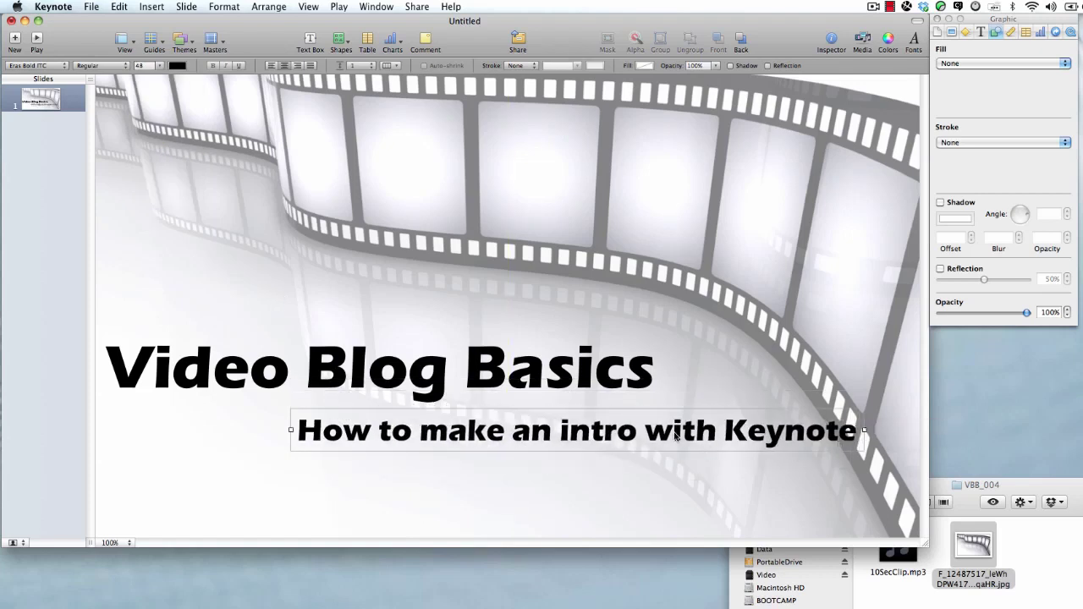
- Shift the subtitle left and nudge the title slightly right and down
{"action": "left_click_drag", "start_coordinate": [684, 438], "coordinate": [614, 438]}
{"action": "left_click", "coordinate": [521, 323]}
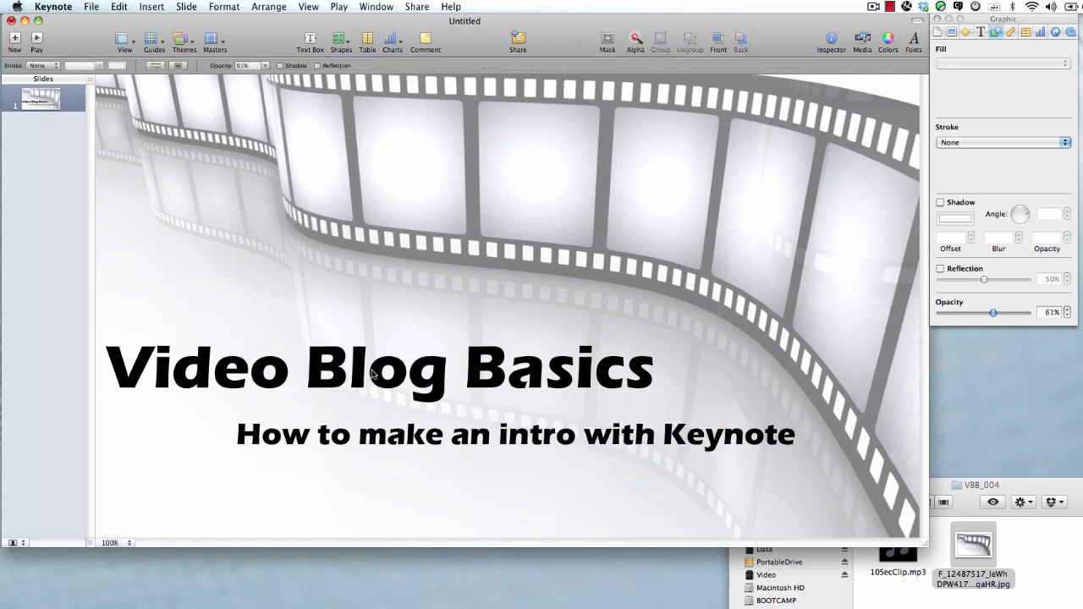
{"action": "left_click_drag", "start_coordinate": [357, 384], "coordinate": [367, 390]}
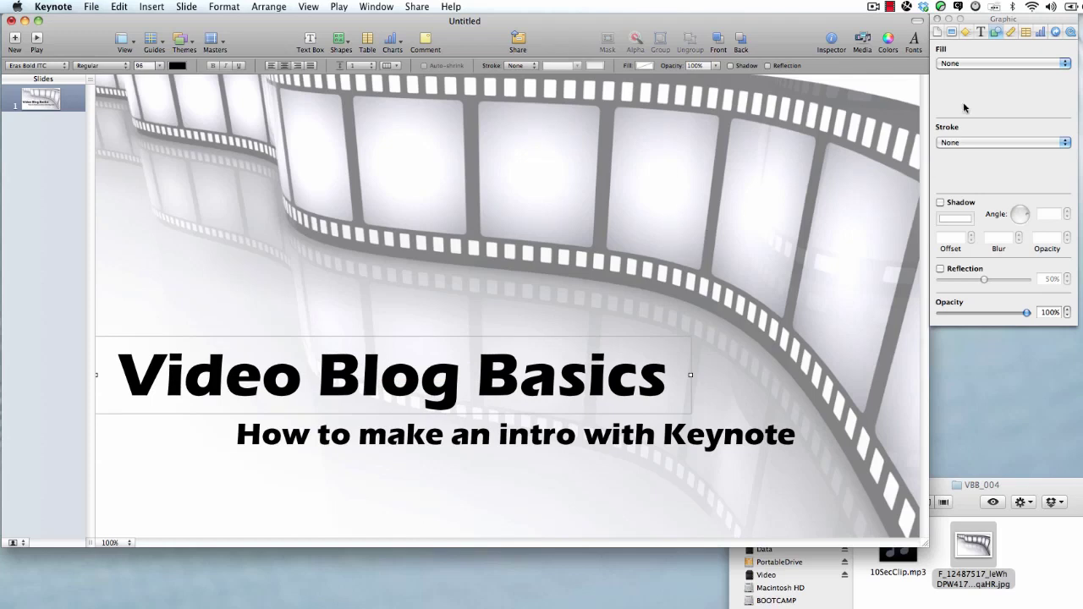
- Give the Video Blog Basics title a Dissolve build-in lasting 1.50 seconds
{"action": "left_click", "coordinate": [953, 34]}
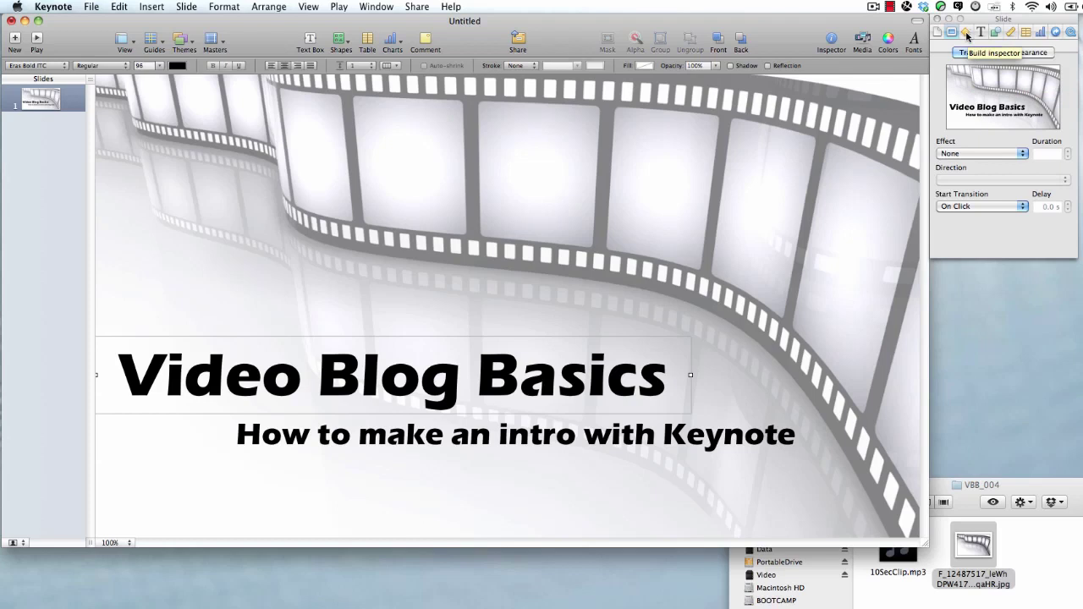
{"action": "left_click", "coordinate": [967, 34]}
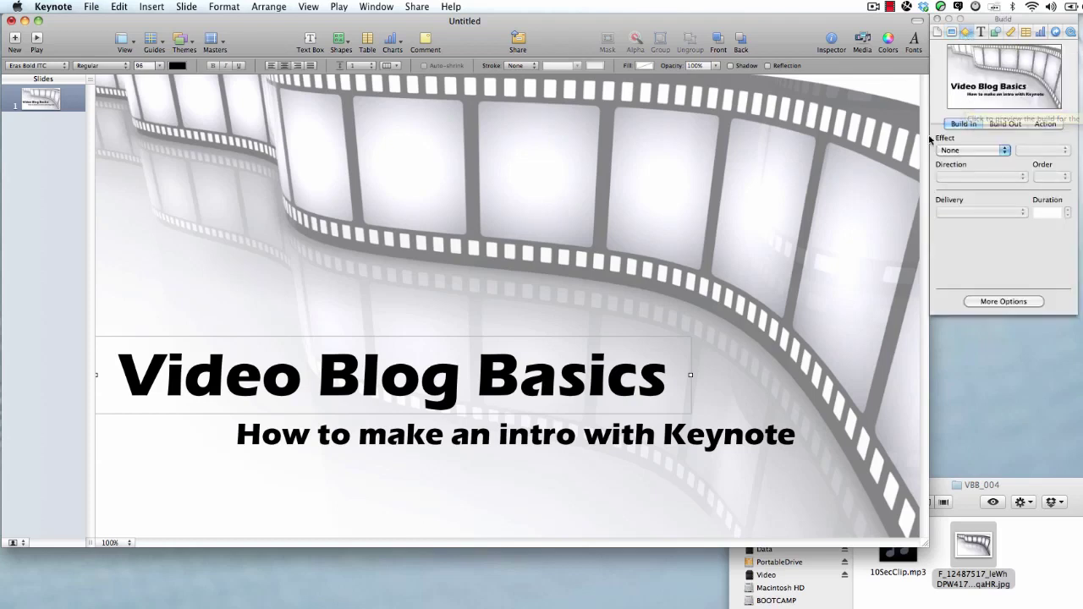
{"action": "left_click", "coordinate": [593, 378]}
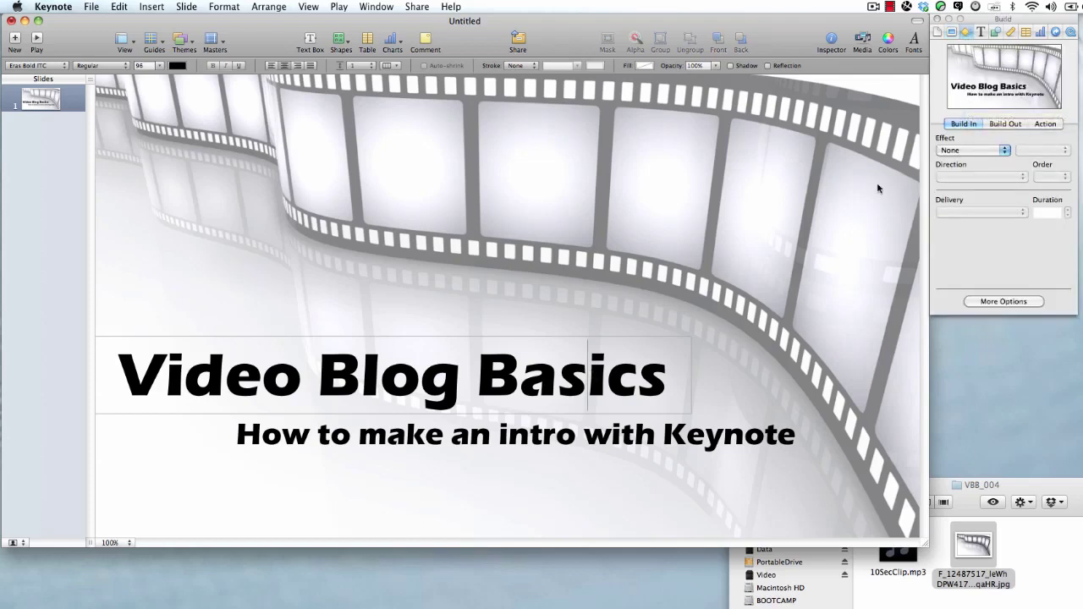
{"action": "left_click", "coordinate": [971, 148]}
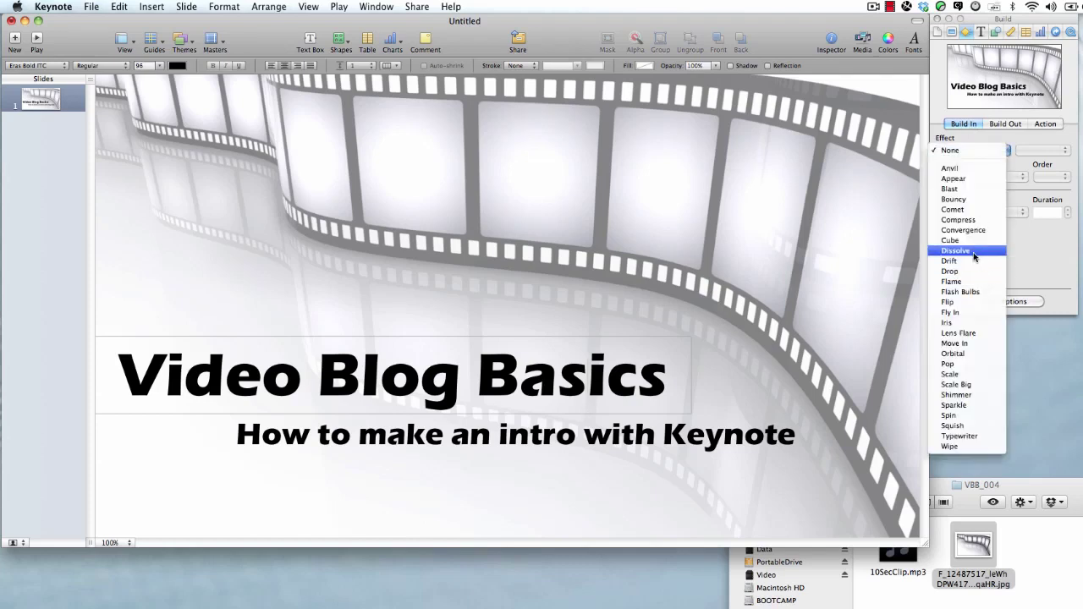
{"action": "left_click", "coordinate": [971, 250]}
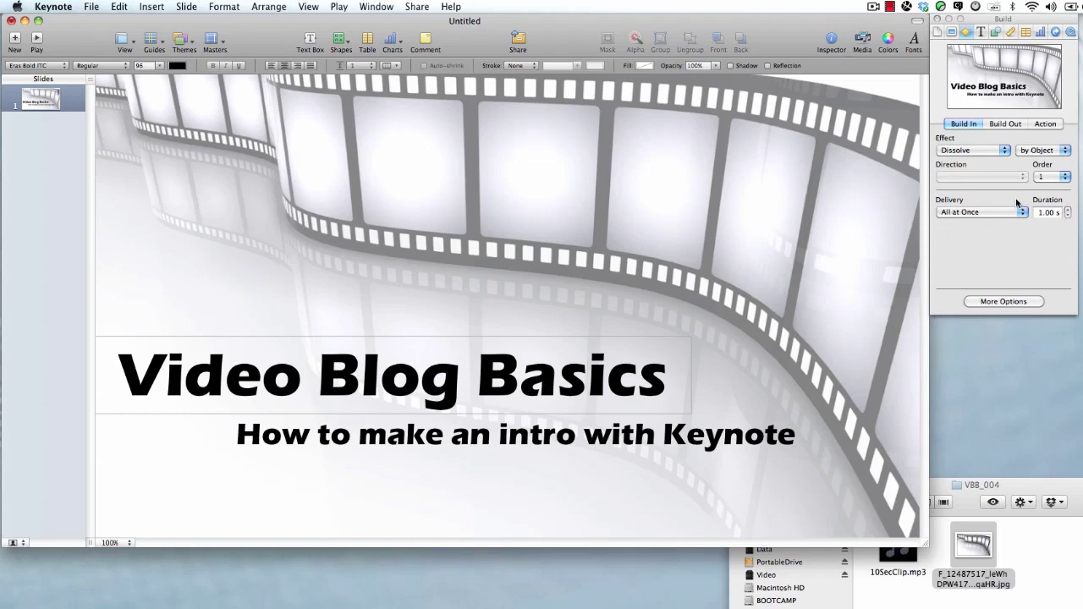
{"action": "left_click", "coordinate": [1067, 210]}
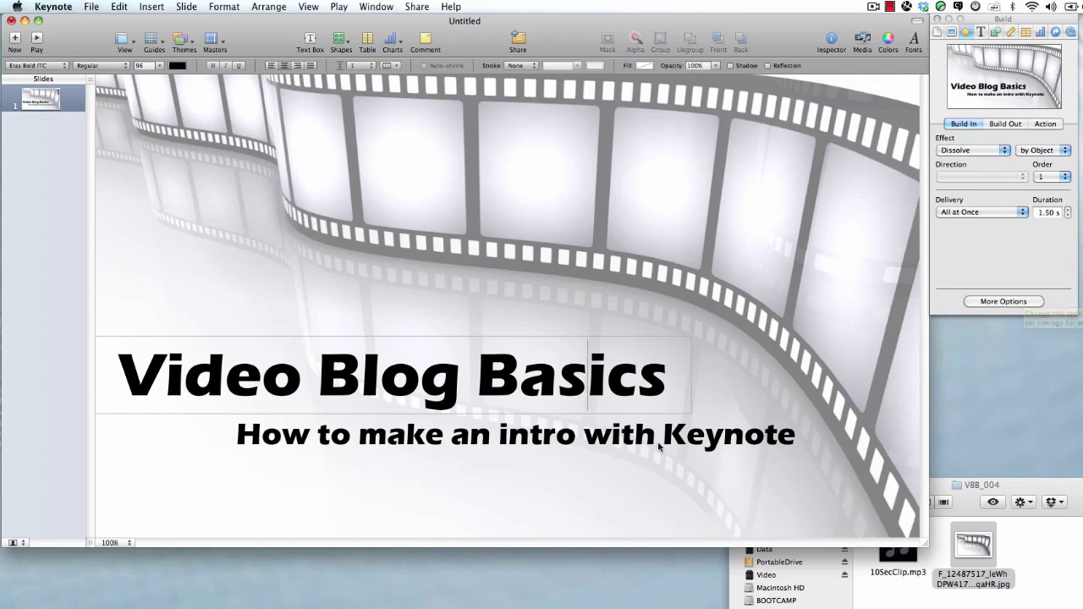
- Give the subtitle a Typewriter build-in with a 2.50-second duration
{"action": "left_click", "coordinate": [676, 439]}
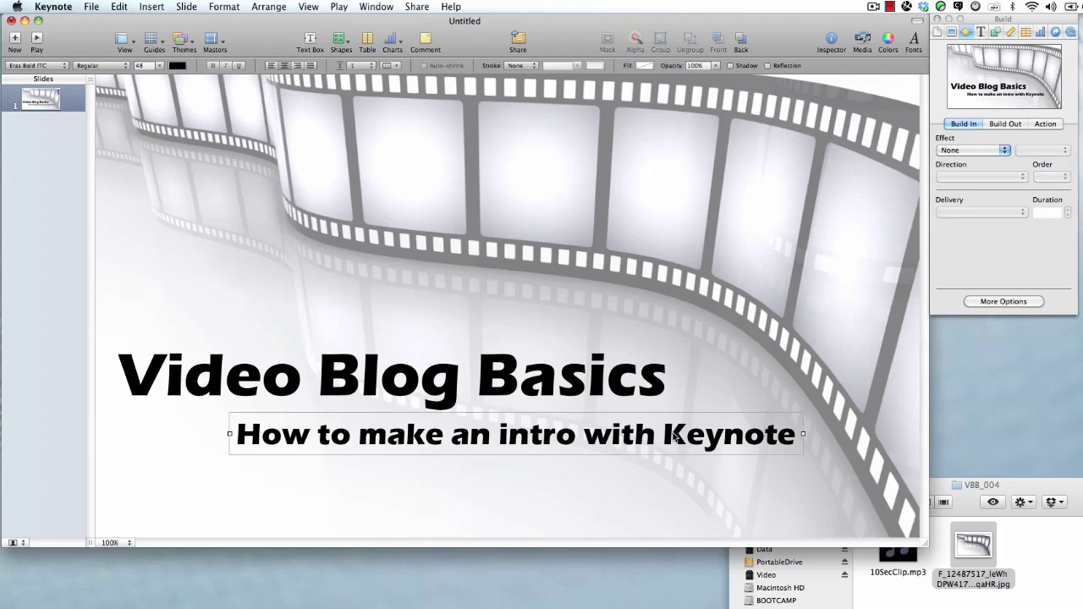
{"action": "left_click", "coordinate": [961, 153]}
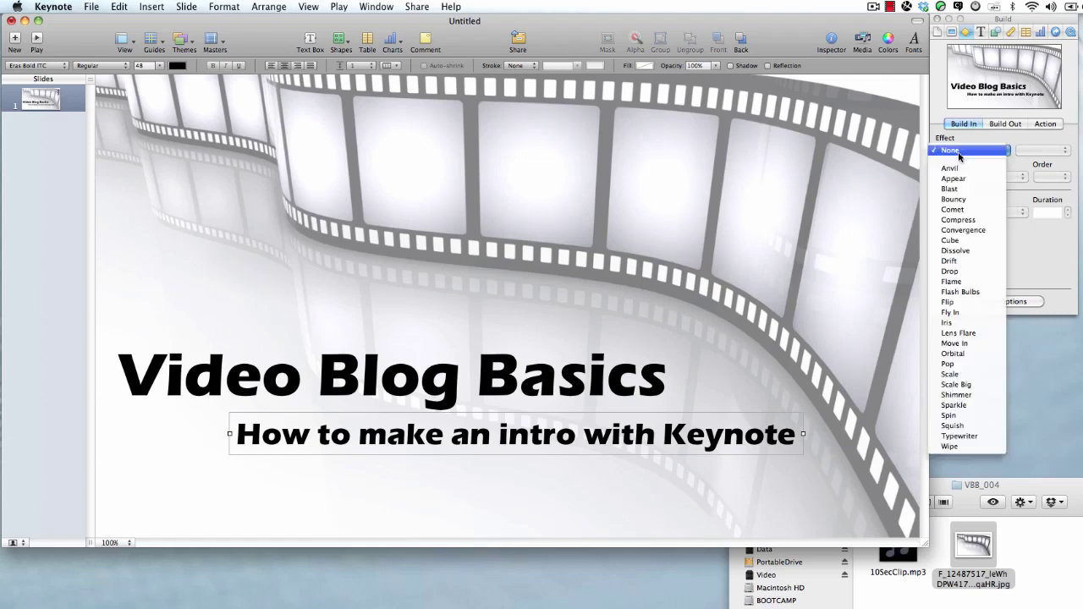
{"action": "left_click", "coordinate": [966, 435]}
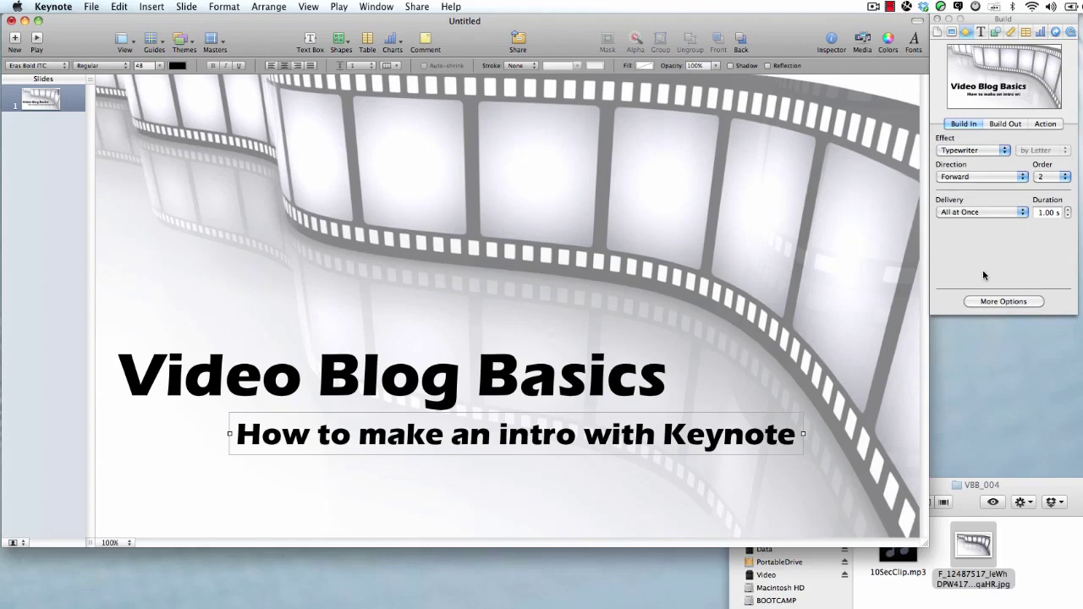
{"action": "left_click", "coordinate": [1069, 210]}
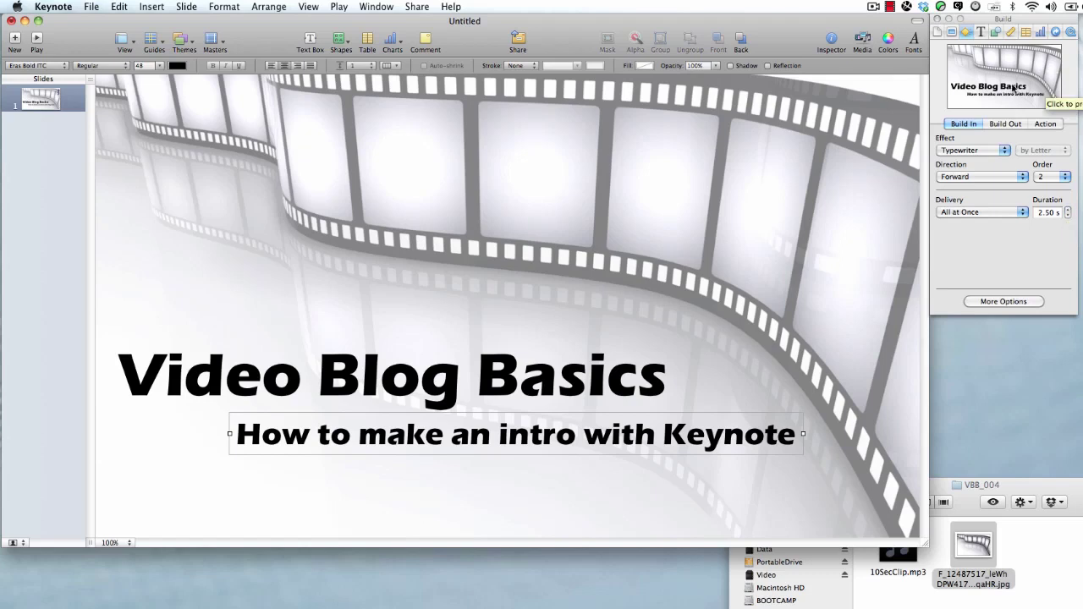
- In the Build Order list, make the title's build start automatically after the transition
{"action": "left_click", "coordinate": [1003, 302]}
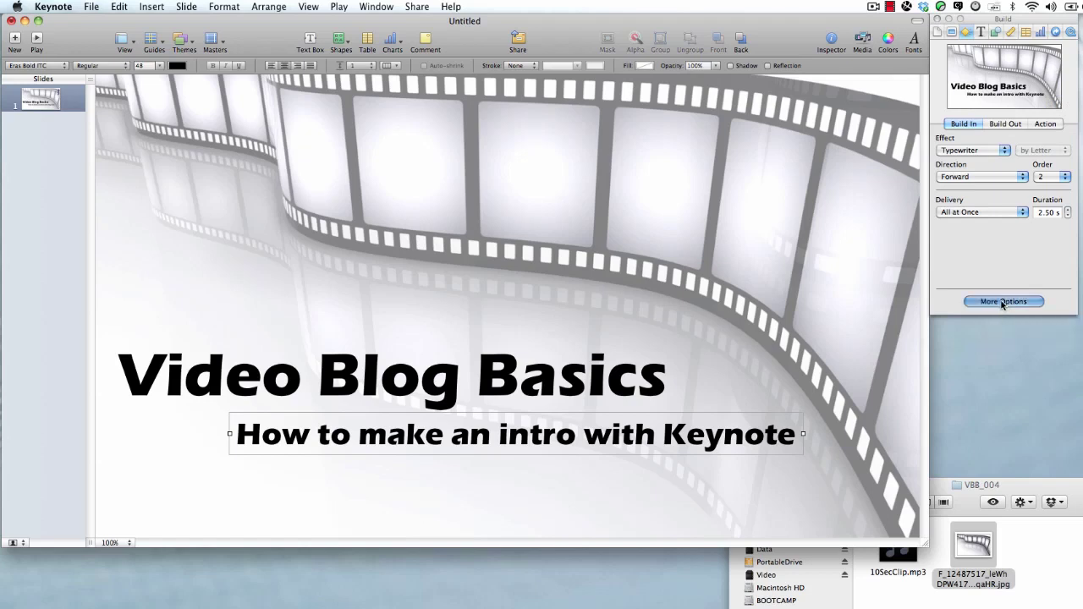
{"action": "left_click", "coordinate": [855, 78]}
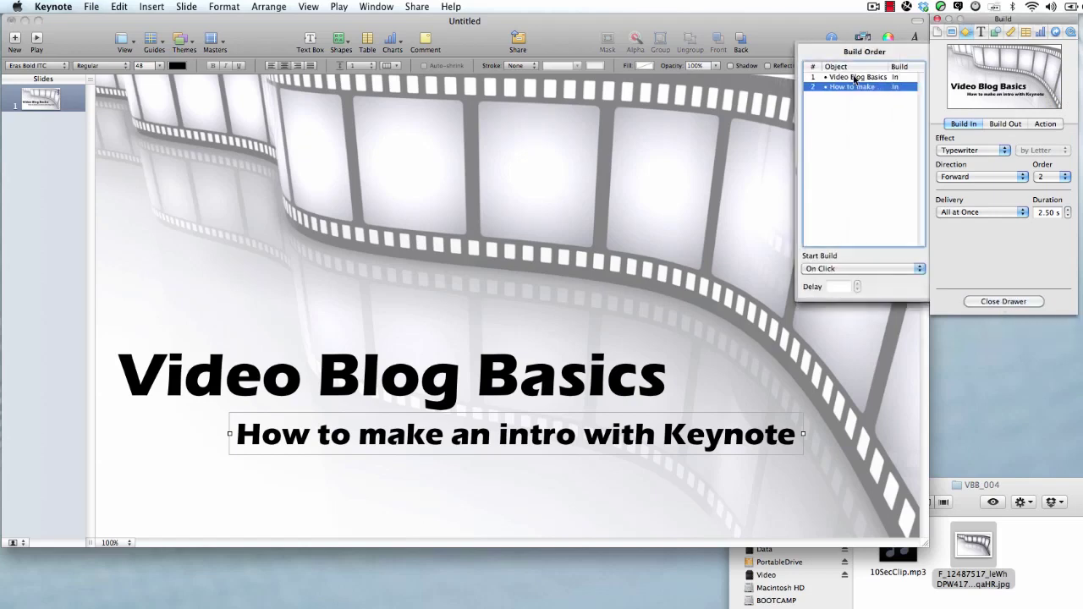
{"action": "left_click", "coordinate": [855, 77]}
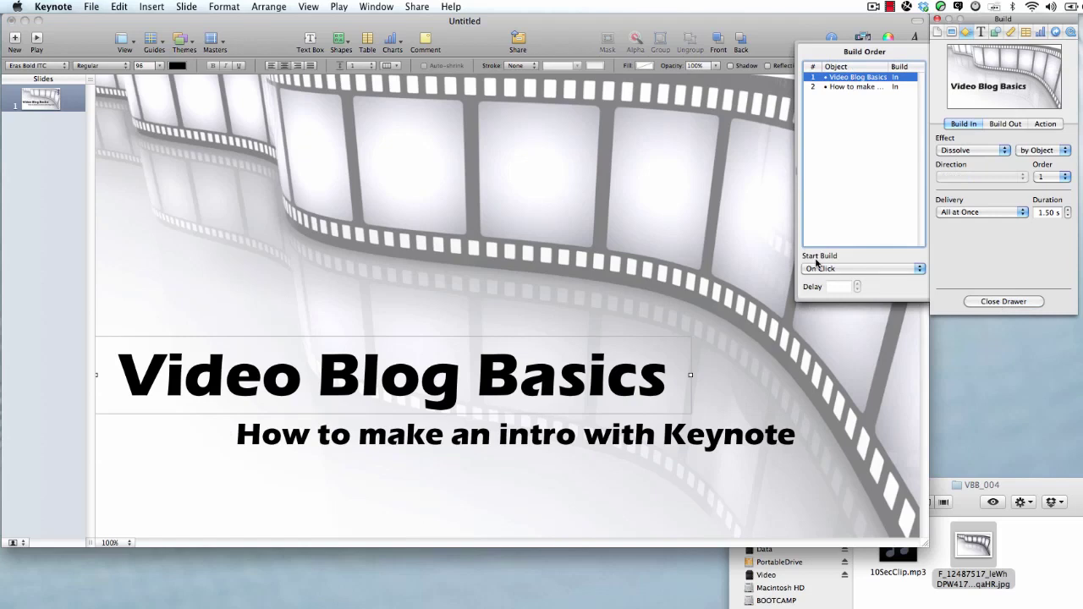
{"action": "left_click", "coordinate": [817, 269]}
{"action": "left_click", "coordinate": [847, 284]}
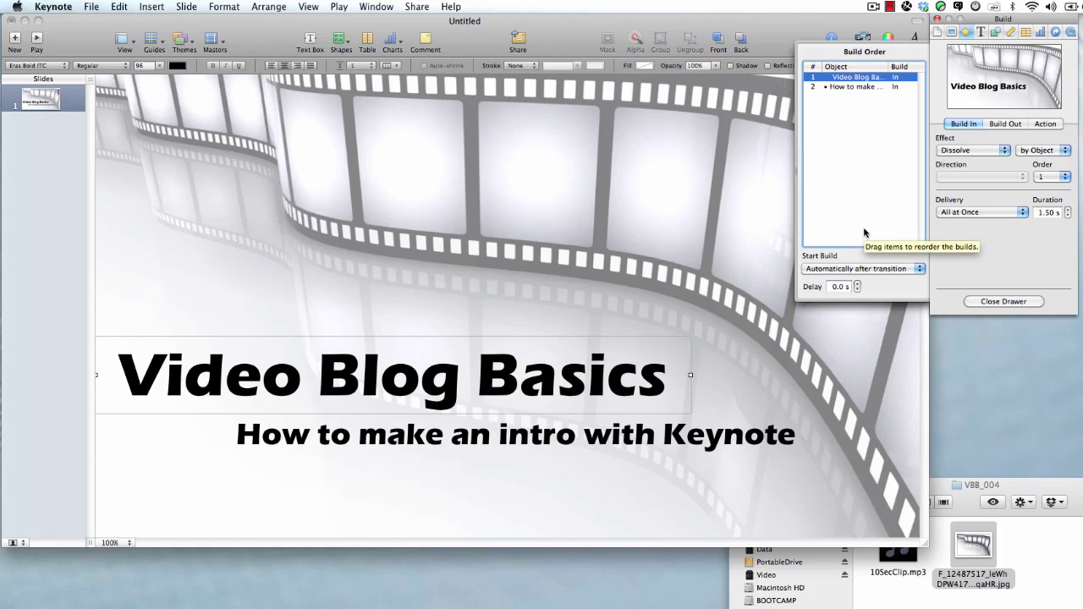
- Set the subtitle's build to start automatically after build 1, then close the Build Order drawer
{"action": "left_click", "coordinate": [853, 88]}
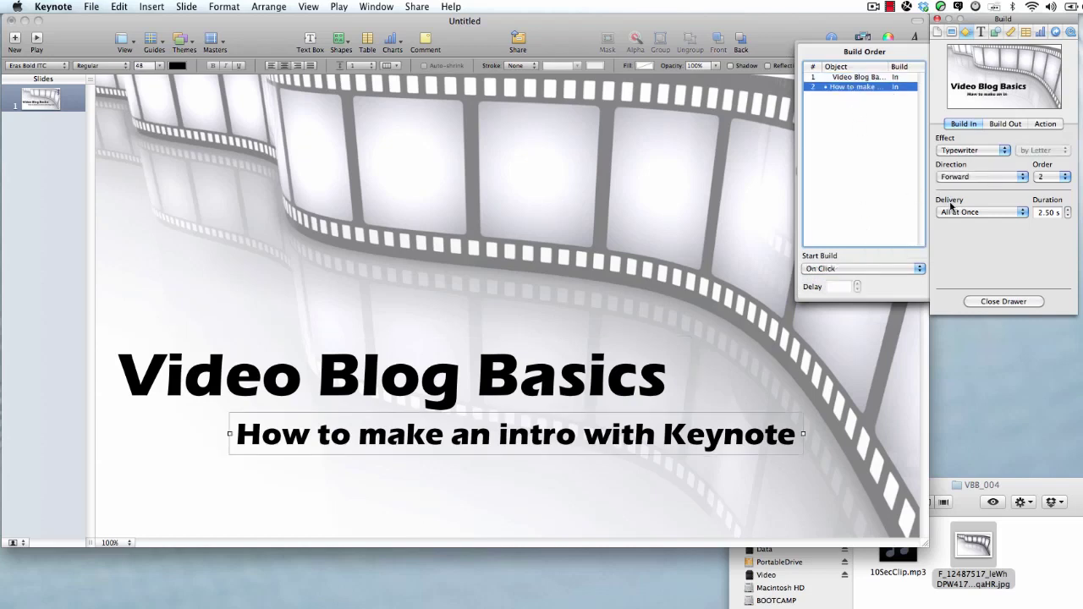
{"action": "left_click", "coordinate": [850, 271]}
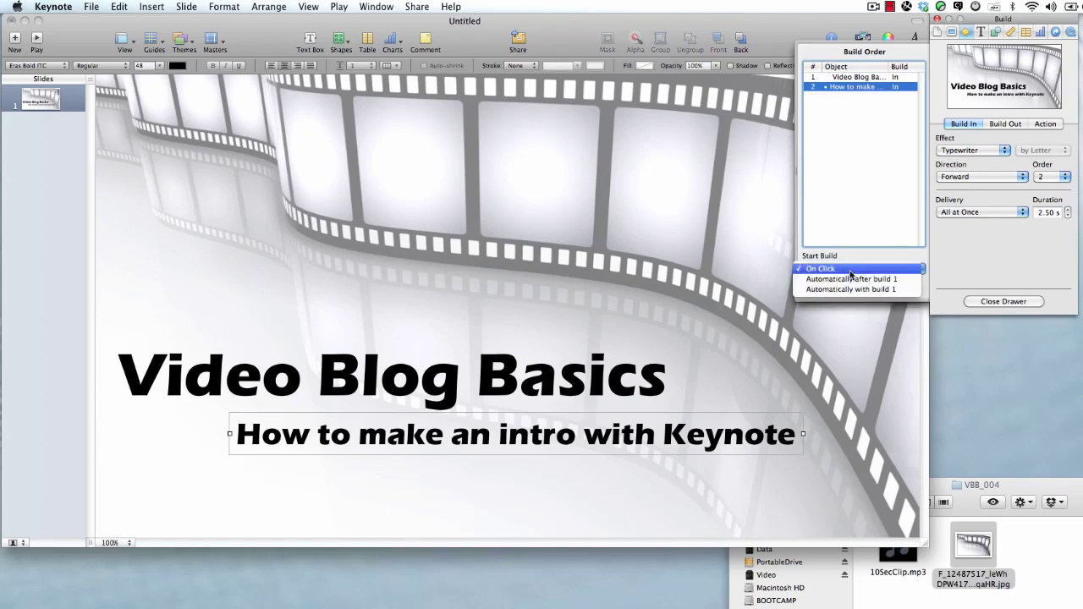
{"action": "left_click", "coordinate": [850, 279]}
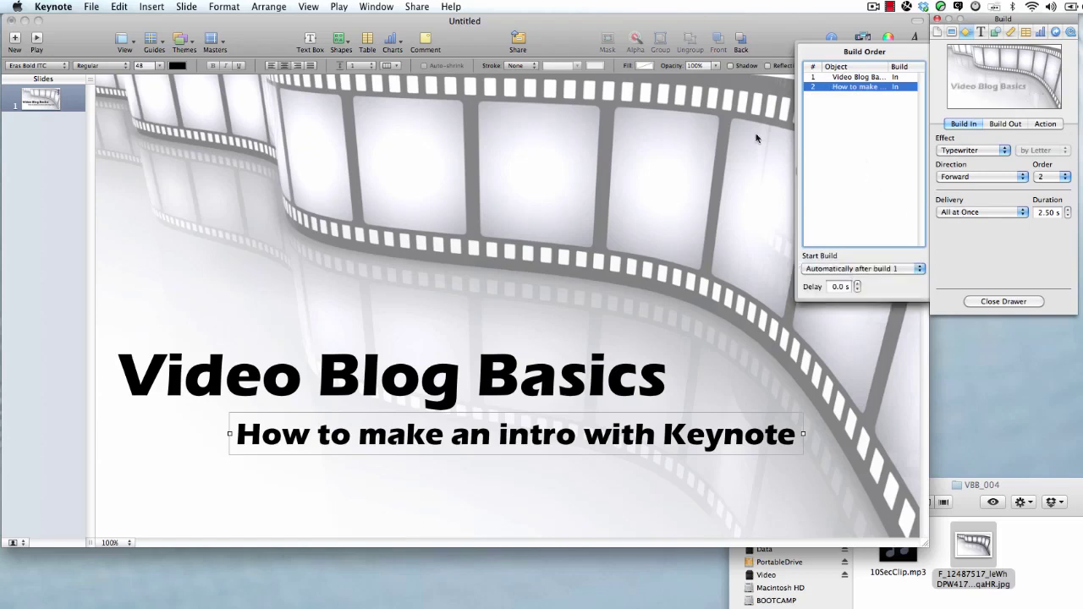
{"action": "left_click", "coordinate": [992, 303]}
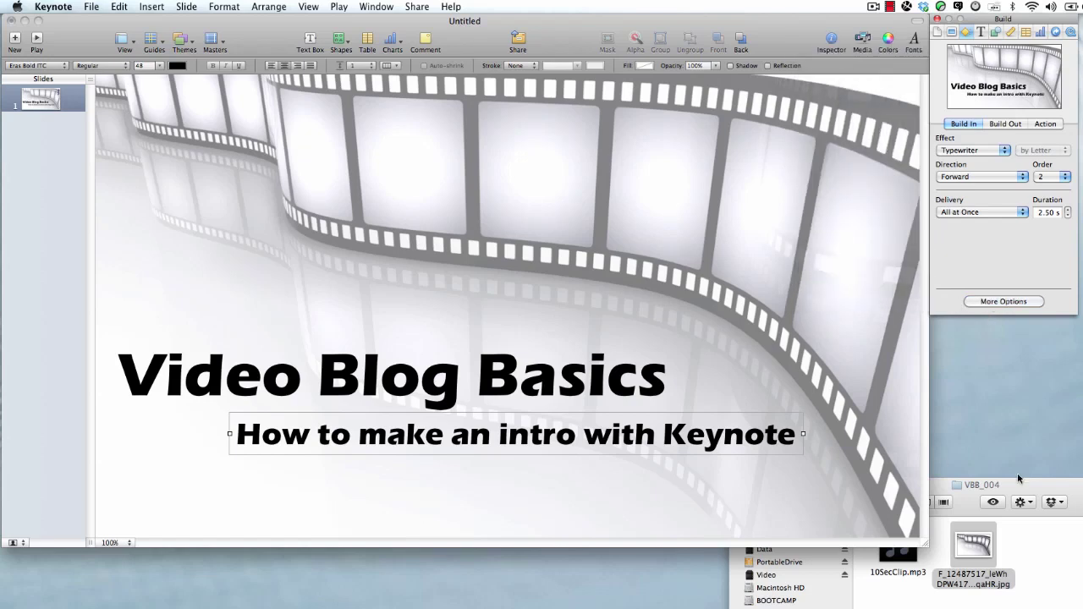
- Drag 10SecClip.mp3 from the Finder onto the Keynote slide and bring Keynote forward
{"action": "left_click", "coordinate": [927, 540]}
{"action": "left_click_drag", "start_coordinate": [899, 544], "coordinate": [524, 289]}
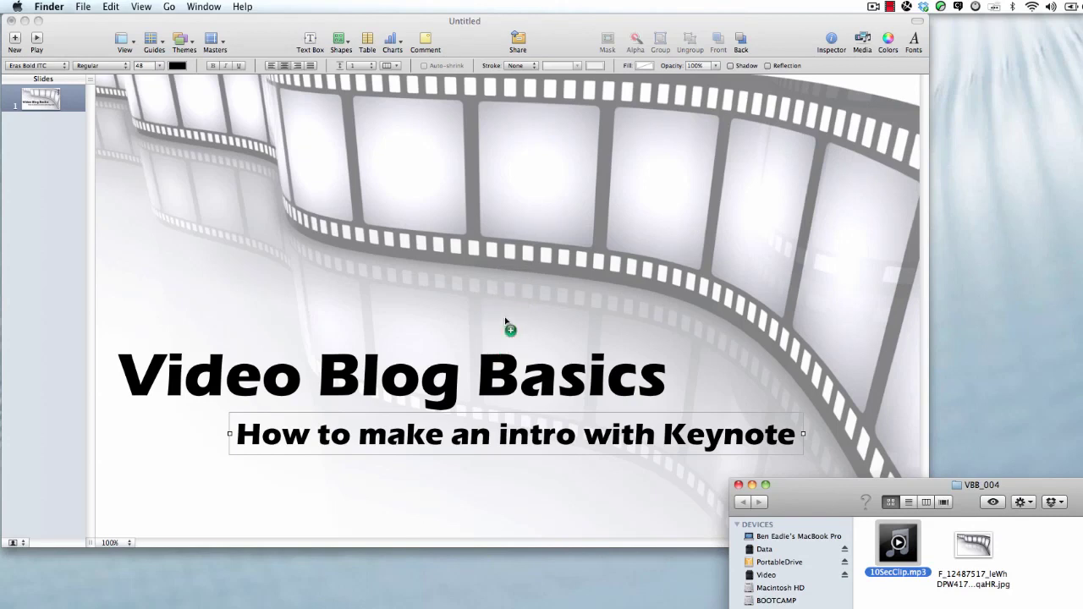
{"action": "left_click", "coordinate": [733, 373]}
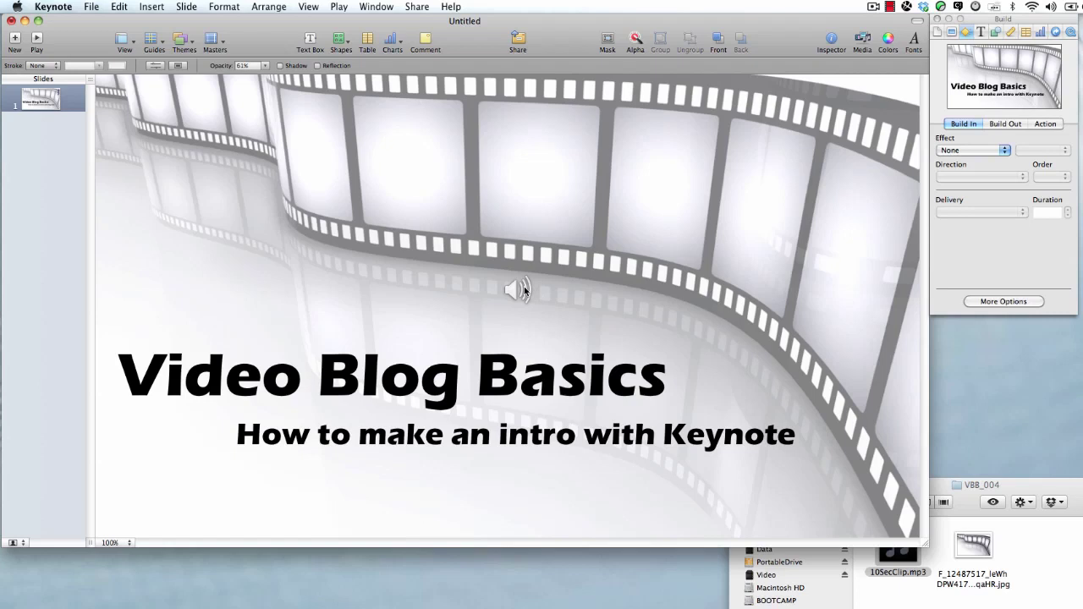
- Export via Share > Export as a QuickTime Full Quality Large movie named 'Intro' into VBB_004
{"action": "left_click", "coordinate": [422, 11]}
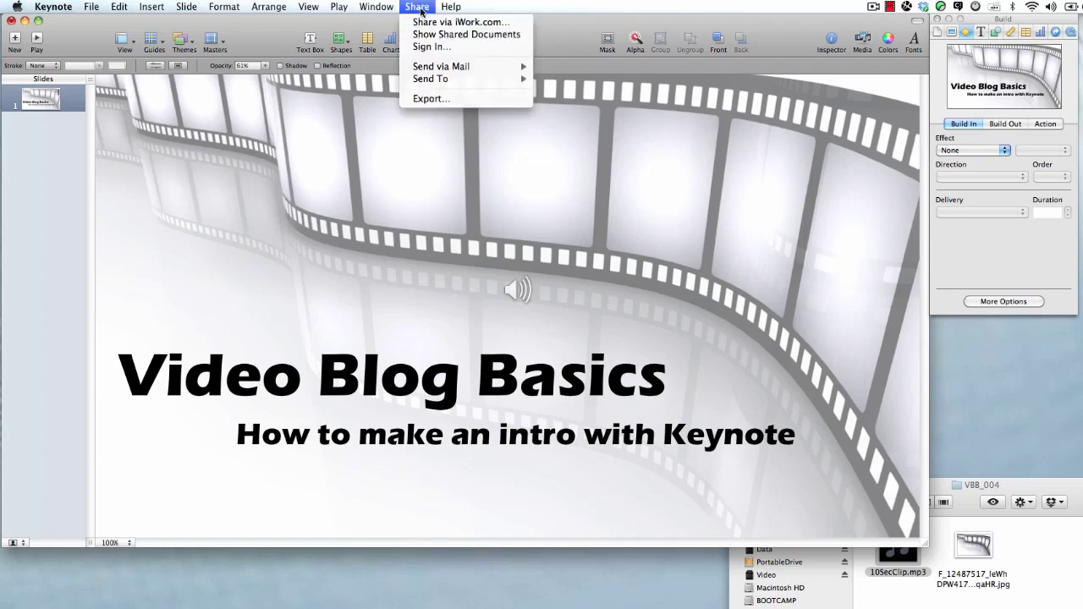
{"action": "left_click", "coordinate": [438, 100]}
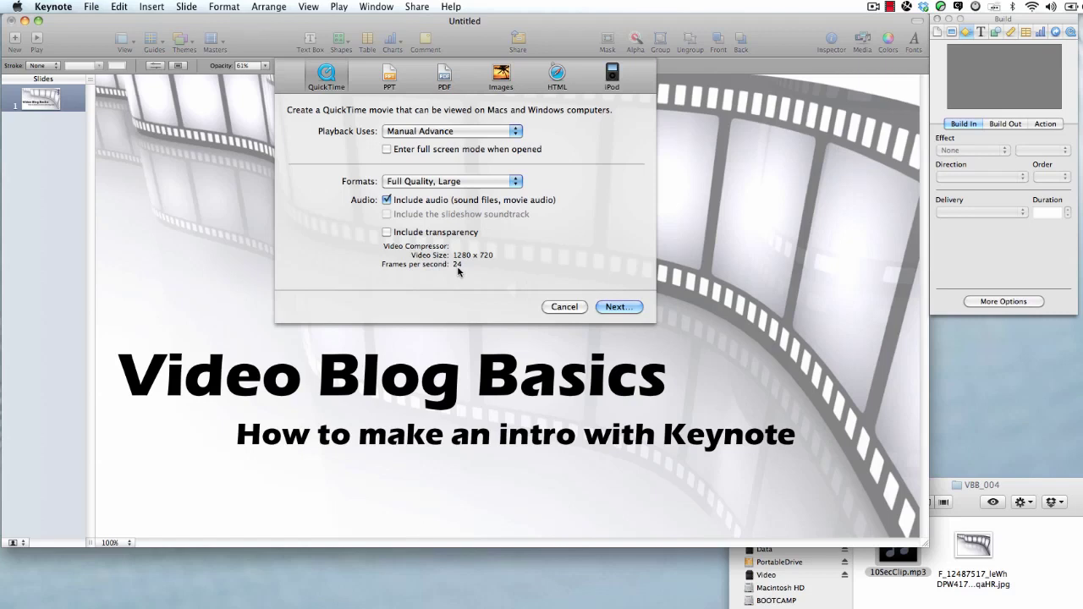
{"action": "left_click", "coordinate": [617, 307]}
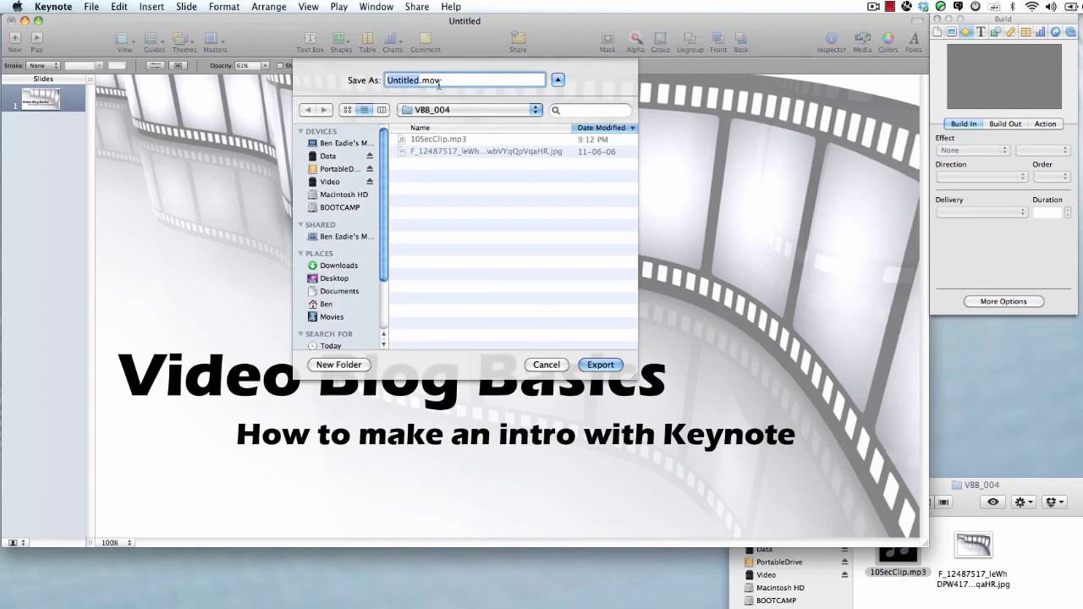
{"action": "type", "text": "Intro"}
{"action": "left_click", "coordinate": [598, 364]}
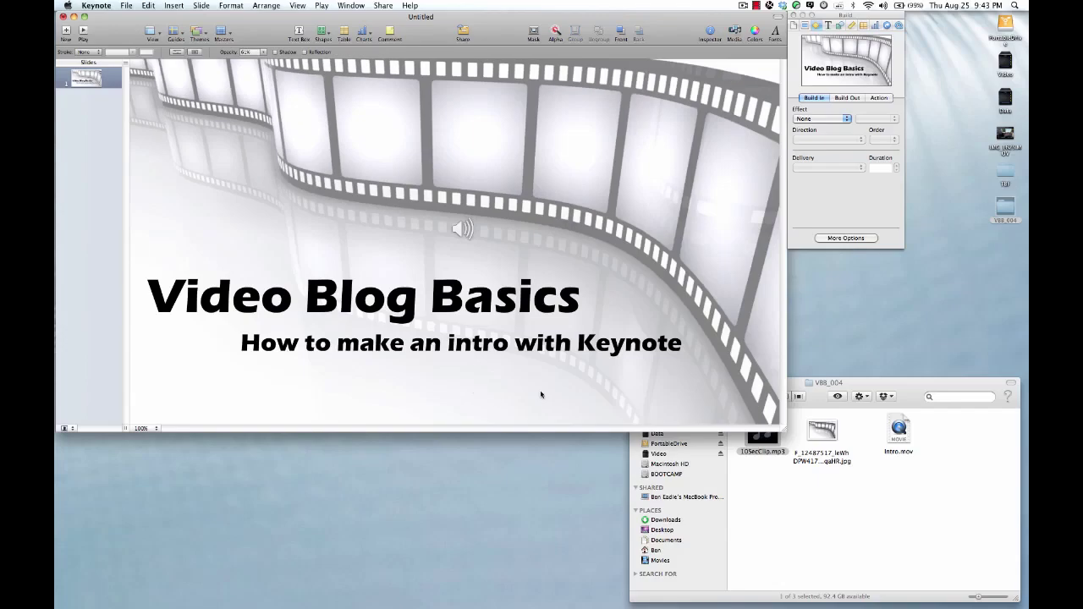
- Bring the VBB_004 Finder window forward and select the exported Intro.mov
{"action": "left_click", "coordinate": [914, 395]}
{"action": "left_click", "coordinate": [904, 424]}
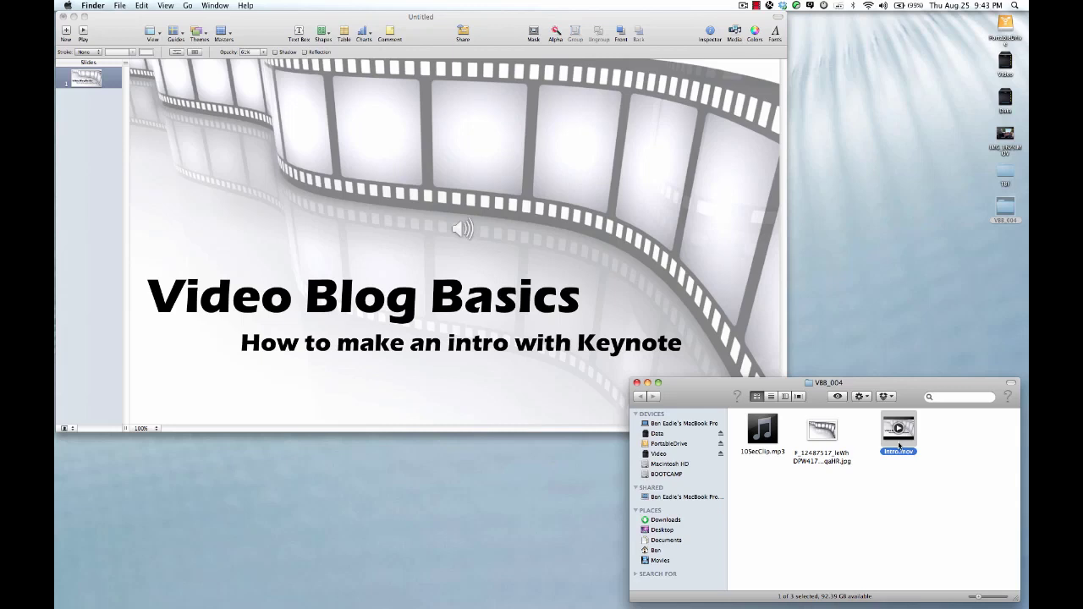
{"action": "left_click", "coordinate": [952, 434]}
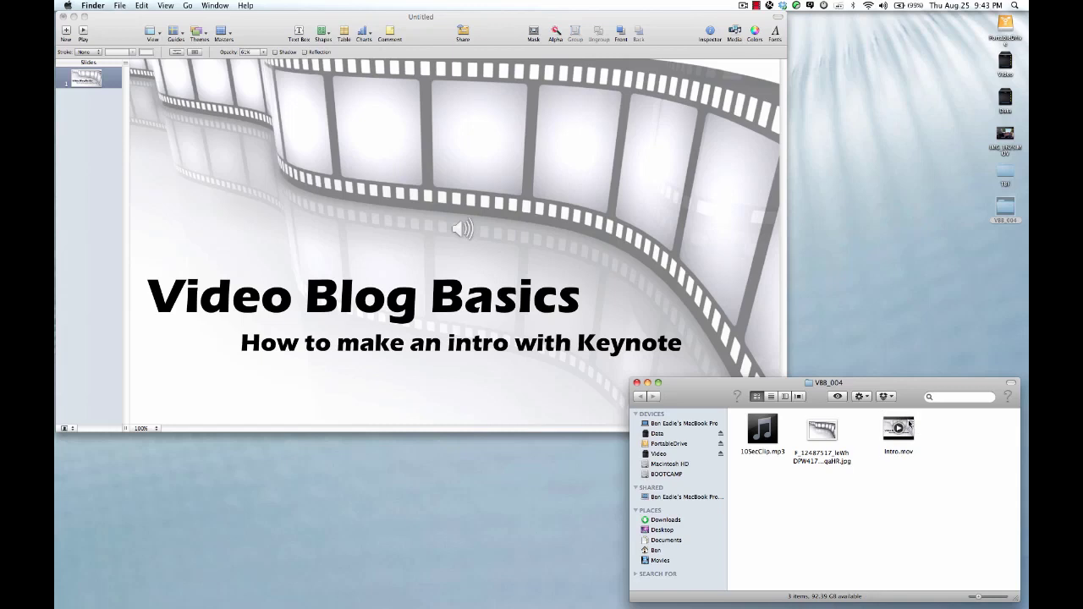
{"action": "left_click", "coordinate": [910, 424]}
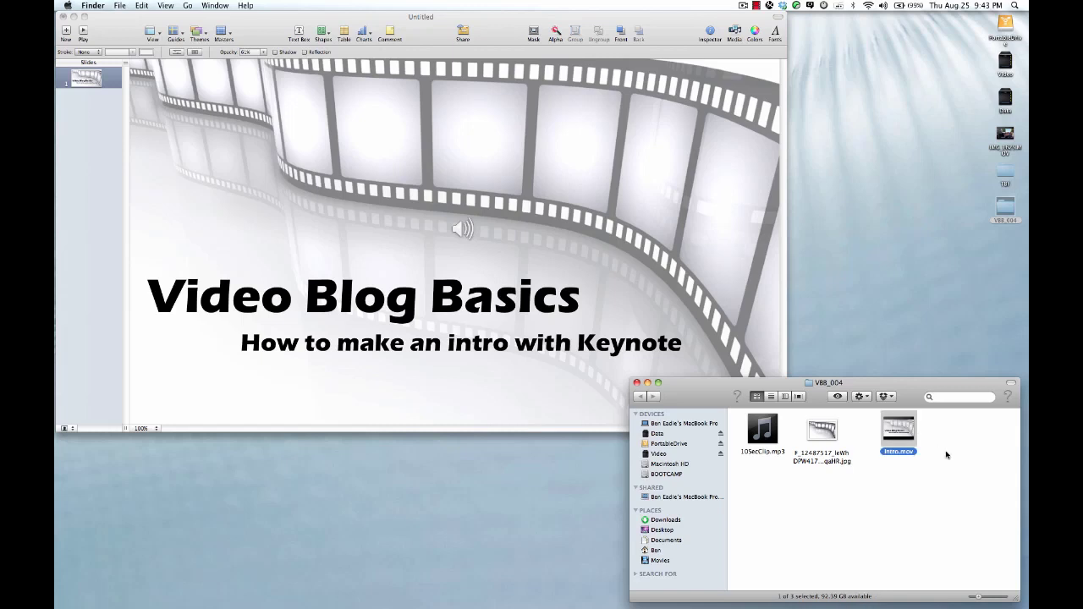
{"action": "key", "text": "space"}
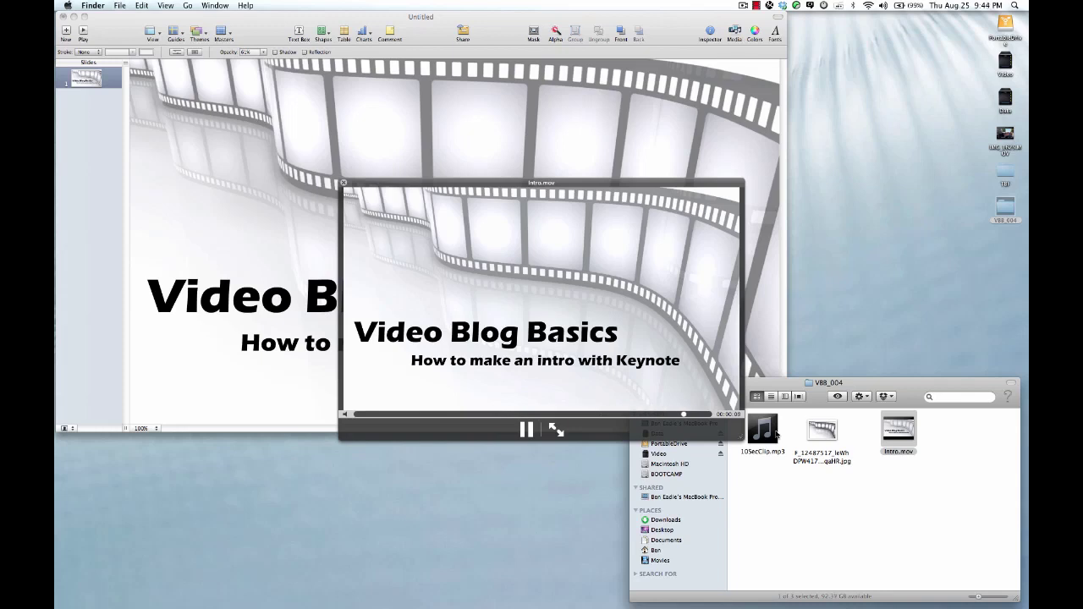
{"action": "left_click", "coordinate": [343, 184]}
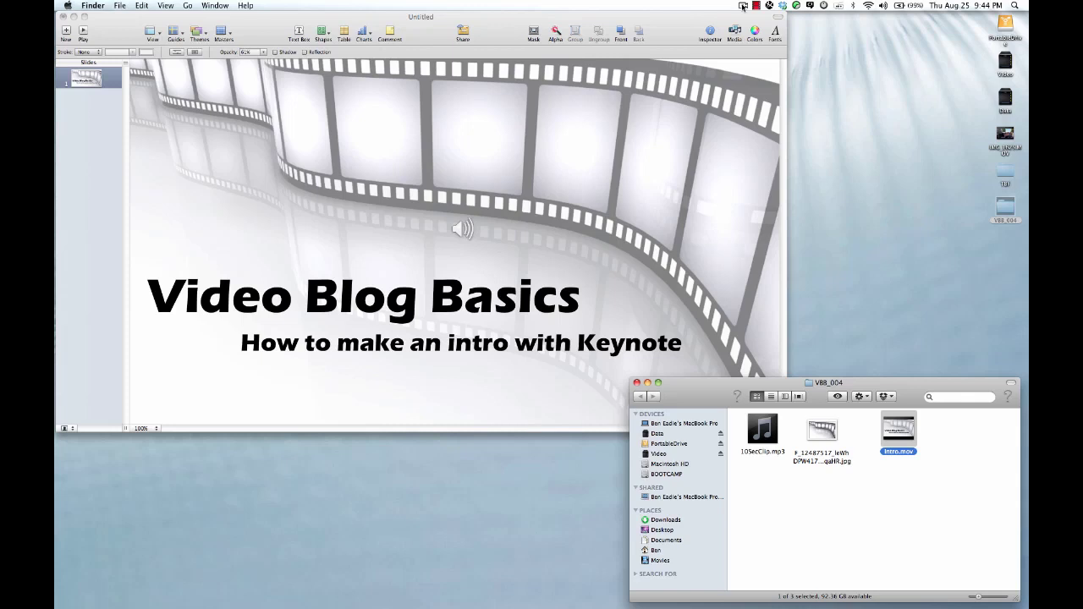
- Stop the ScreenFlow recording, replay the capture from its start, and zoom the timeline out
{"action": "left_click", "coordinate": [742, 5]}
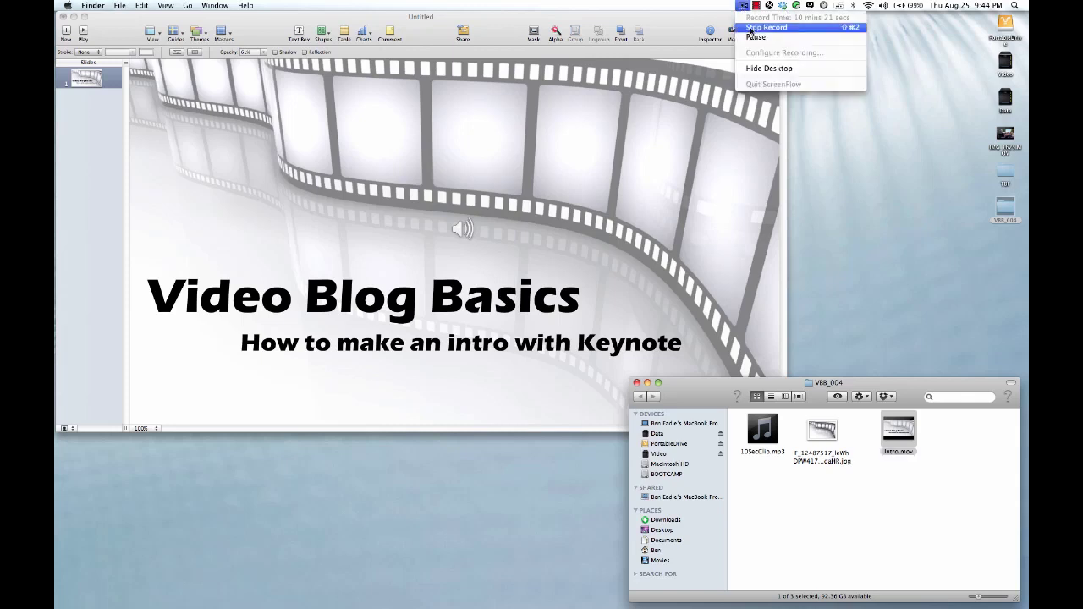
{"action": "left_click", "coordinate": [759, 28]}
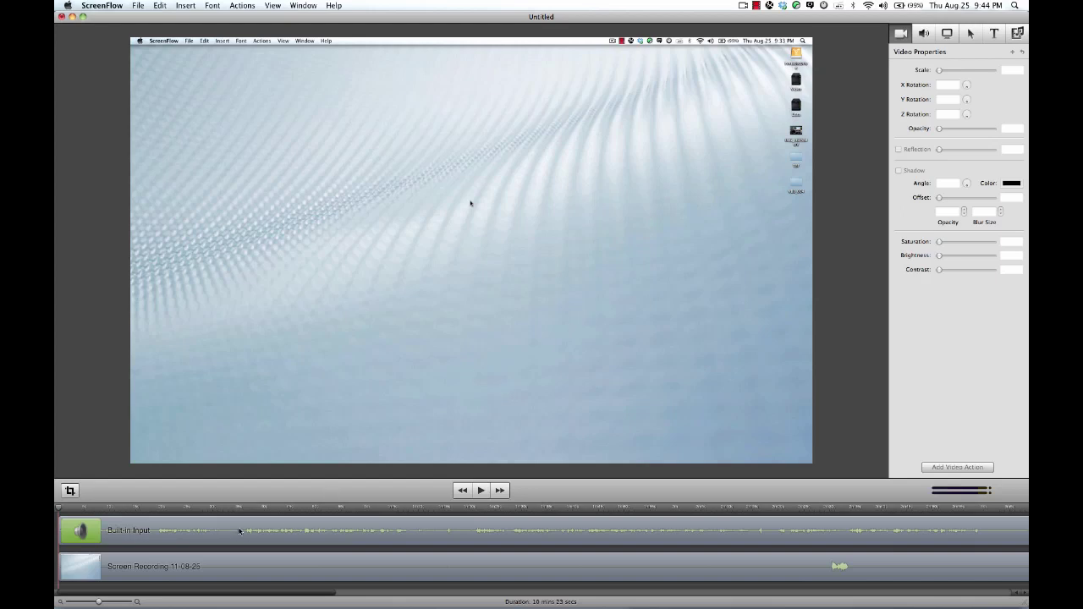
{"action": "left_click_drag", "start_coordinate": [108, 512], "coordinate": [64, 507]}
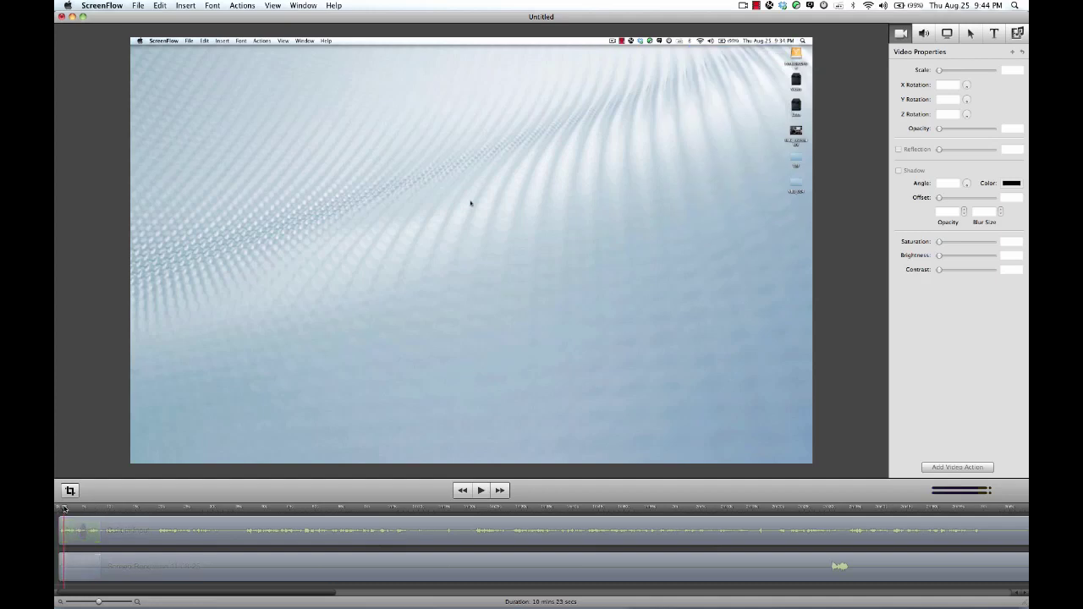
{"action": "key", "text": "space"}
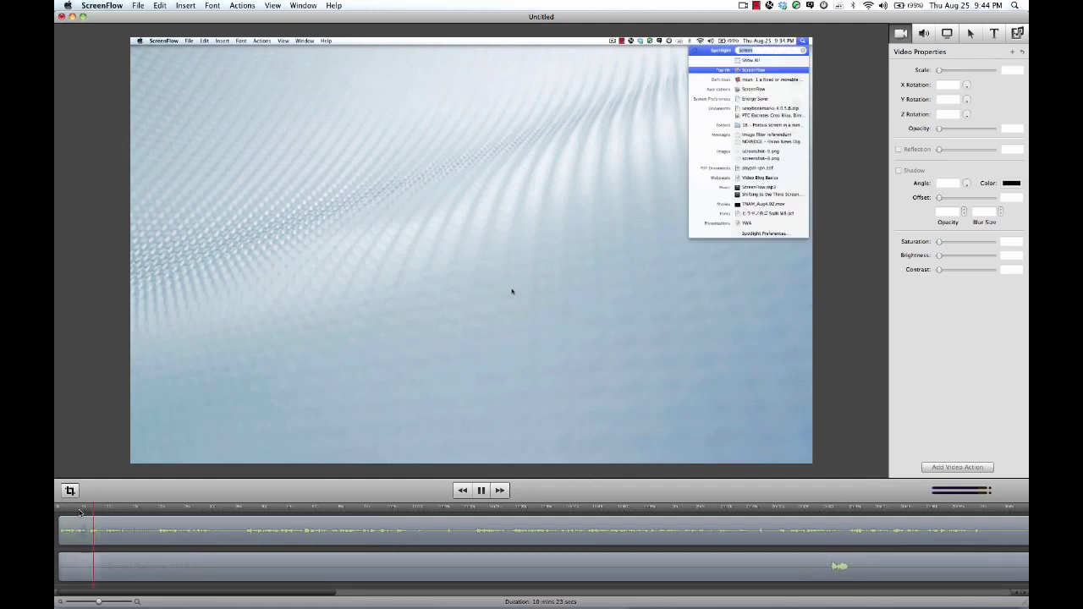
{"action": "key", "text": "space"}
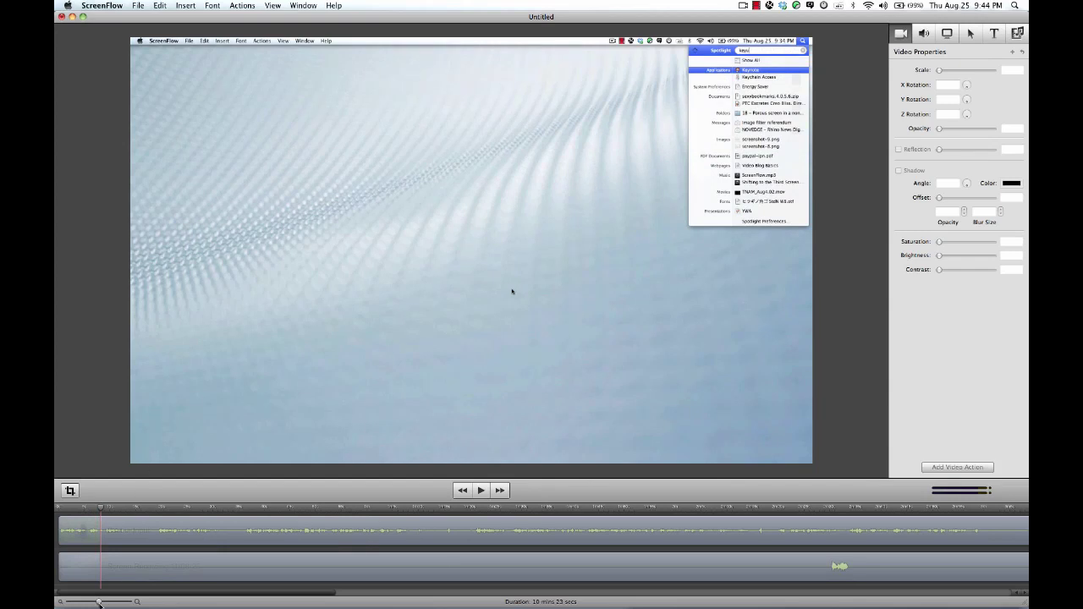
{"action": "left_click_drag", "start_coordinate": [99, 603], "coordinate": [84, 604]}
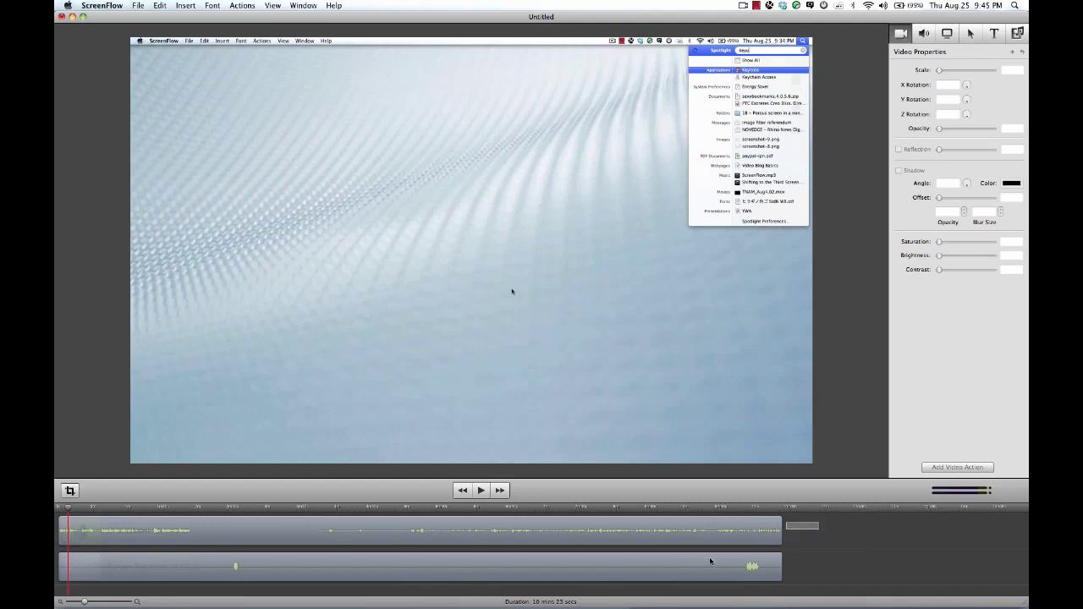
- Select all clips, play near the end to the intro.mov preview frame, and show the Media library
{"action": "key", "text": "super+a"}
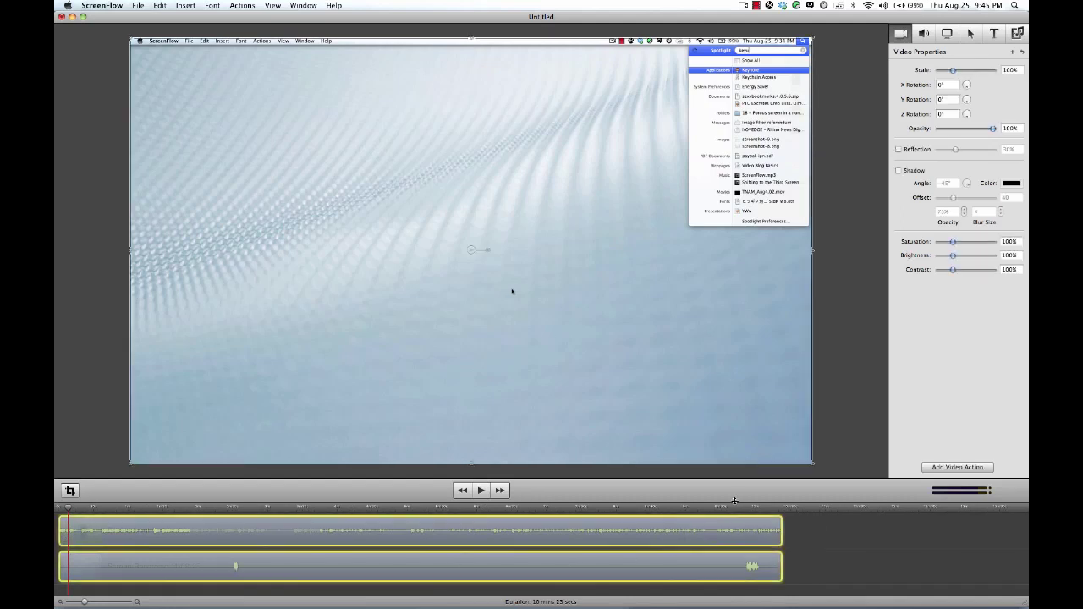
{"action": "left_click", "coordinate": [738, 507]}
{"action": "key", "text": "space"}
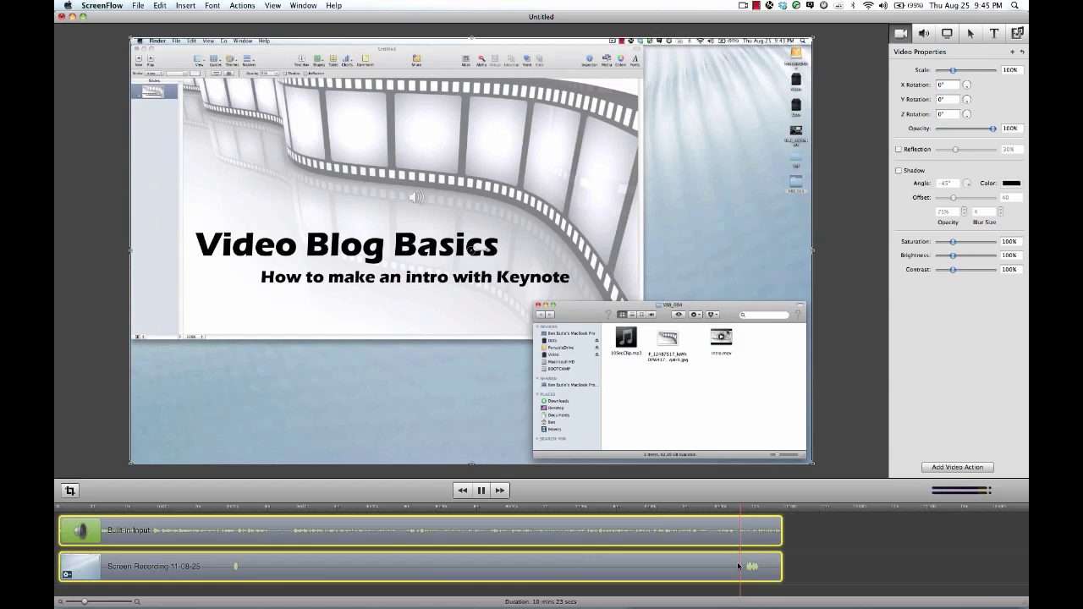
{"action": "key", "text": "space"}
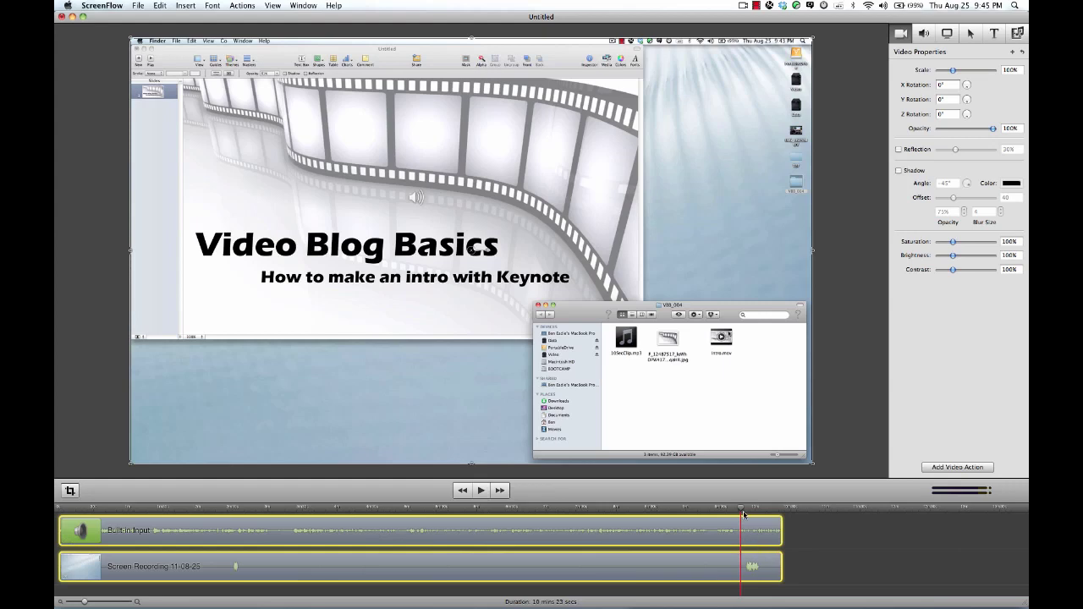
{"action": "left_click_drag", "start_coordinate": [741, 508], "coordinate": [749, 509]}
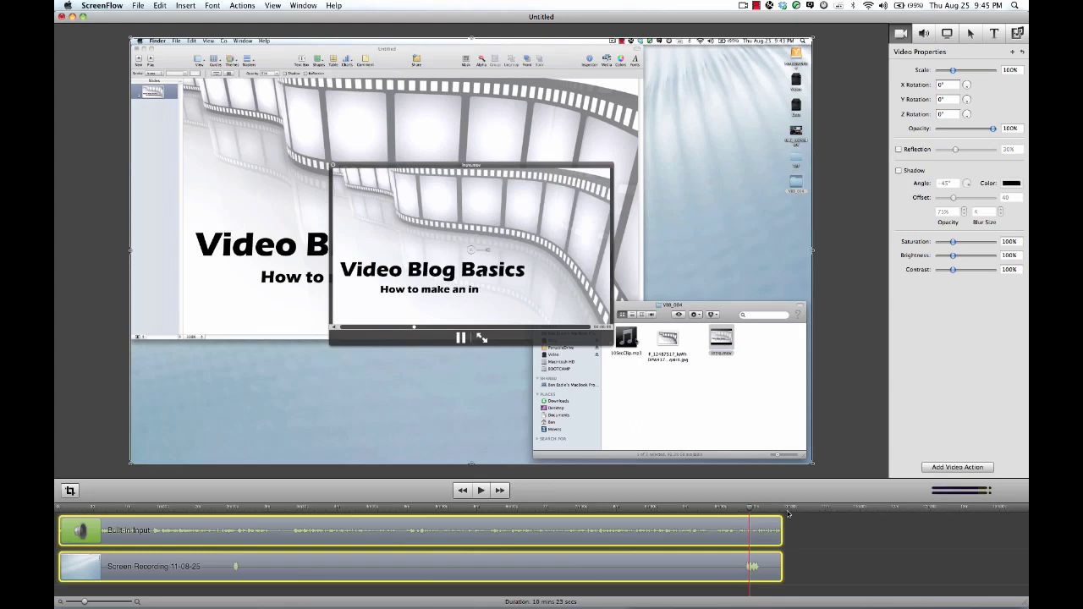
{"action": "left_click", "coordinate": [1015, 35]}
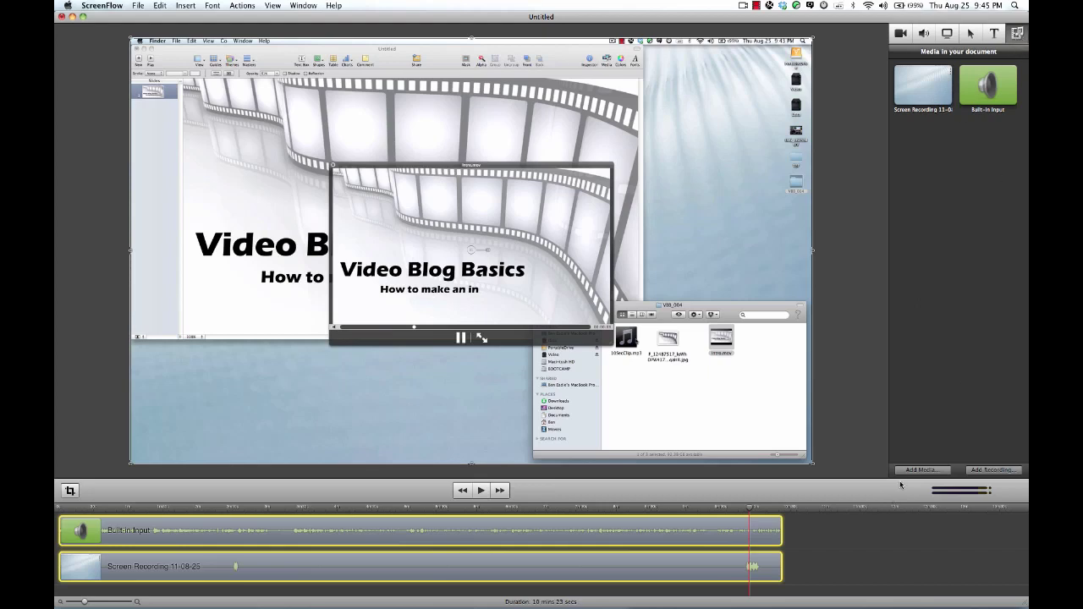
- Import intro.mov through Add Media and drag it onto the start of the timeline
{"action": "left_click", "coordinate": [920, 469]}
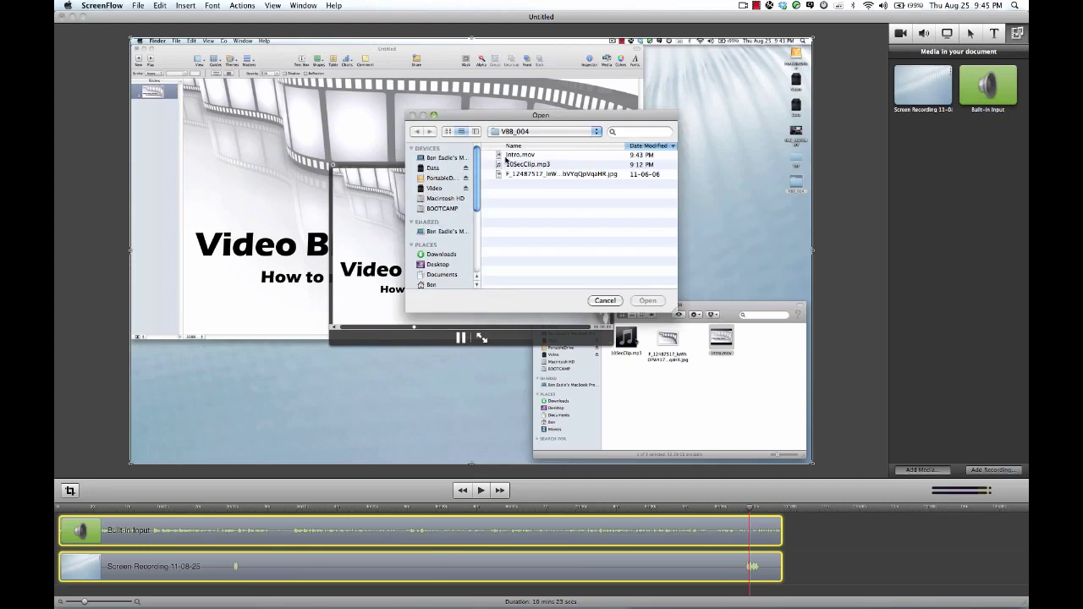
{"action": "left_click", "coordinate": [507, 156]}
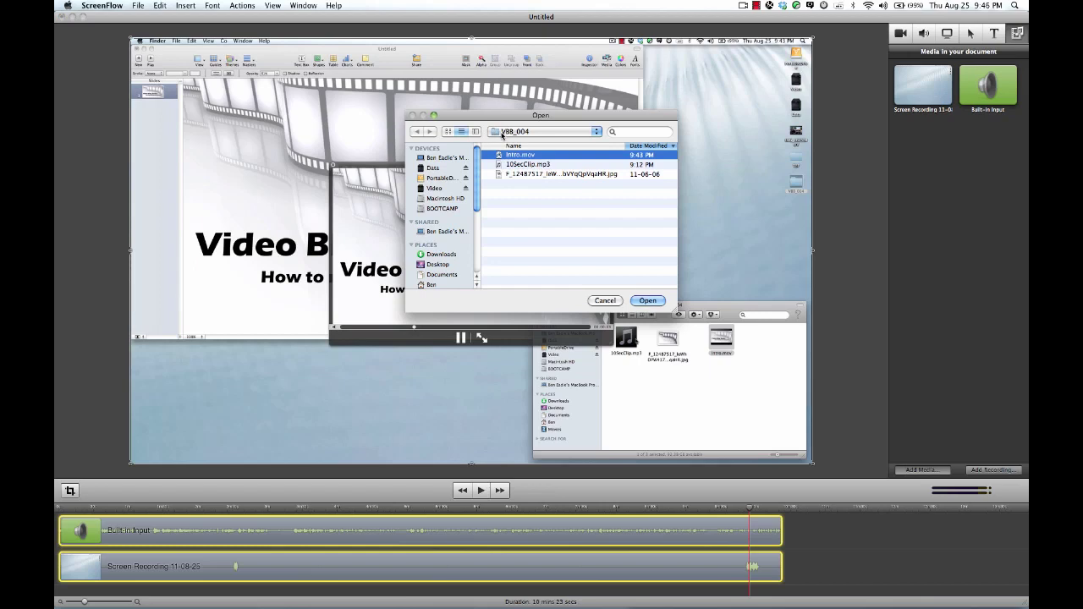
{"action": "left_click", "coordinate": [646, 301]}
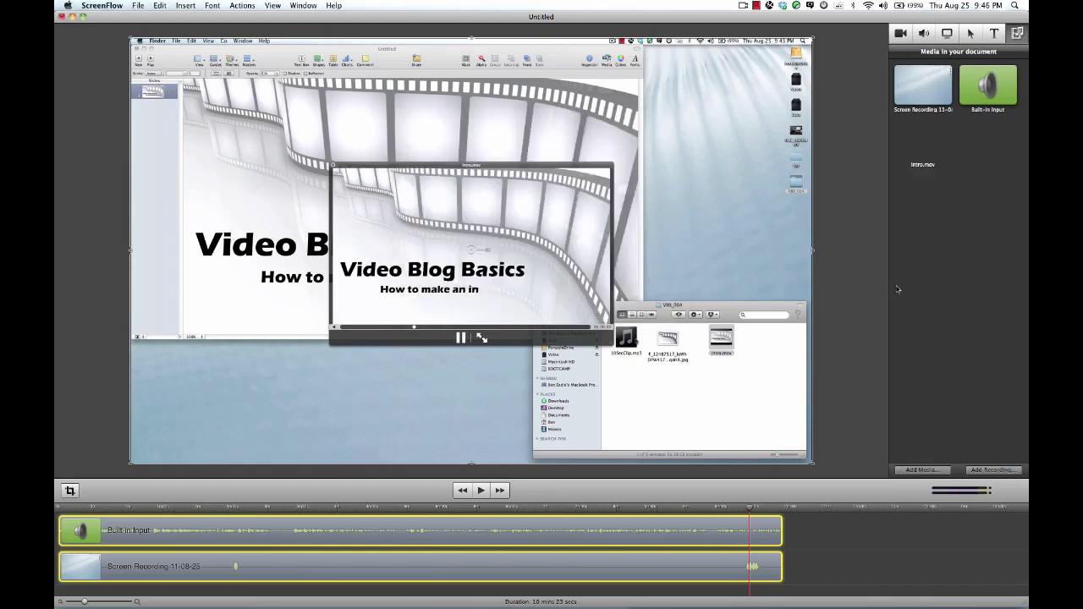
{"action": "left_click_drag", "start_coordinate": [920, 133], "coordinate": [68, 544]}
- Move the recorded audio clip to the top track and push the screen recording later in the timeline
{"action": "left_click", "coordinate": [132, 561]}
{"action": "left_click_drag", "start_coordinate": [132, 560], "coordinate": [142, 550]}
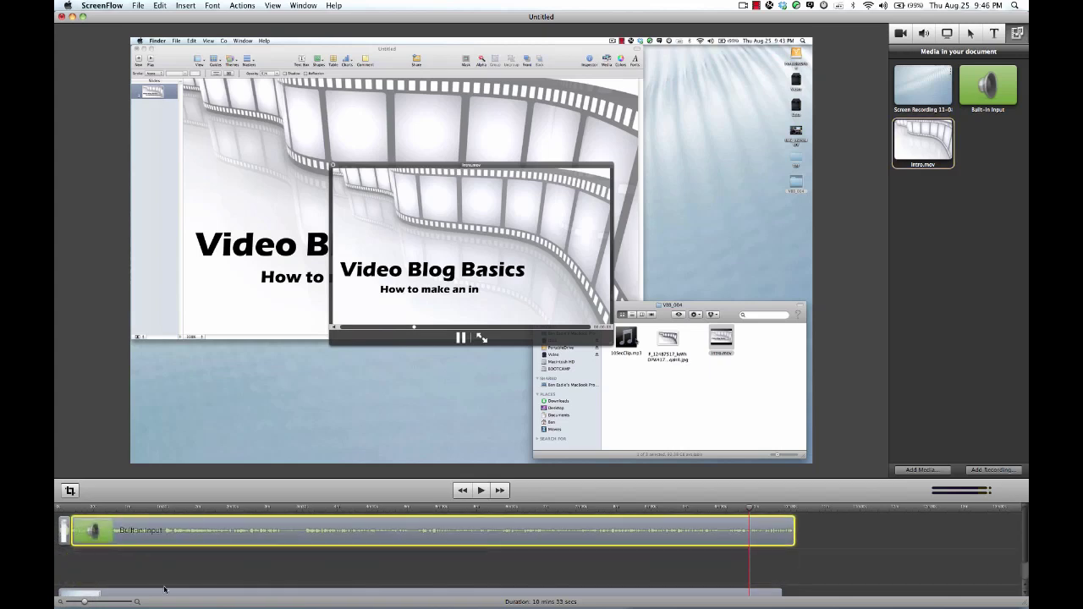
{"action": "left_click", "coordinate": [165, 579]}
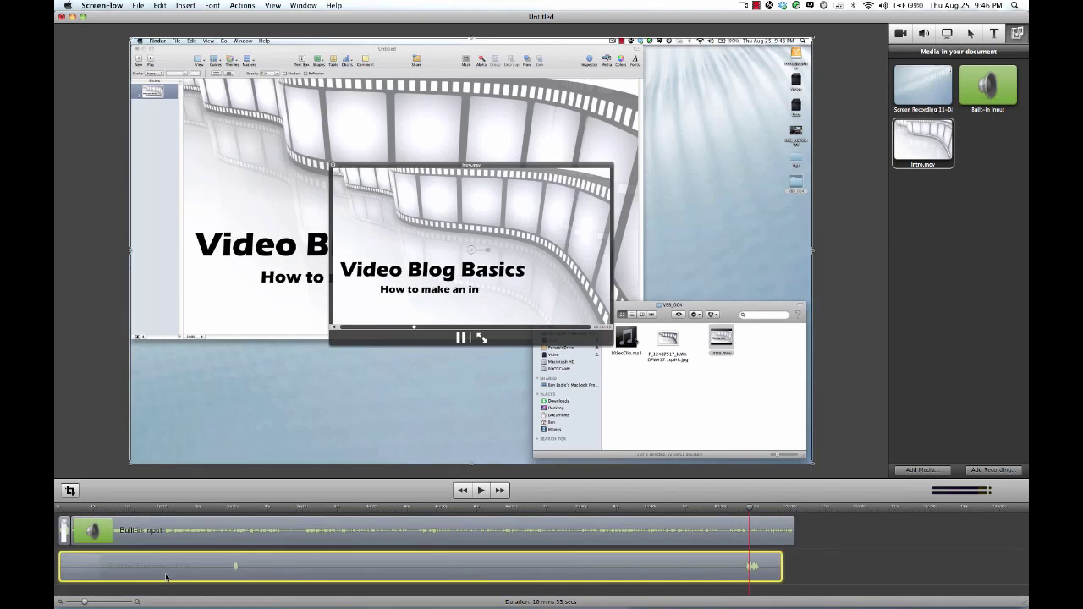
{"action": "mouse_move", "coordinate": [166, 578]}
{"action": "left_mouse_down"}
{"action": "mouse_move", "coordinate": [175, 576]}
{"action": "mouse_move", "coordinate": [157, 572]}
{"action": "left_mouse_up"}
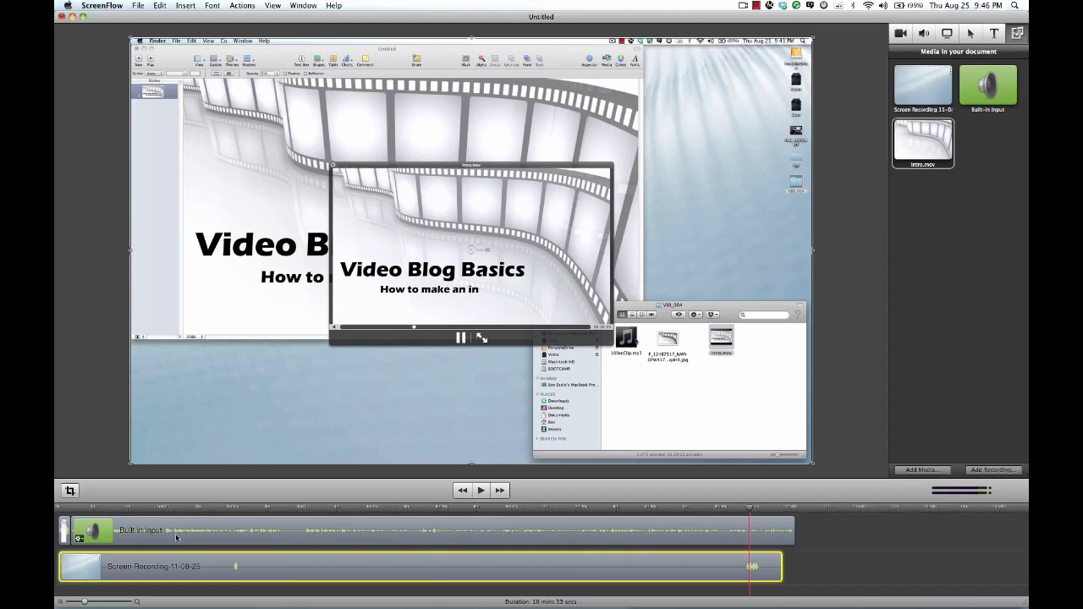
{"action": "left_click_drag", "start_coordinate": [187, 564], "coordinate": [165, 558]}
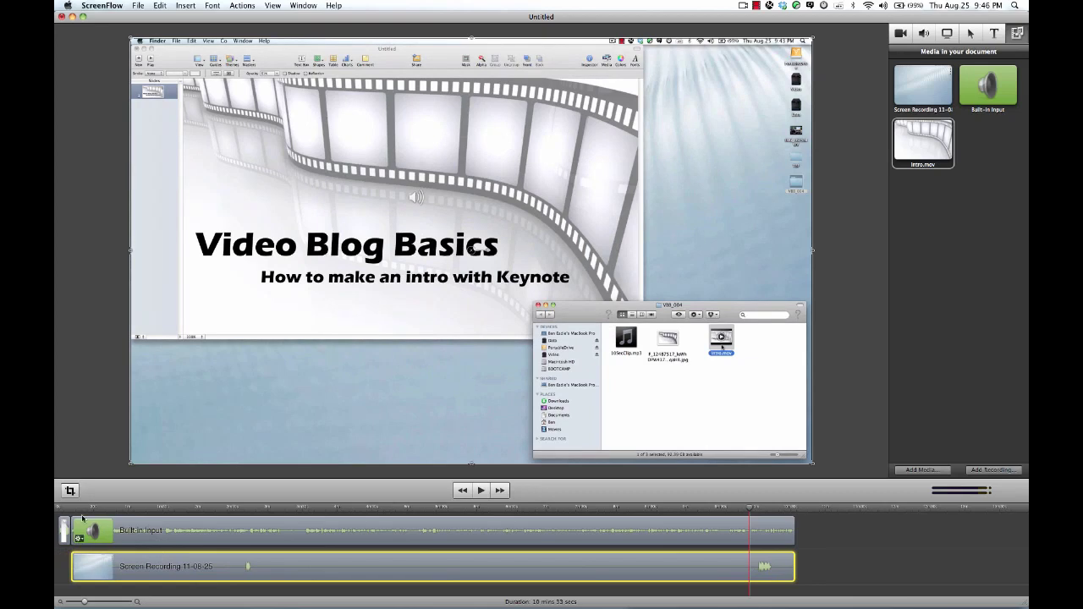
- Zoom into the timeline and slide the intro.mov clip to the very start
{"action": "left_click", "coordinate": [70, 509]}
{"action": "left_click_drag", "start_coordinate": [86, 603], "coordinate": [105, 604]}
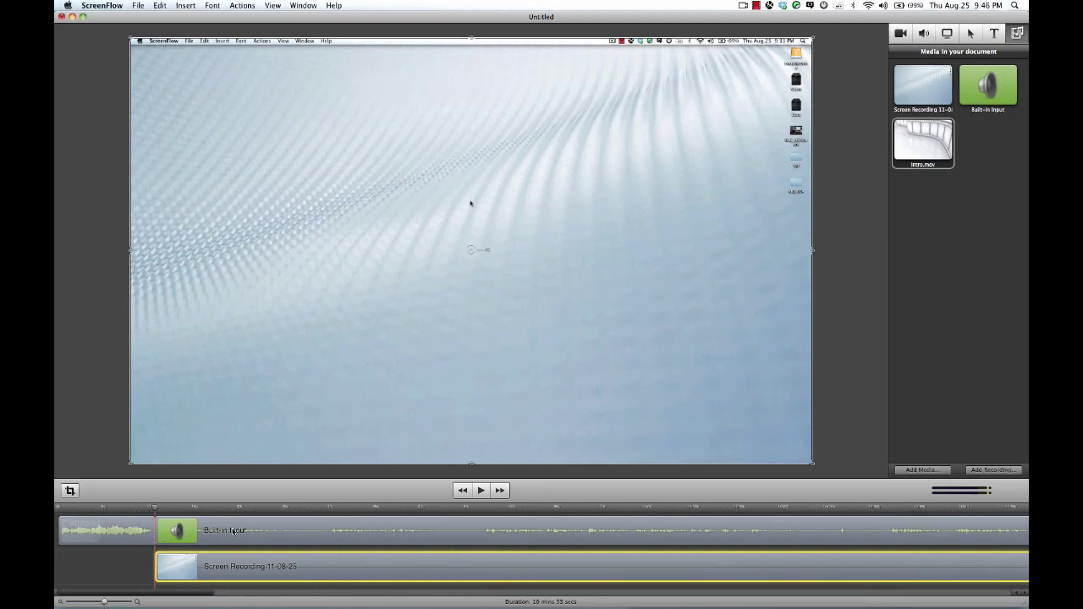
{"action": "mouse_move", "coordinate": [247, 525]}
{"action": "left_click", "coordinate": [281, 527]}
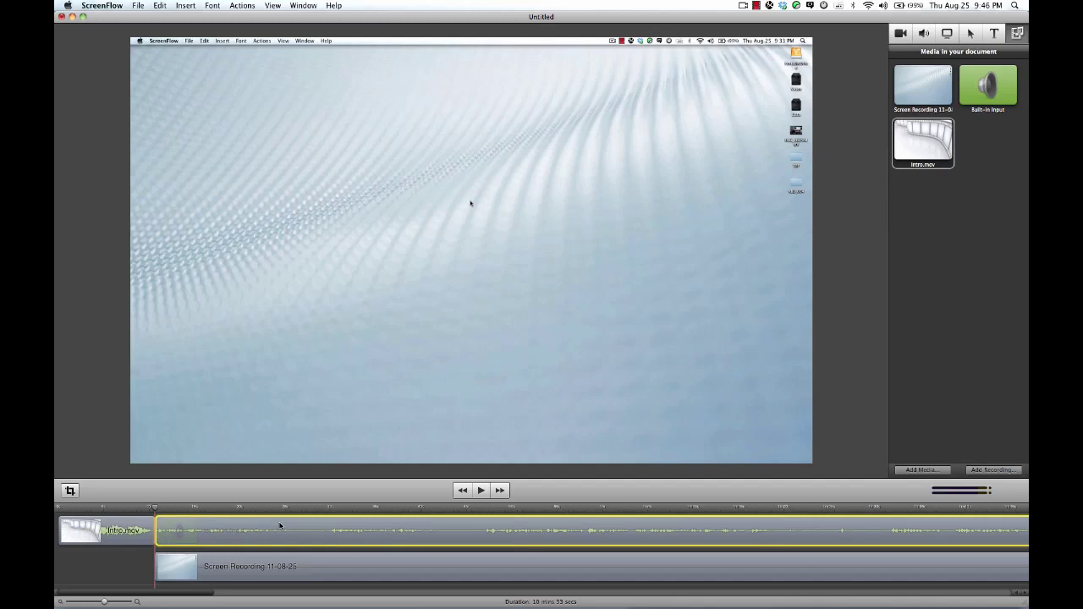
{"action": "left_click_drag", "start_coordinate": [276, 527], "coordinate": [262, 527]}
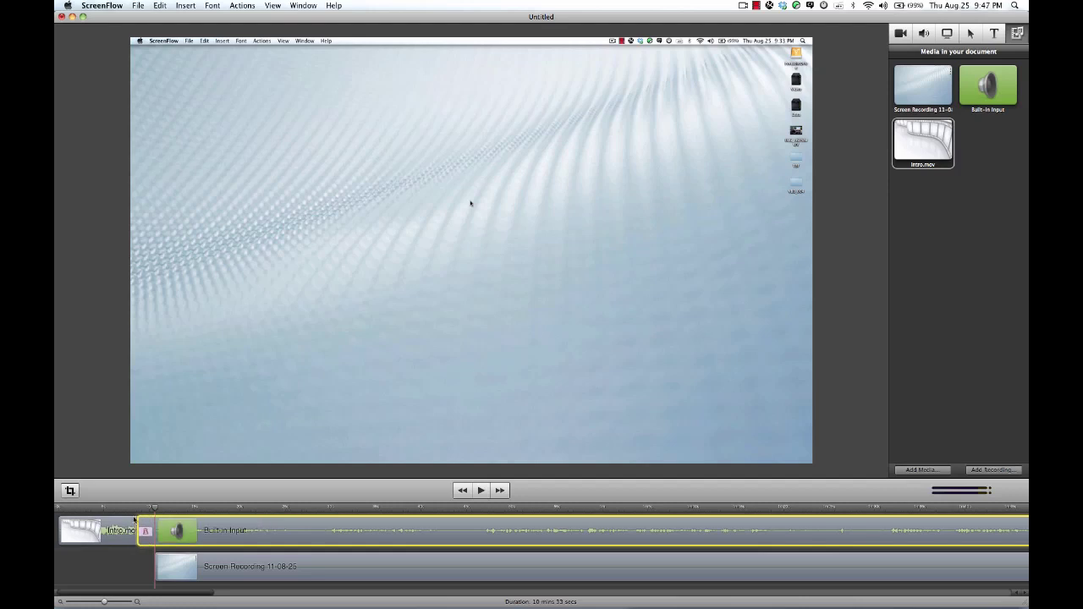
- Play the intro transition, then drag the screen recording left to butt against the intro clip
{"action": "left_click", "coordinate": [128, 509]}
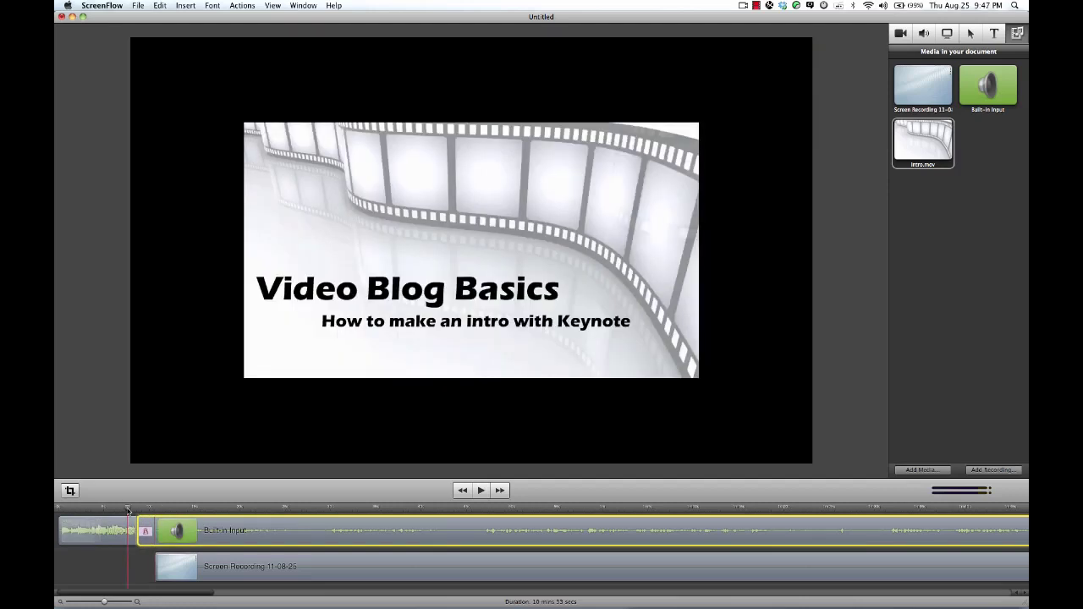
{"action": "key", "text": "space"}
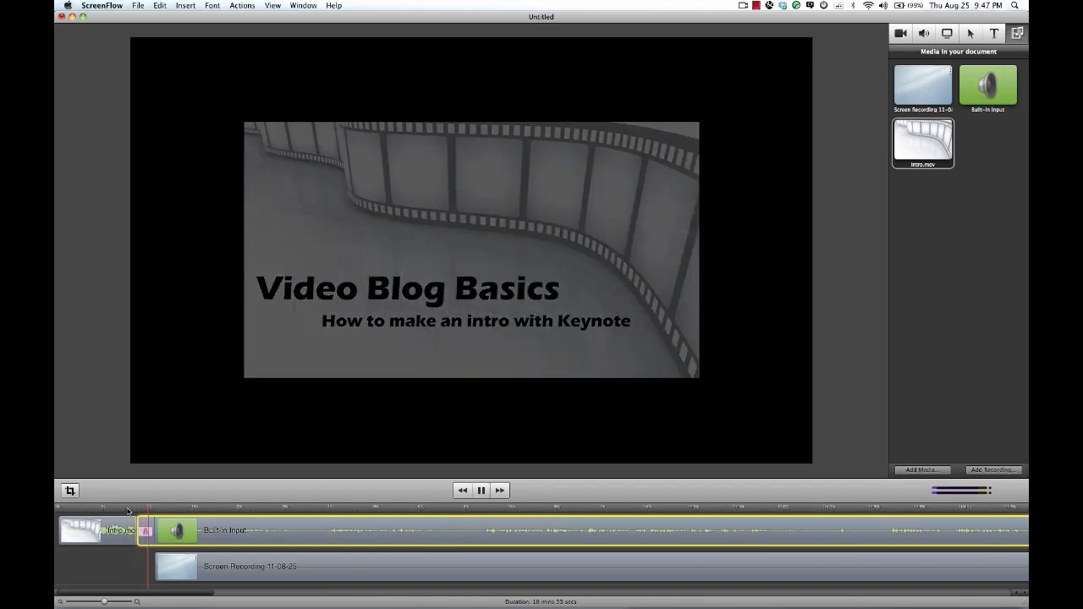
{"action": "key", "text": "space"}
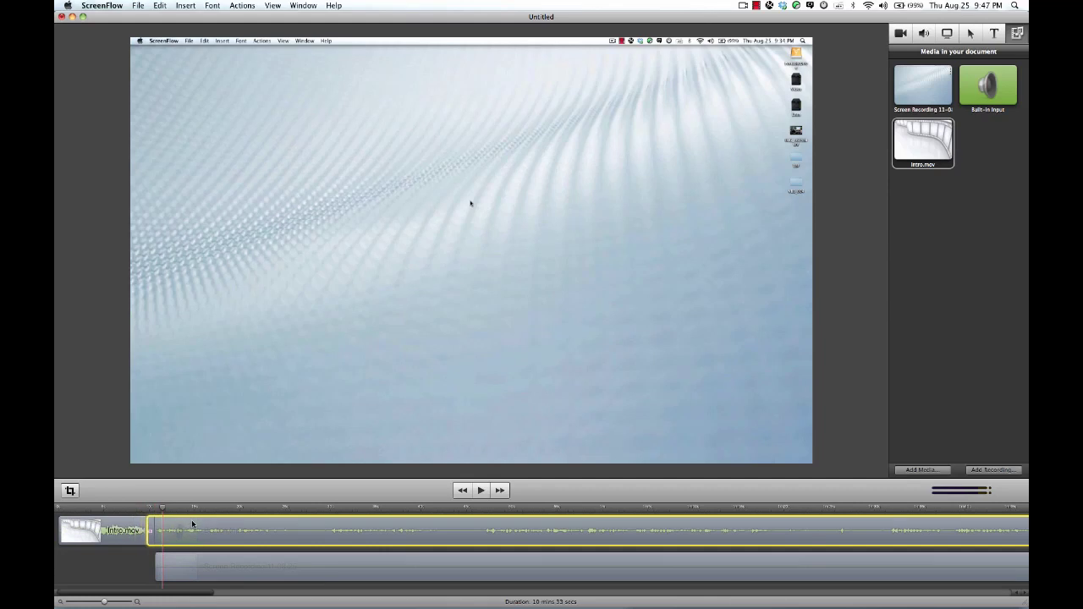
{"action": "left_click", "coordinate": [202, 561]}
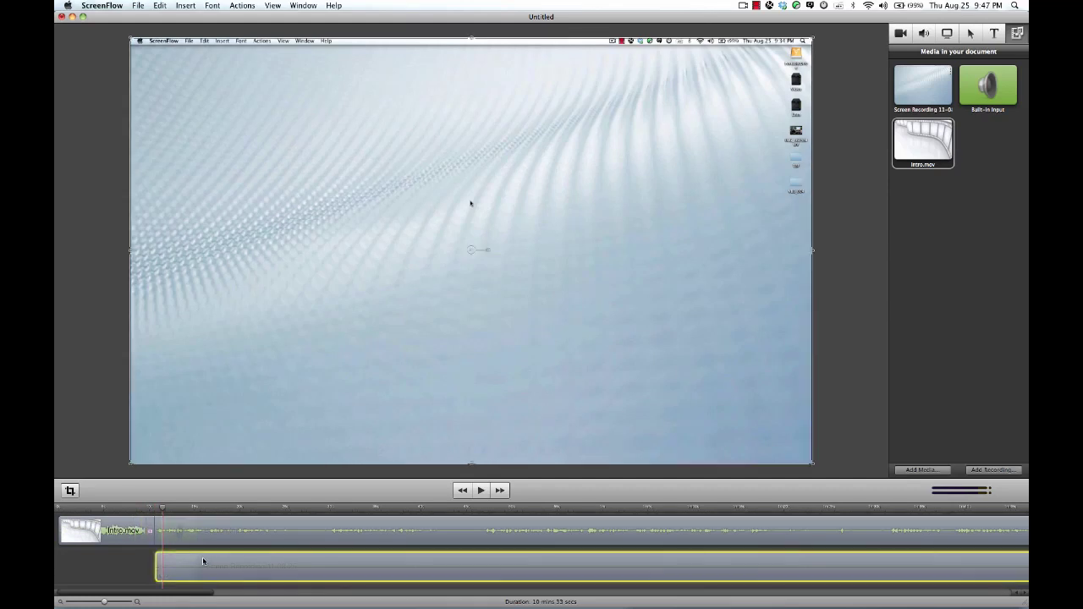
{"action": "left_click_drag", "start_coordinate": [203, 561], "coordinate": [197, 561]}
{"action": "left_click_drag", "start_coordinate": [163, 508], "coordinate": [130, 509]}
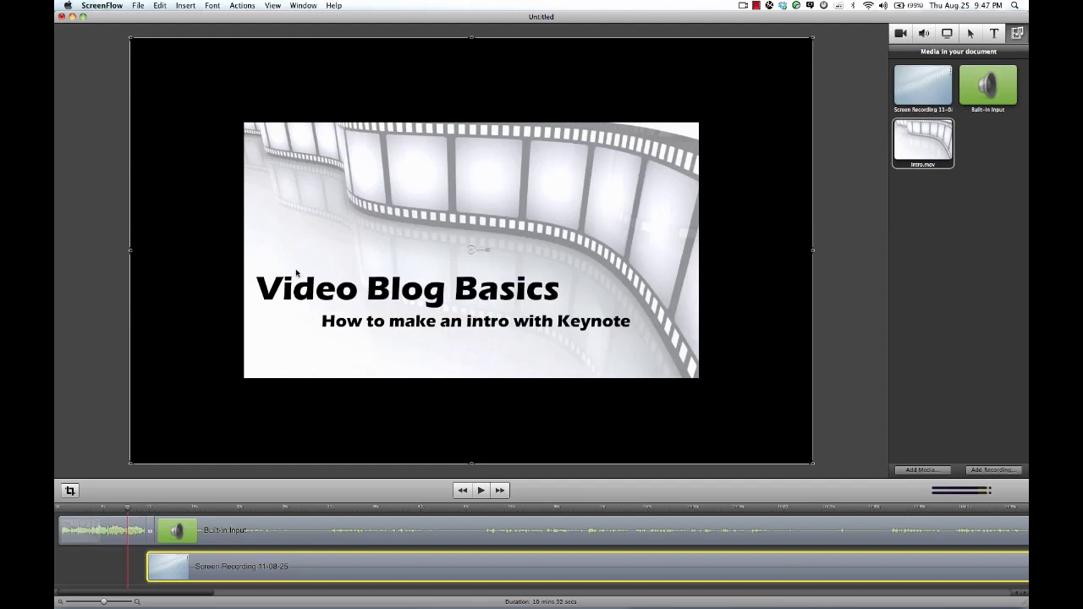
{"action": "mouse_move", "coordinate": [252, 560]}
- Set the screen recording's Scale to 60% in Video Properties and preview the scaled result
{"action": "left_click", "coordinate": [924, 33]}
{"action": "left_click", "coordinate": [900, 33]}
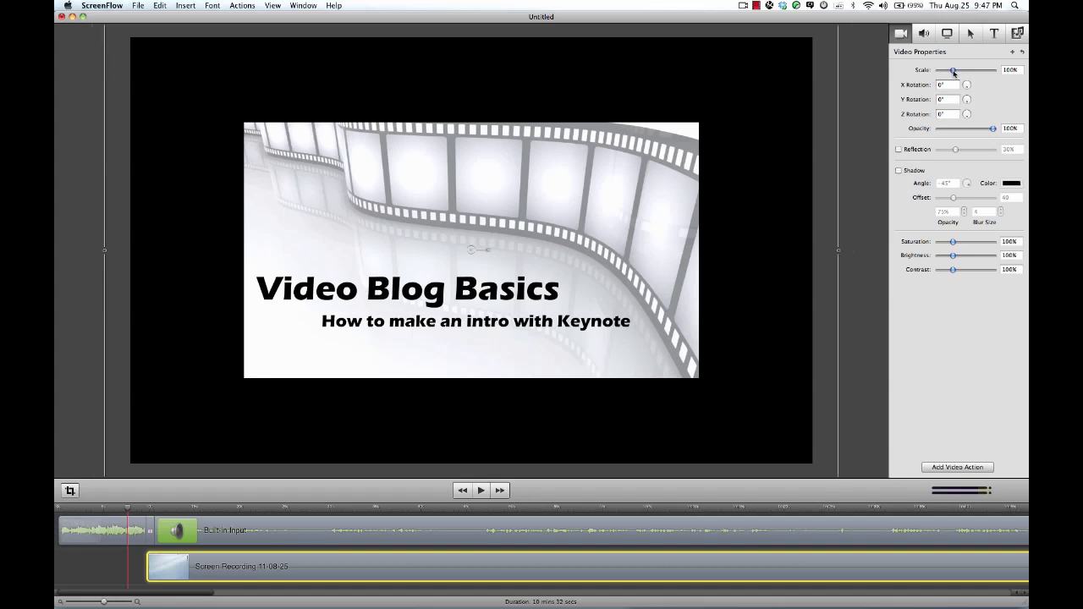
{"action": "left_click_drag", "start_coordinate": [953, 73], "coordinate": [949, 73]}
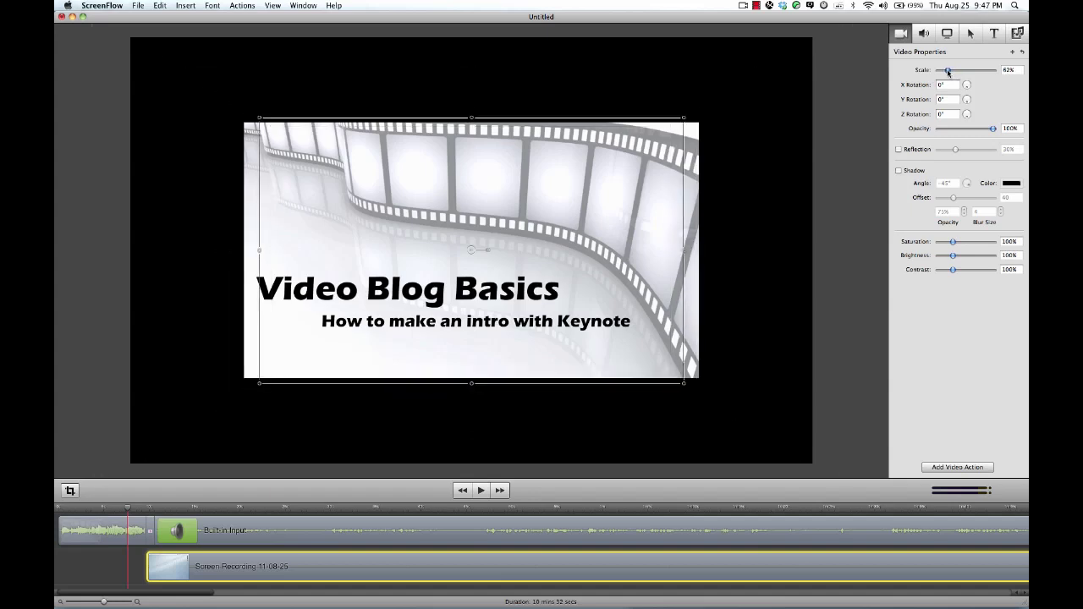
{"action": "left_click", "coordinate": [1008, 70]}
{"action": "type", "text": "61"}
{"action": "key", "text": "Return"}
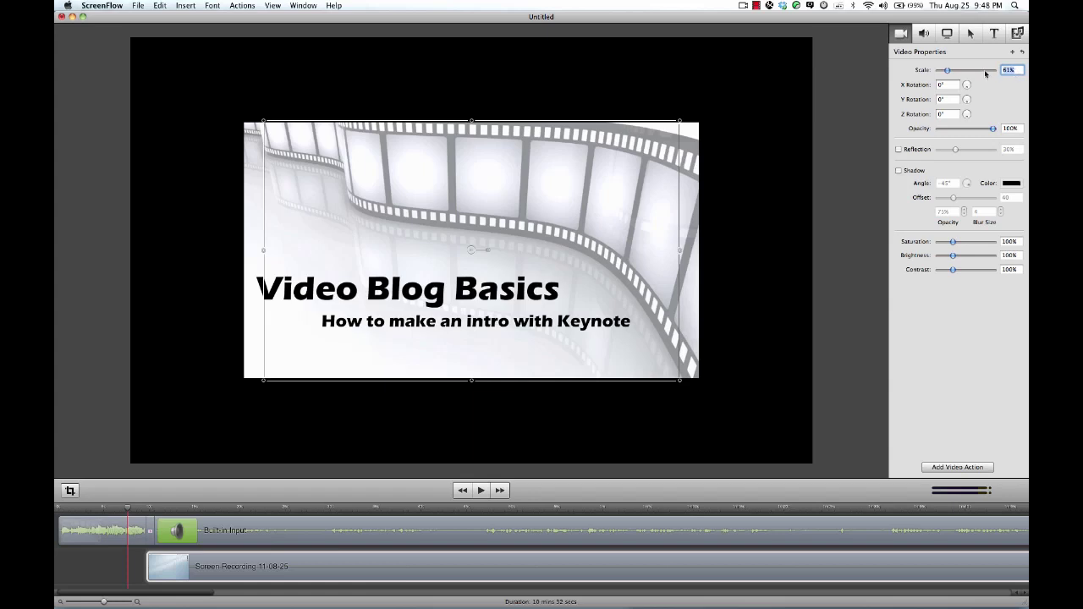
{"action": "type", "text": "60"}
{"action": "key", "text": "Return"}
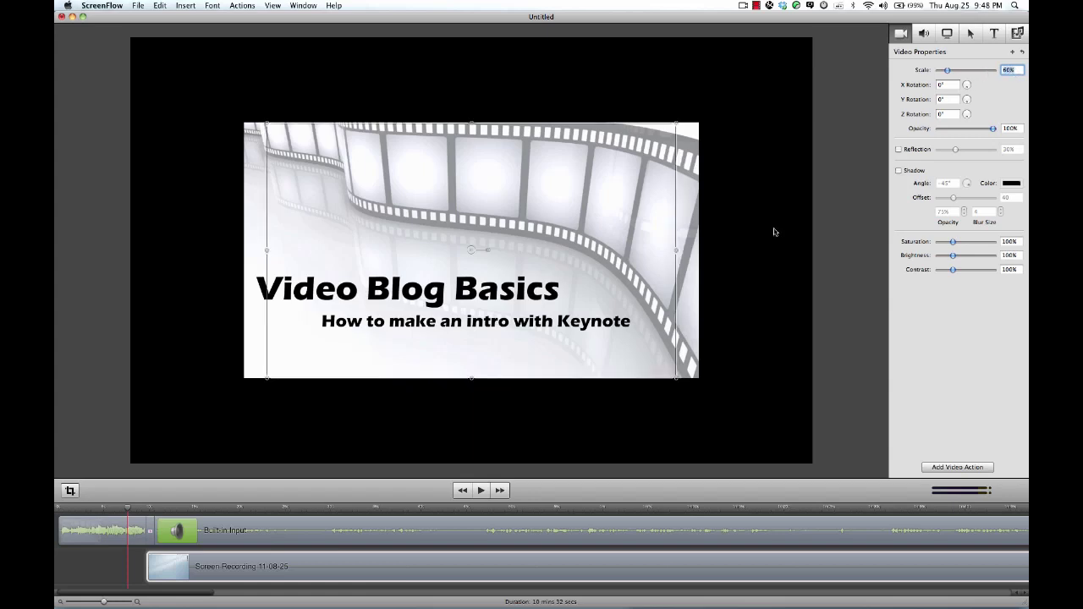
{"action": "left_click", "coordinate": [245, 513]}
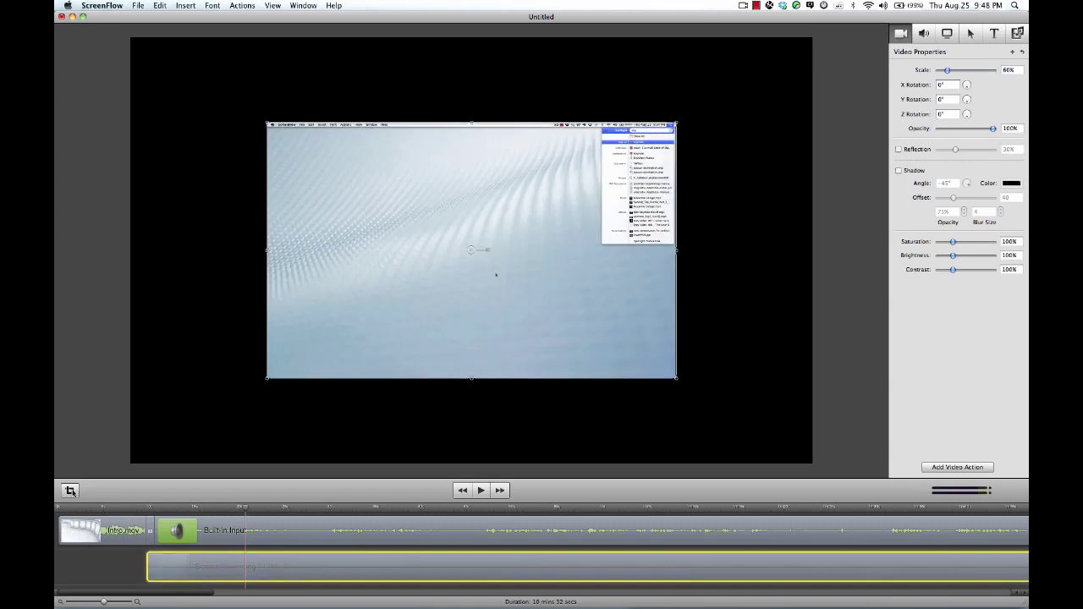
- Change the canvas width to 1280 and height to 720, then view the intro frame on it
{"action": "left_click", "coordinate": [71, 491]}
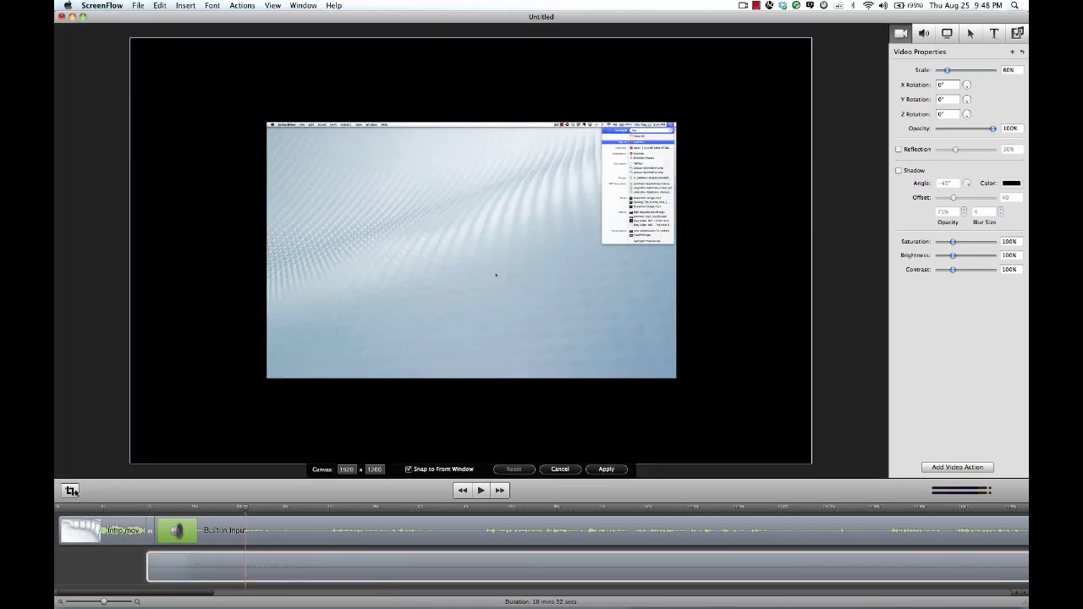
{"action": "left_click", "coordinate": [344, 470]}
{"action": "type", "text": "12"}
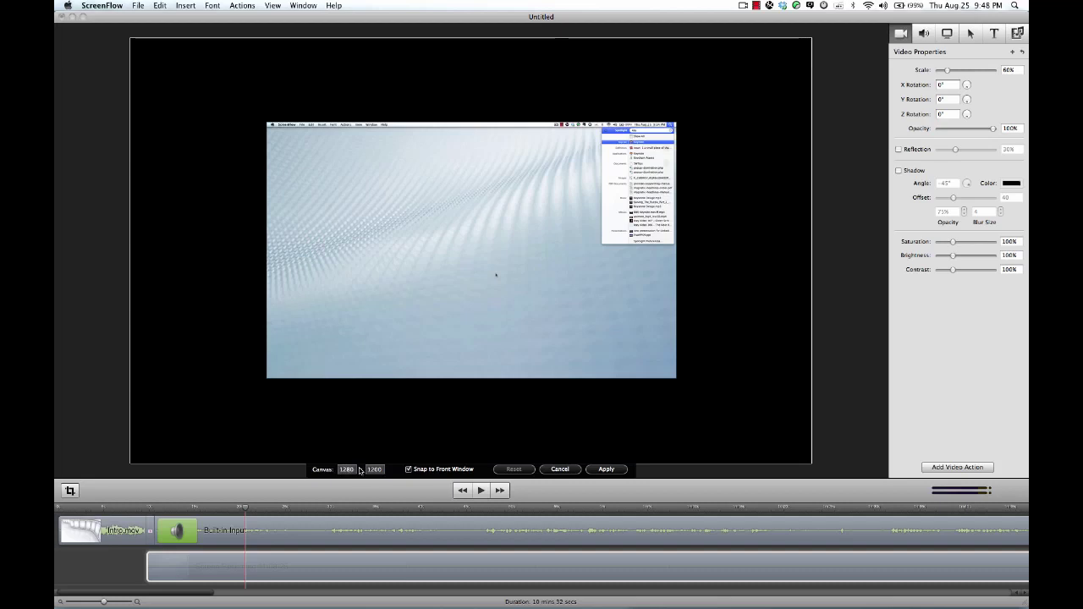
{"action": "left_click", "coordinate": [369, 470]}
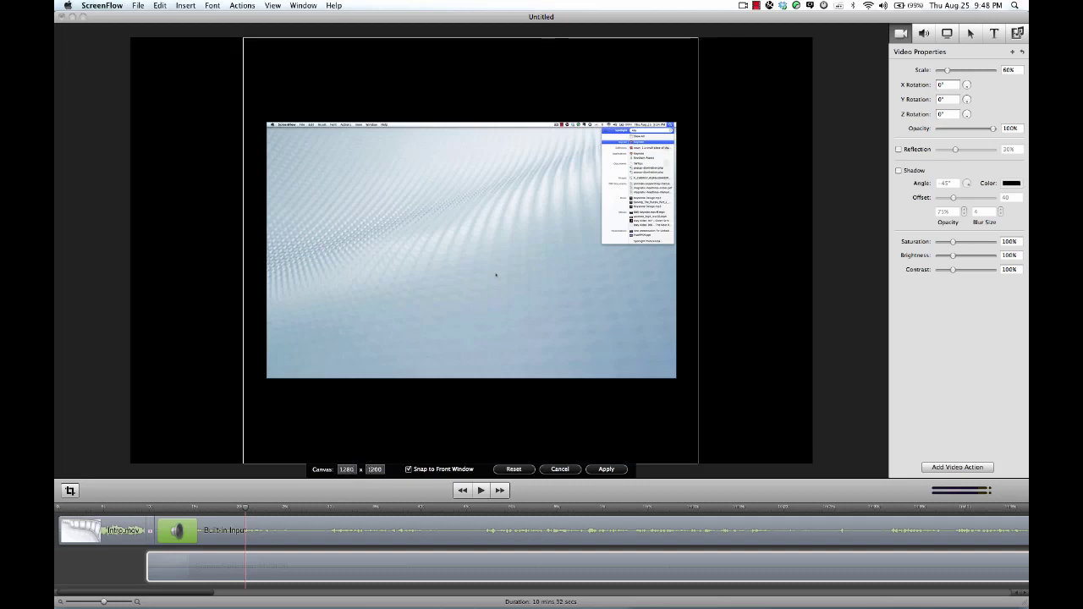
{"action": "type", "text": "7"}
{"action": "left_click", "coordinate": [604, 469]}
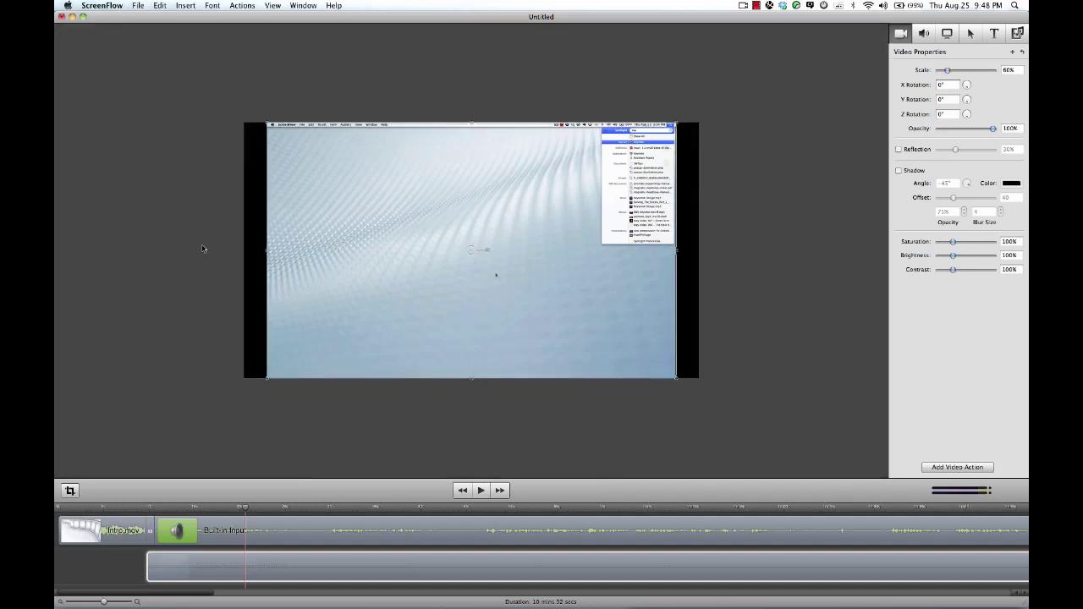
{"action": "left_click", "coordinate": [123, 508]}
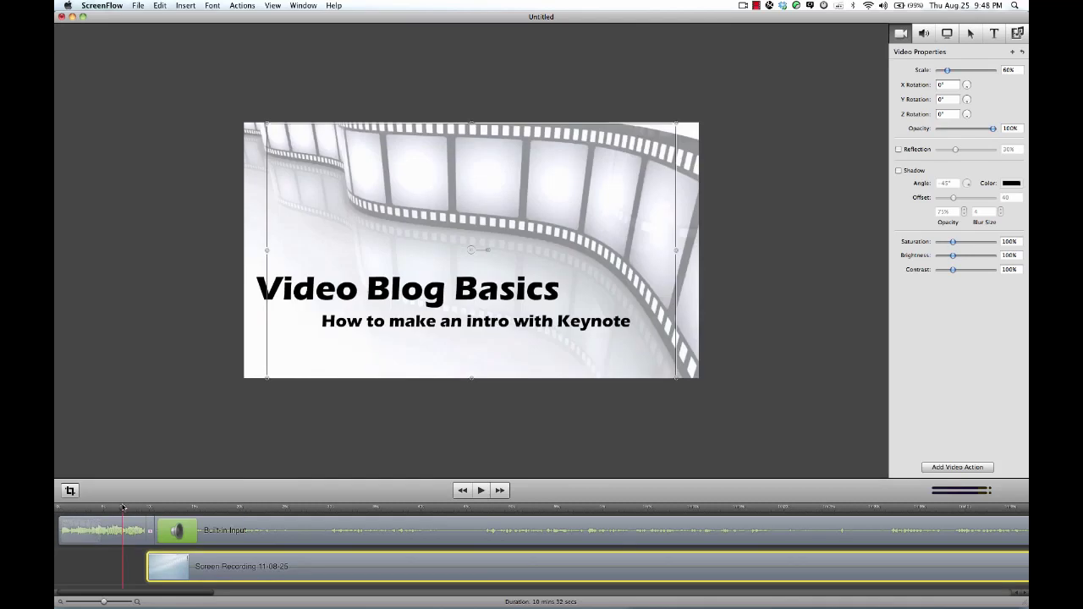
{"action": "left_click", "coordinate": [150, 452]}
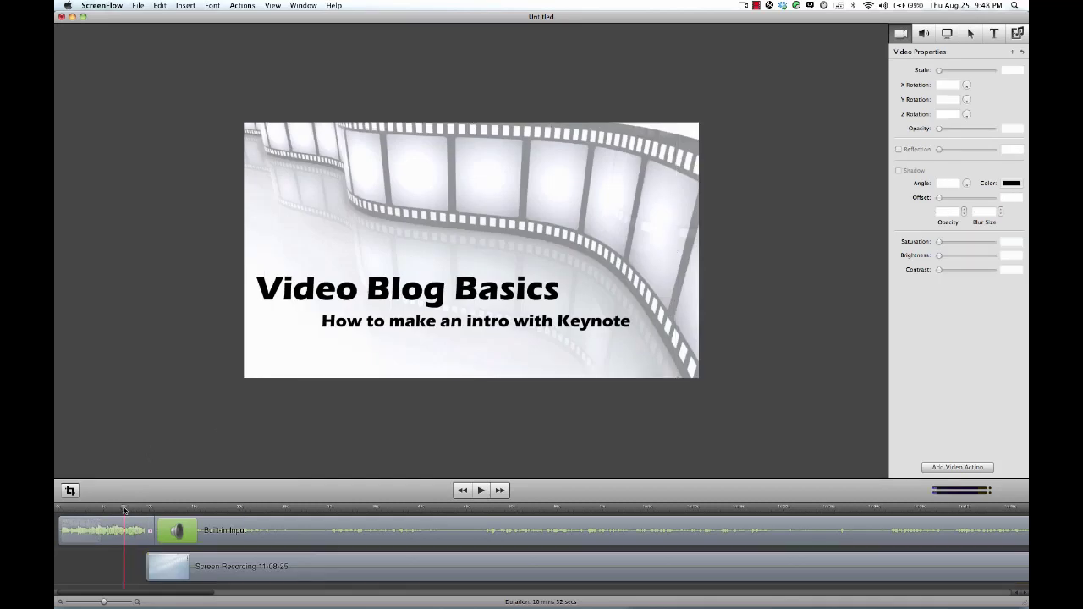
{"action": "left_click_drag", "start_coordinate": [124, 510], "coordinate": [549, 513]}
{"action": "left_click", "coordinate": [552, 360]}
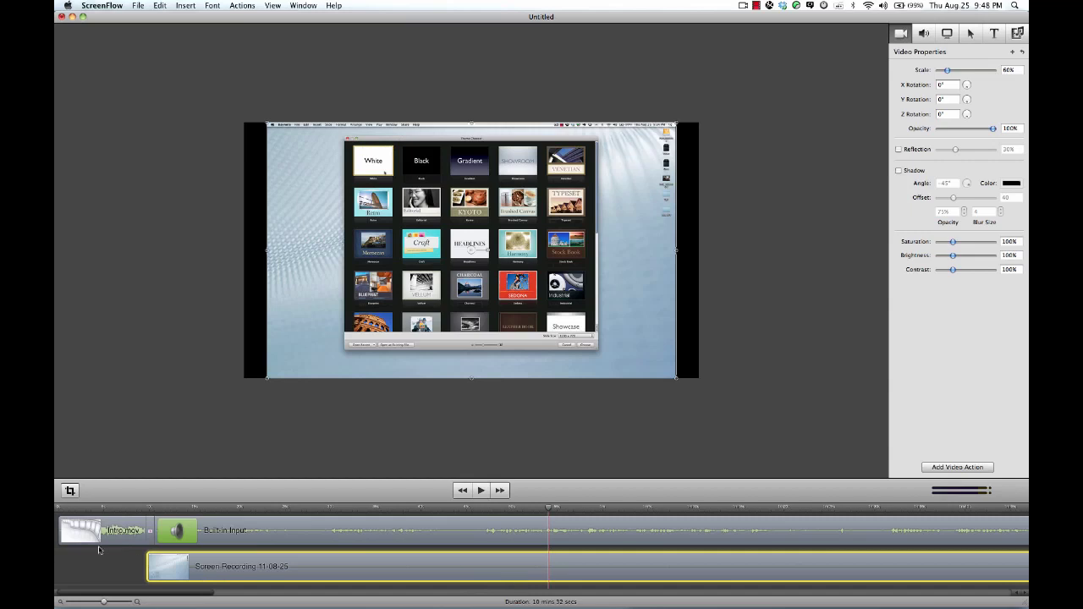
- Add intro.mov from the media library and move it to the end of the timeline
{"action": "left_click_drag", "start_coordinate": [105, 603], "coordinate": [85, 602]}
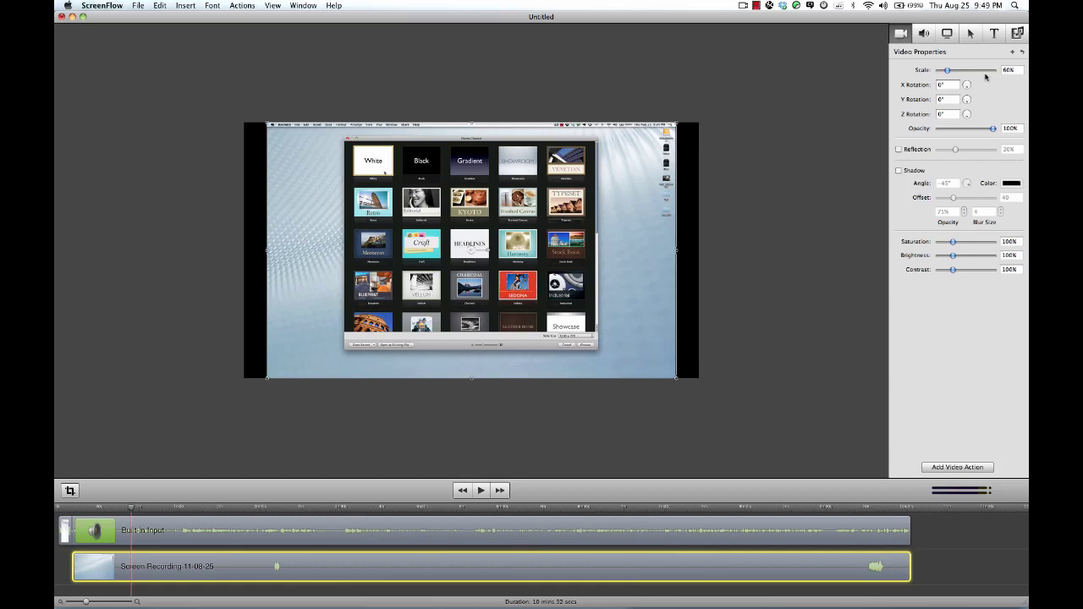
{"action": "left_click", "coordinate": [1018, 33]}
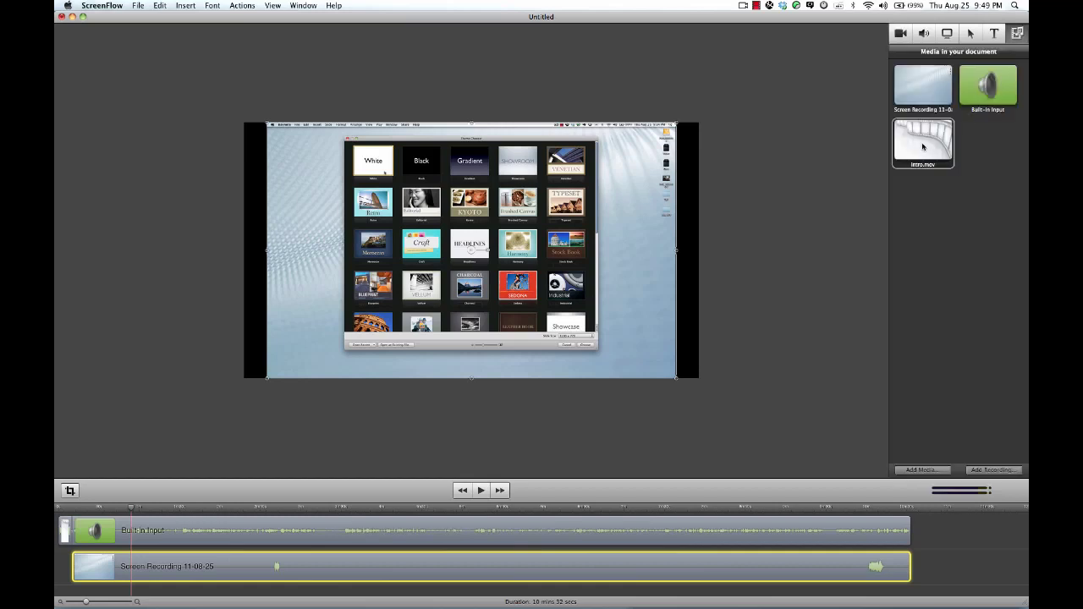
{"action": "left_click_drag", "start_coordinate": [922, 144], "coordinate": [913, 549]}
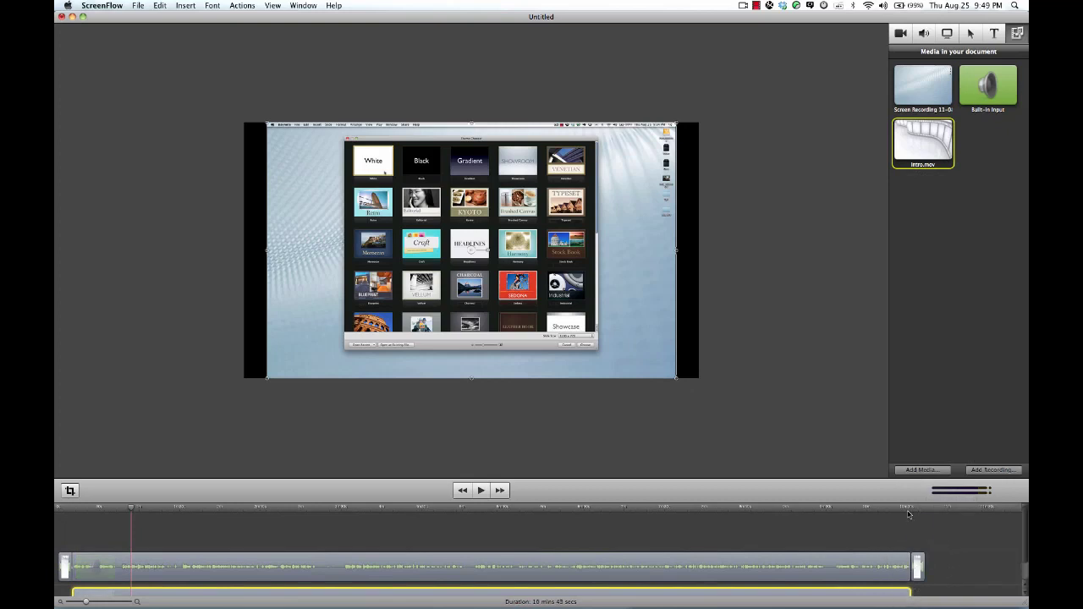
{"action": "left_click", "coordinate": [908, 514]}
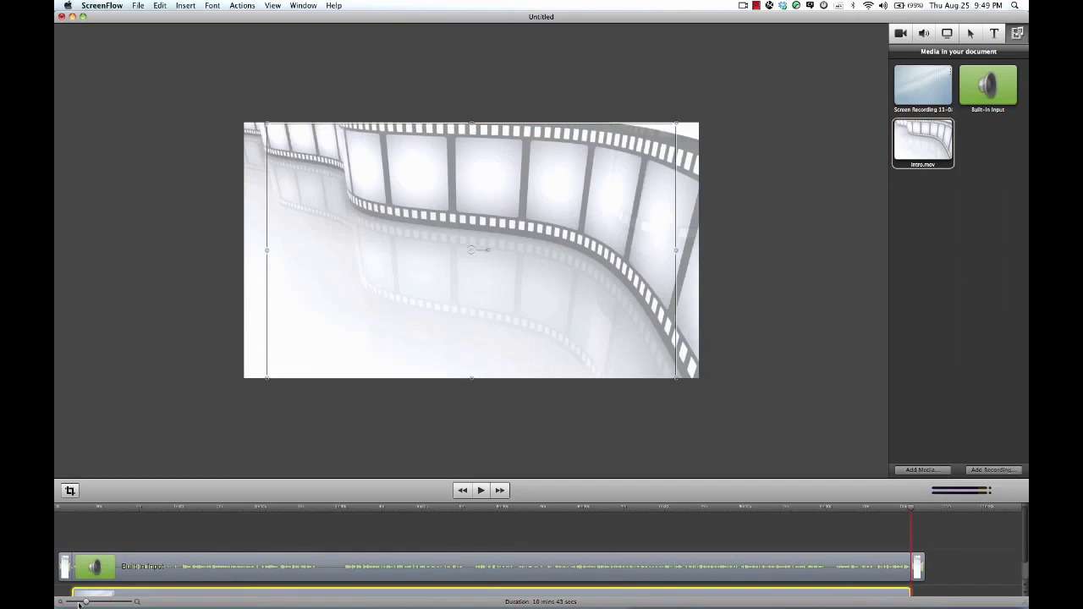
{"action": "left_click_drag", "start_coordinate": [87, 604], "coordinate": [99, 602]}
{"action": "left_click", "coordinate": [908, 563]}
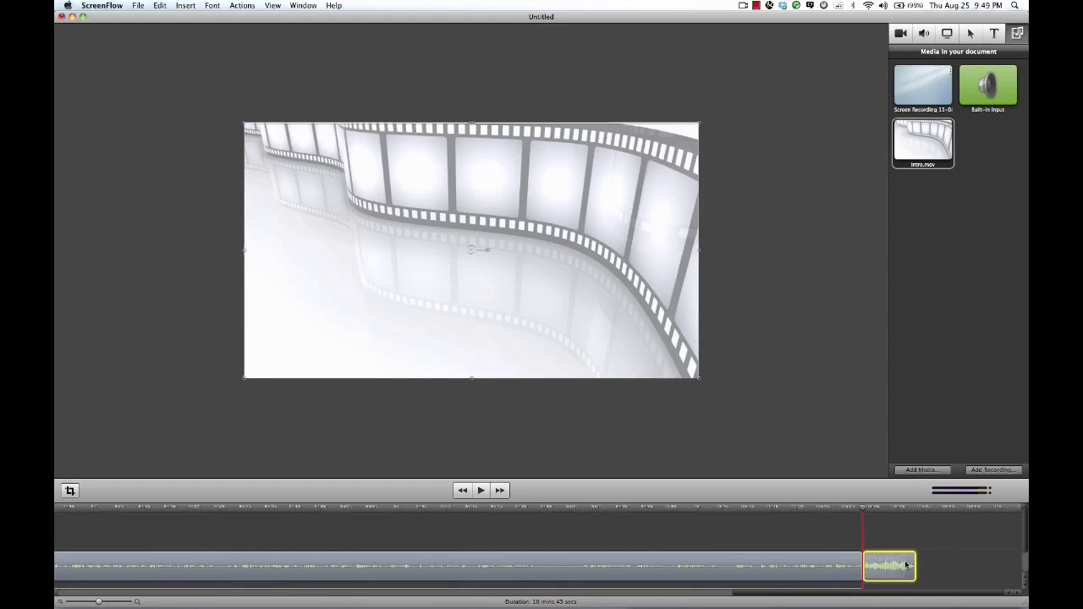
{"action": "left_click_drag", "start_coordinate": [904, 565], "coordinate": [928, 565]}
- Play the timeline ending to preview the intro's title animation
{"action": "left_click", "coordinate": [877, 509]}
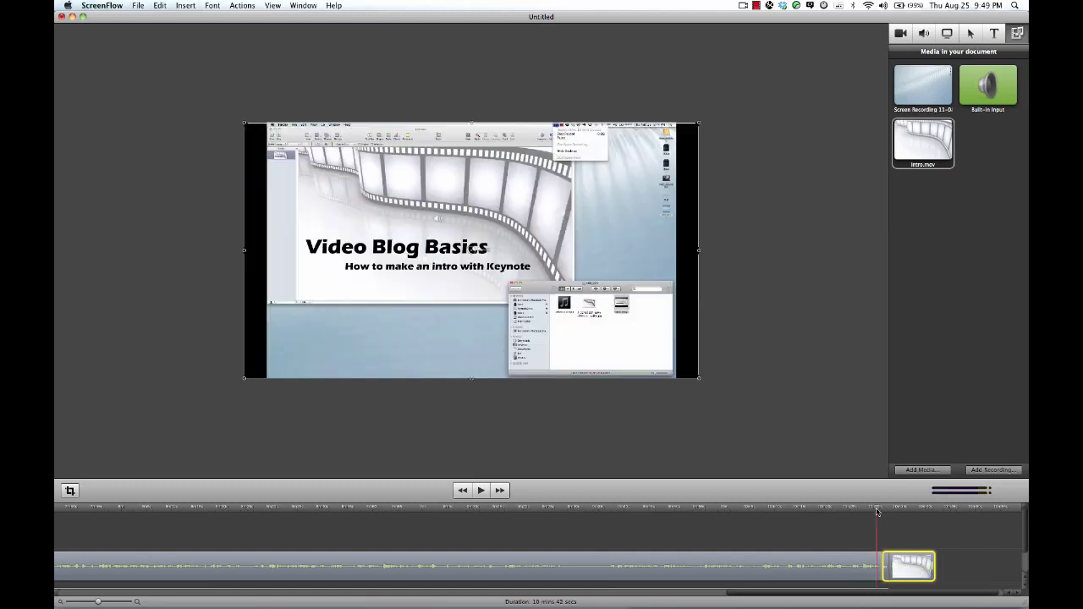
{"action": "key", "text": "space"}
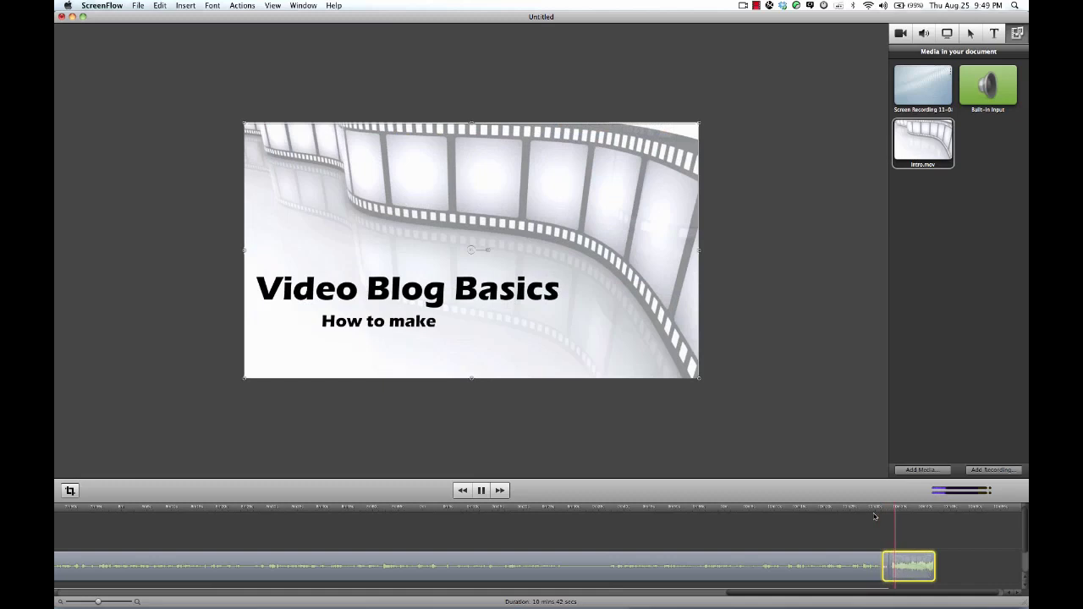
{"action": "key", "text": "space"}
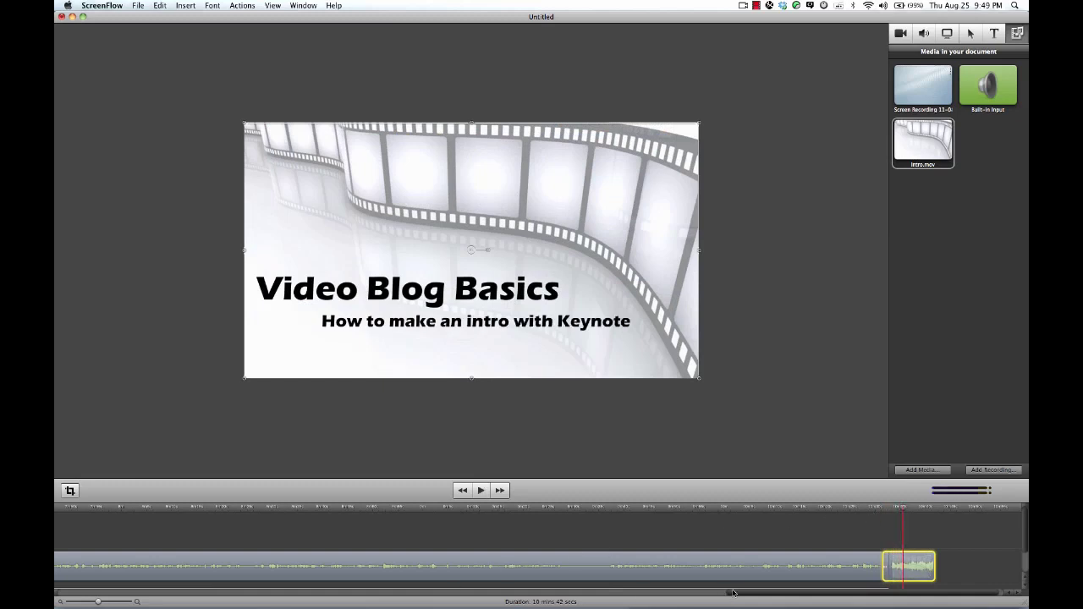
{"action": "left_click_drag", "start_coordinate": [735, 594], "coordinate": [83, 604]}
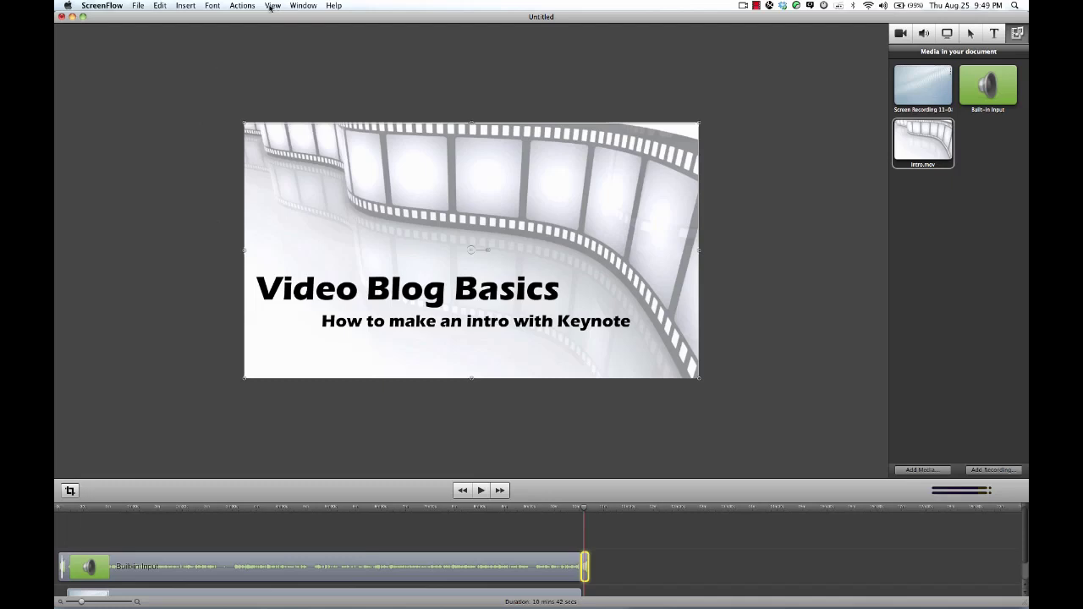
- Export the movie with Scale by 100% (1280 x 720) and open Customize… Movie Settings
{"action": "left_click", "coordinate": [138, 6]}
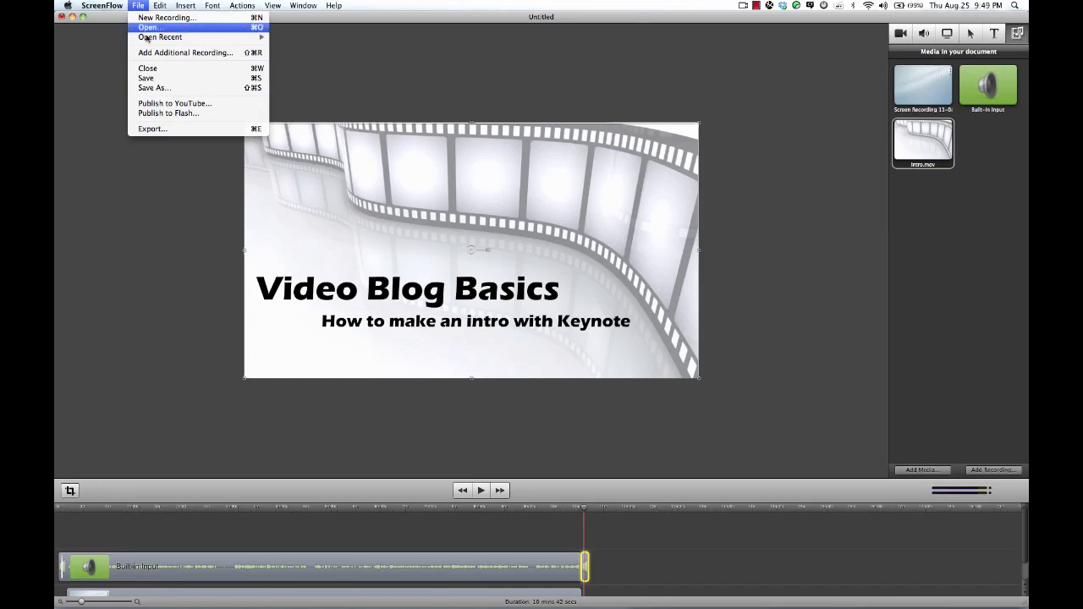
{"action": "left_click", "coordinate": [146, 129]}
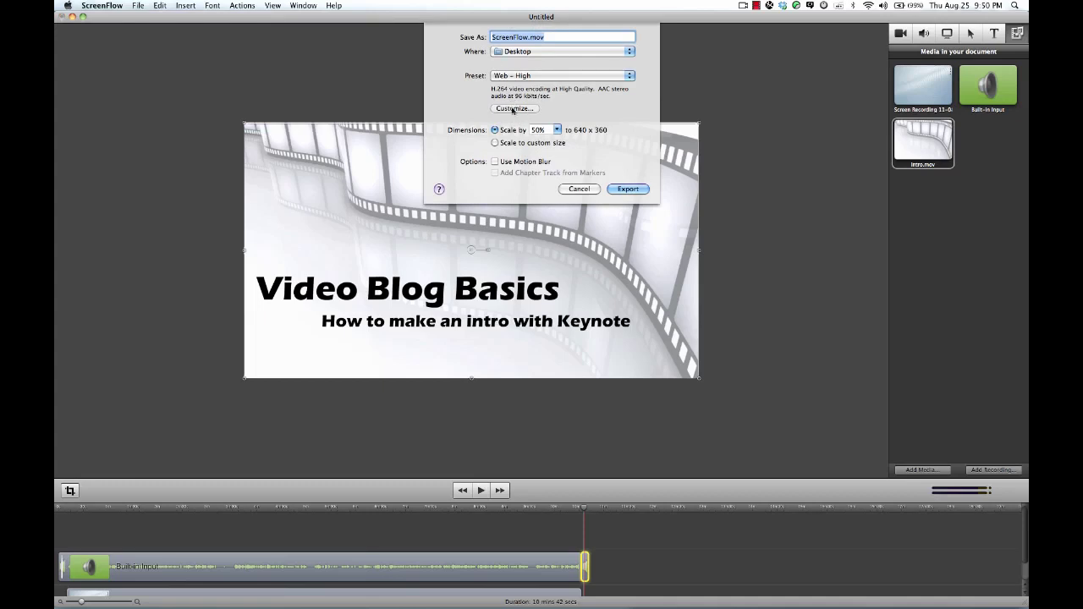
{"action": "left_click", "coordinate": [557, 130]}
{"action": "left_click", "coordinate": [549, 142]}
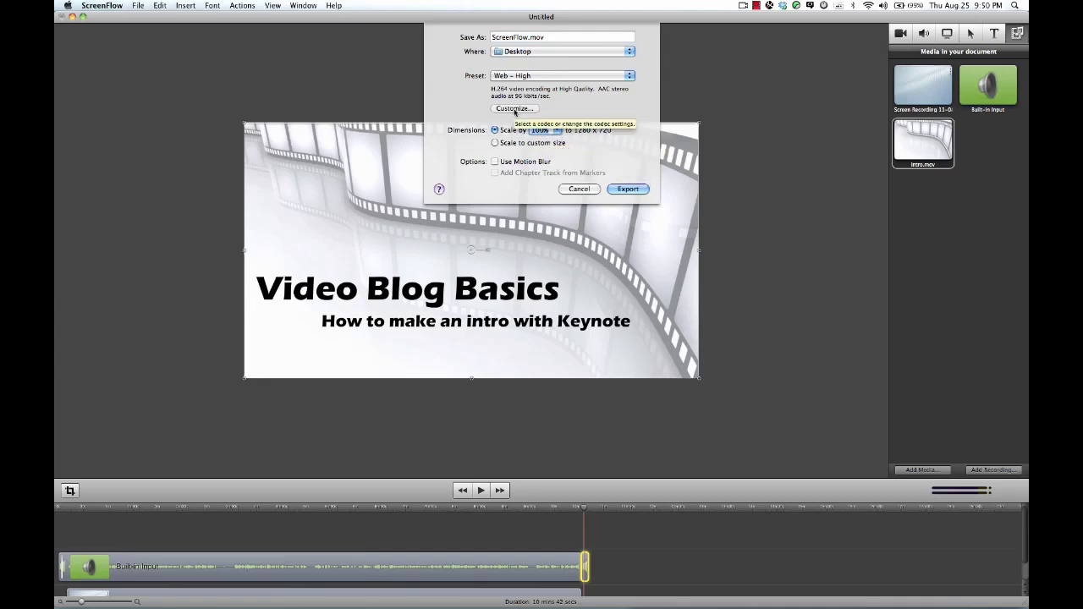
{"action": "left_click", "coordinate": [515, 109]}
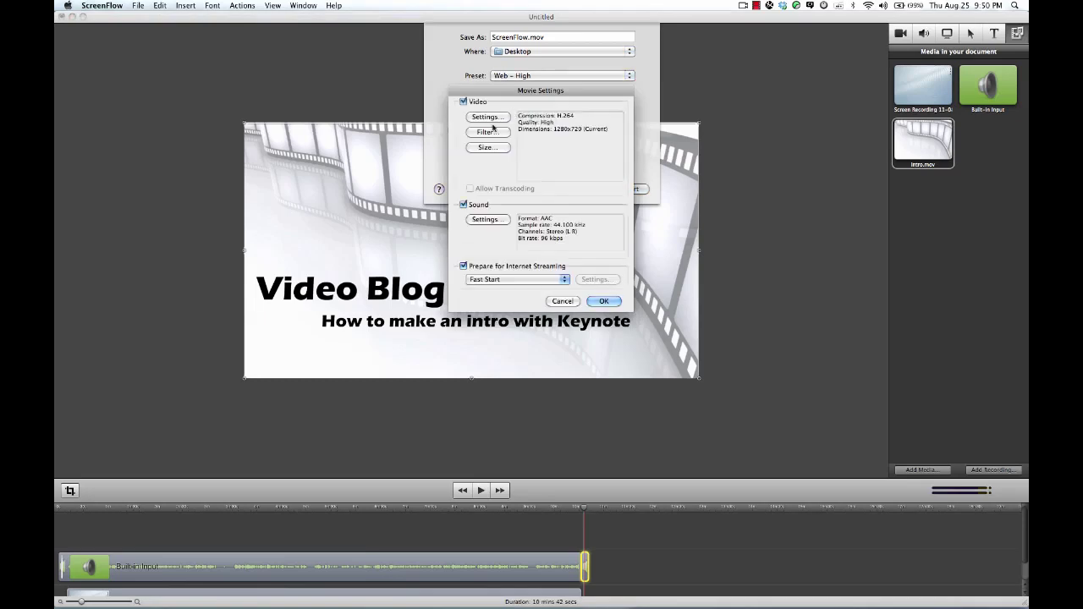
- In Video Settings, choose a 15 fps frame rate and Best quality (Multi-pass) encoding
{"action": "left_click", "coordinate": [480, 119]}
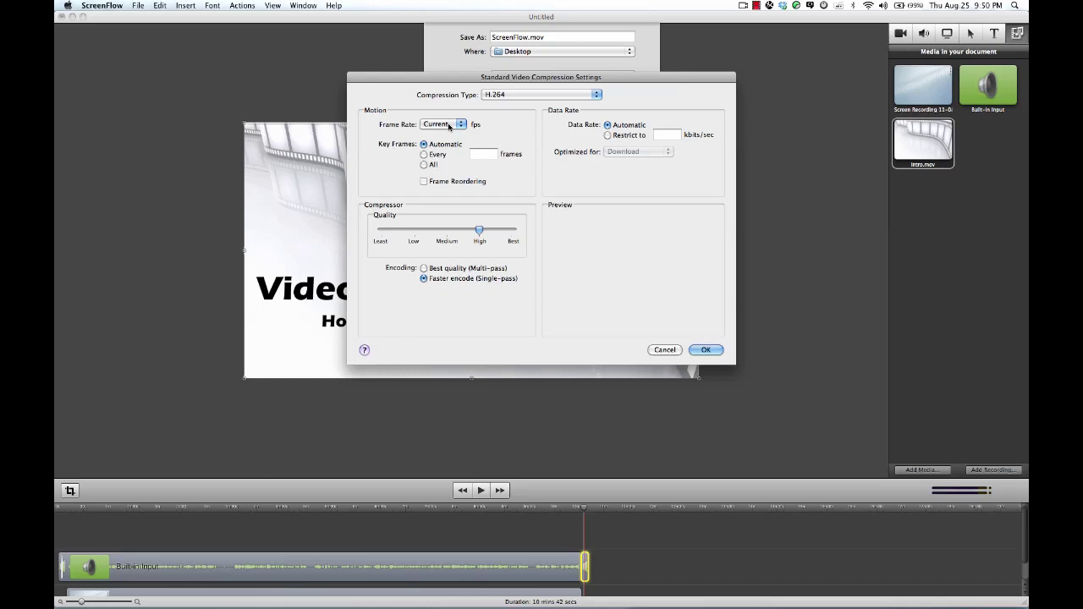
{"action": "left_click", "coordinate": [449, 126]}
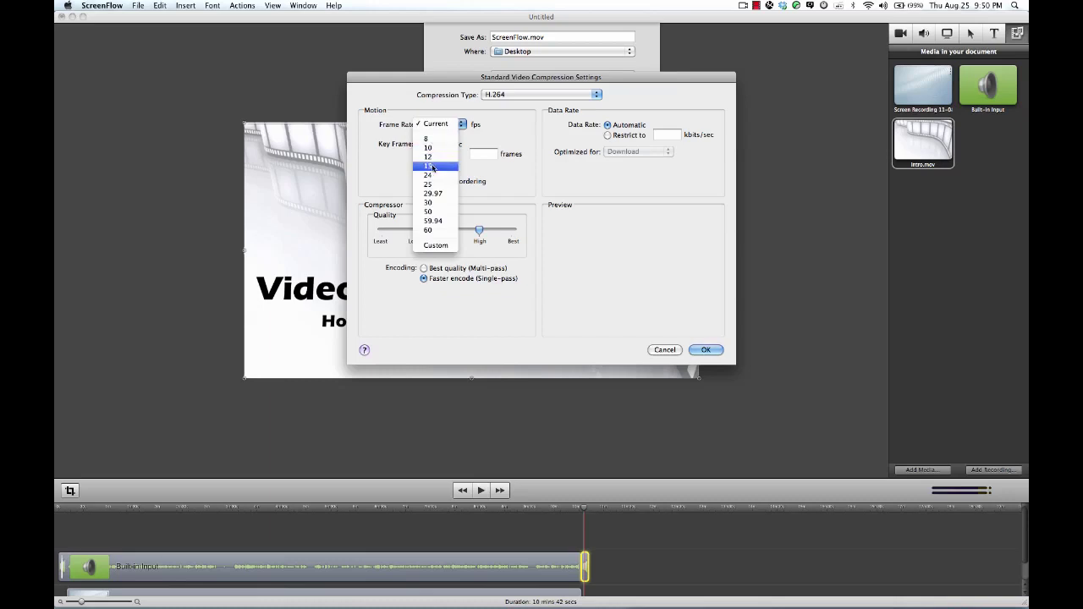
{"action": "left_click", "coordinate": [432, 167]}
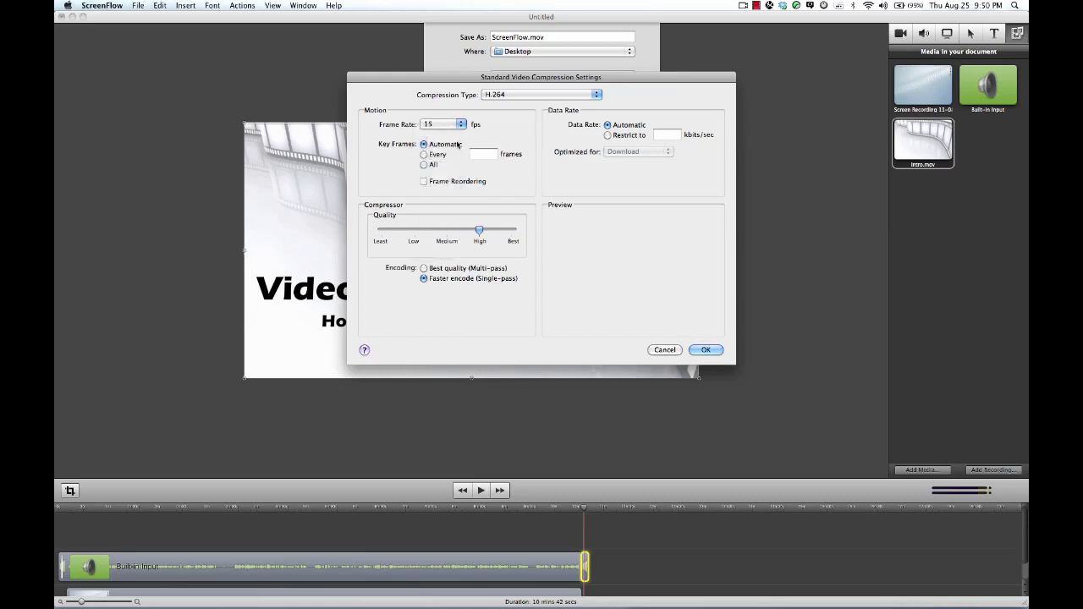
{"action": "left_click", "coordinate": [424, 268]}
{"action": "left_click", "coordinate": [700, 350]}
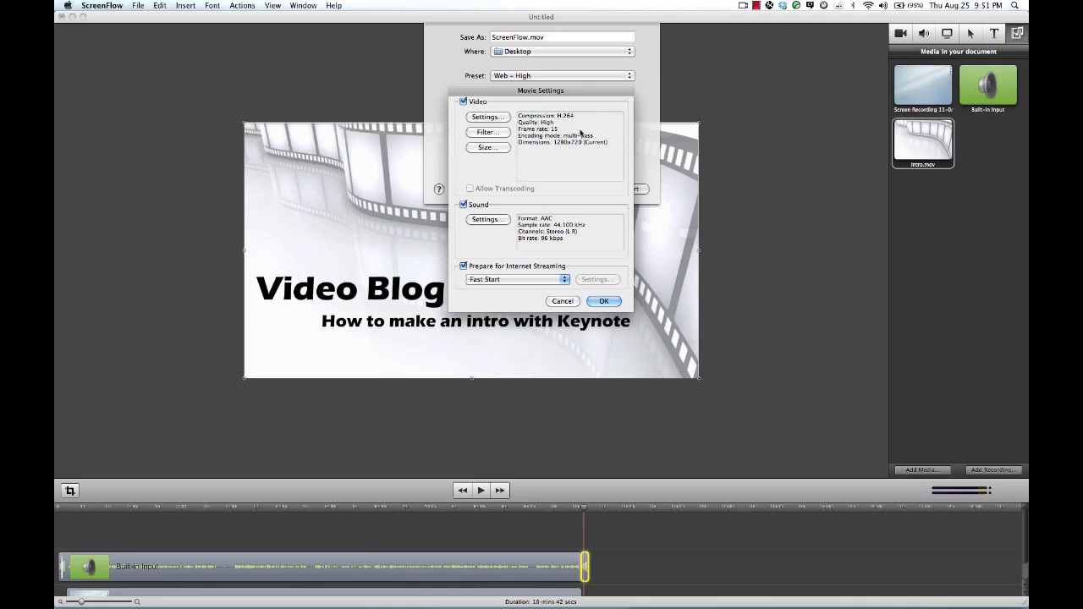
- In Sound Settings, choose Mono channels, a 32.000 kHz rate and a 32 kbps target bit rate
{"action": "left_click", "coordinate": [484, 220]}
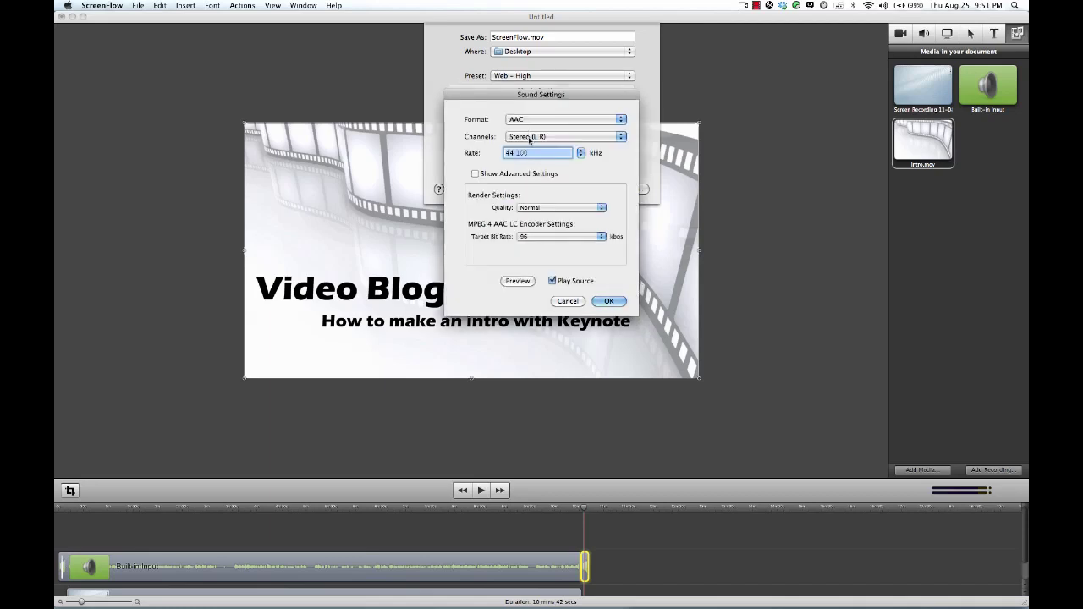
{"action": "left_click", "coordinate": [531, 139]}
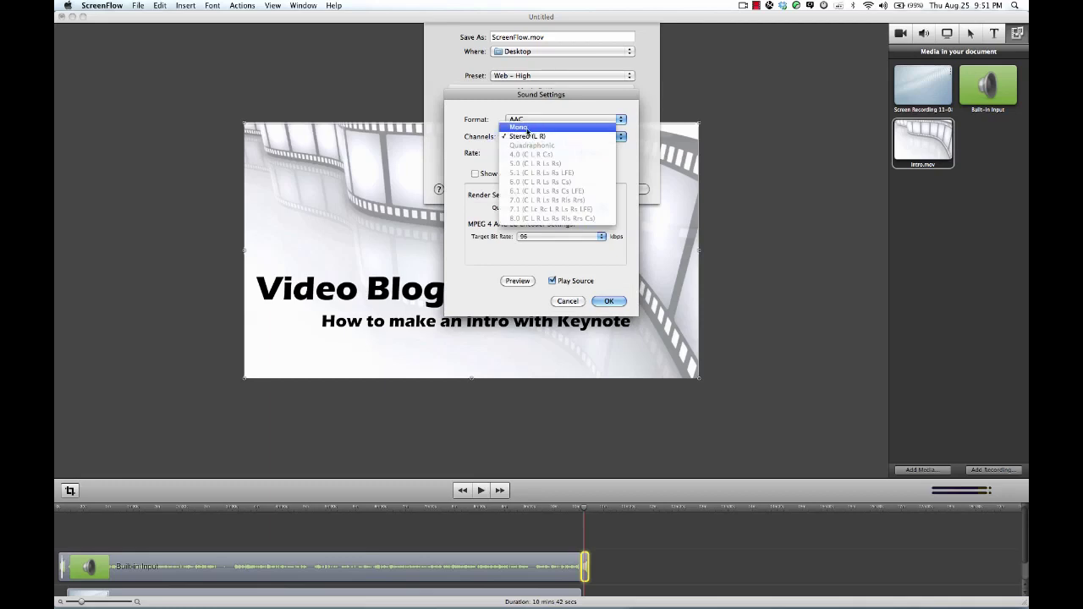
{"action": "left_click", "coordinate": [519, 127]}
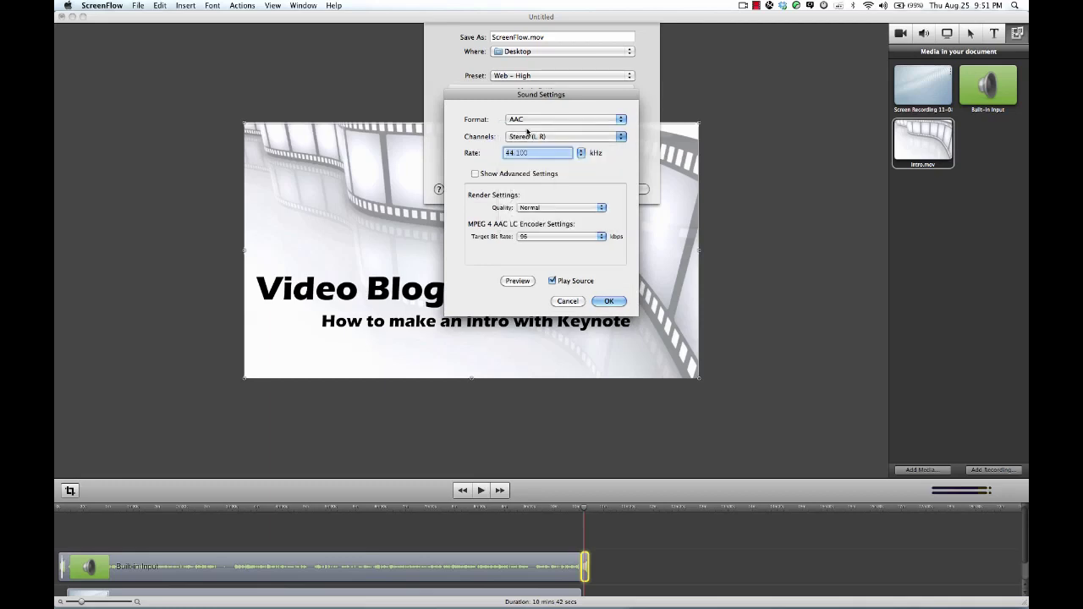
{"action": "left_click", "coordinate": [582, 154]}
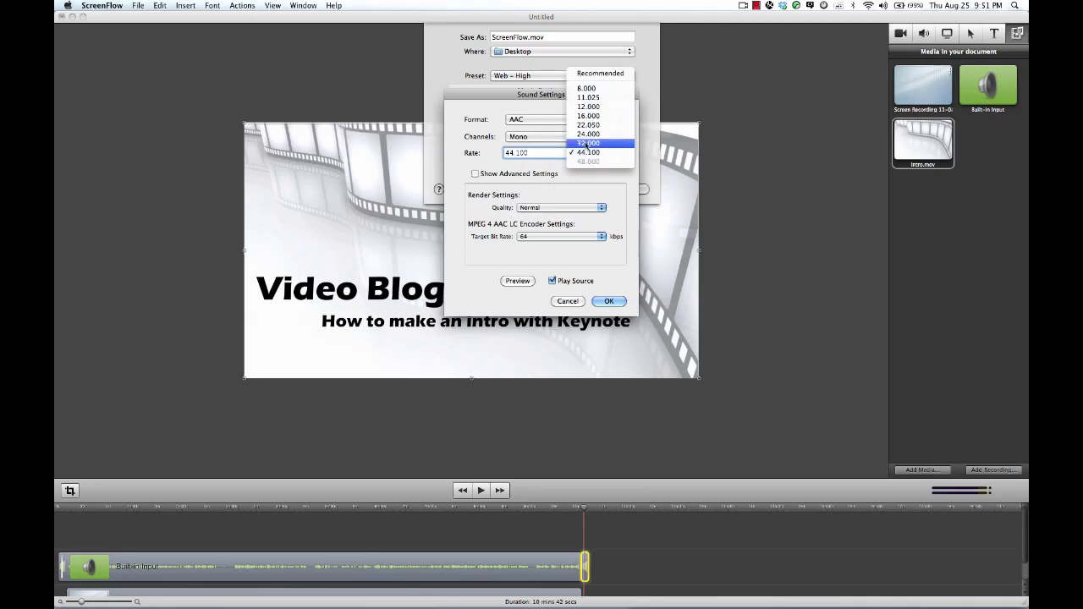
{"action": "left_click", "coordinate": [587, 144]}
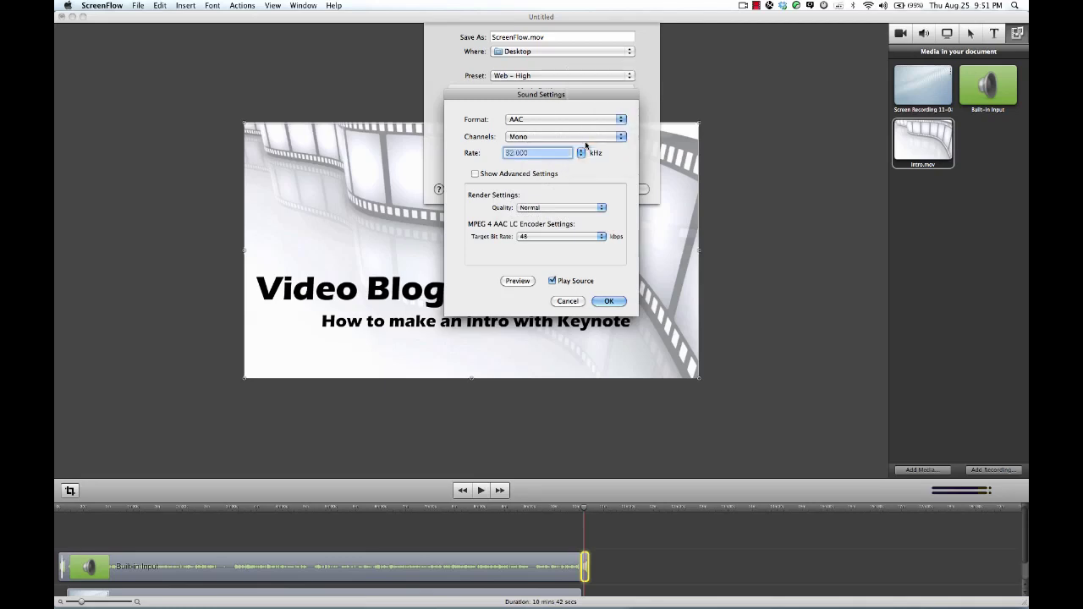
{"action": "left_click", "coordinate": [550, 239]}
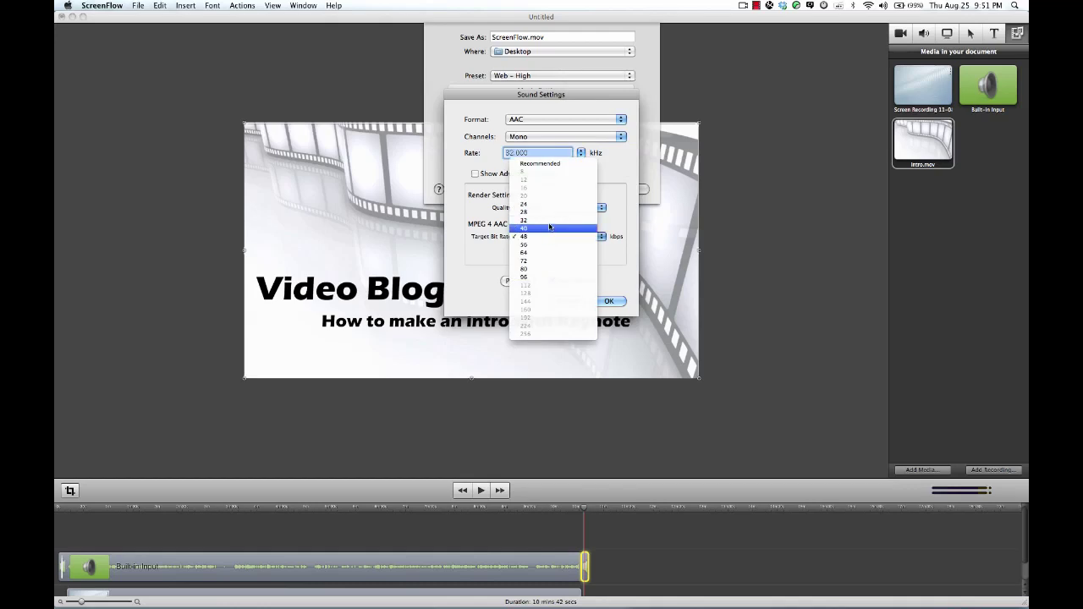
{"action": "left_click", "coordinate": [550, 222]}
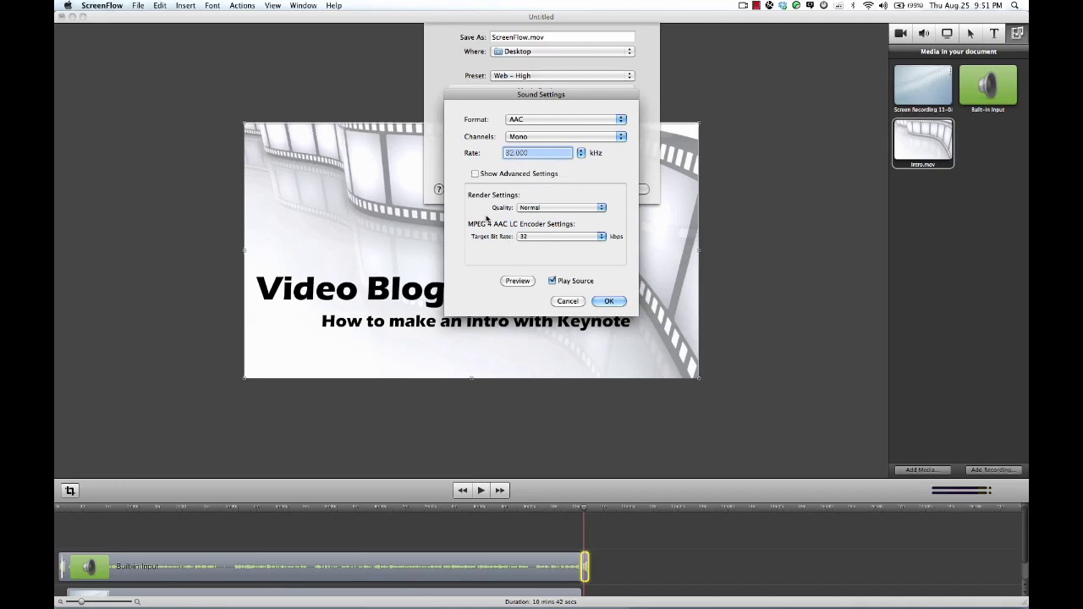
{"action": "left_click", "coordinate": [601, 301]}
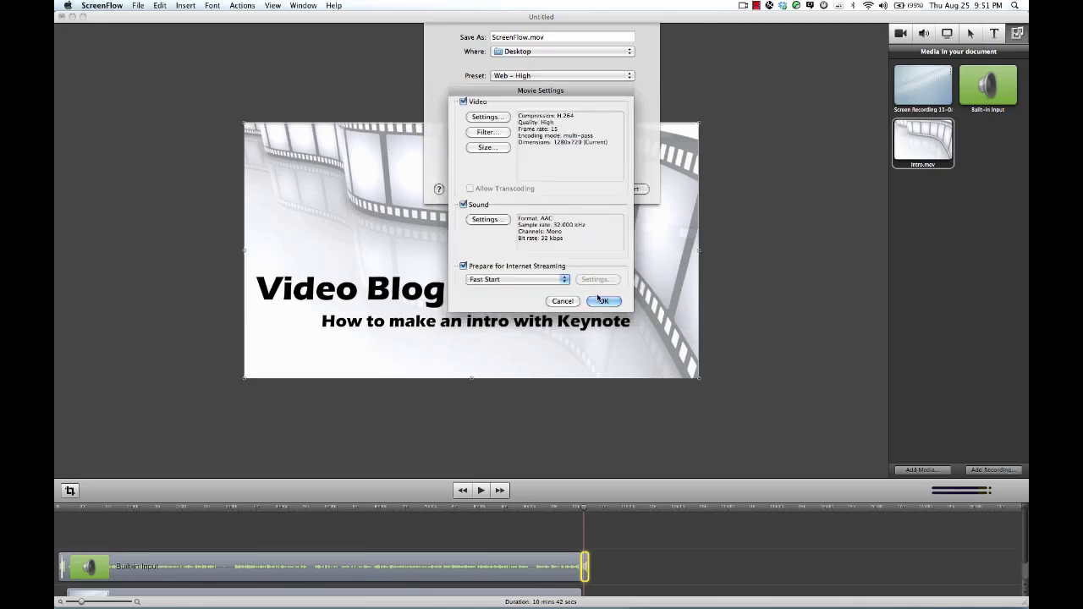
- Leave internet streaming on Fast Start, accept Movie Settings, and export the movie
{"action": "left_click", "coordinate": [478, 281]}
{"action": "left_click", "coordinate": [490, 275]}
{"action": "left_click", "coordinate": [601, 302]}
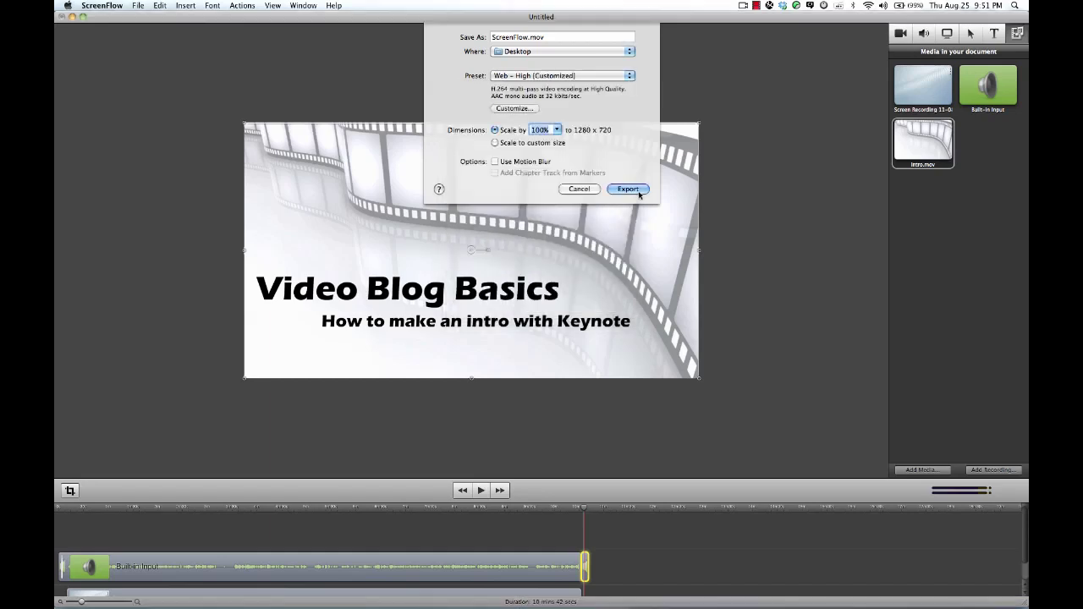
{"action": "left_click", "coordinate": [640, 192]}
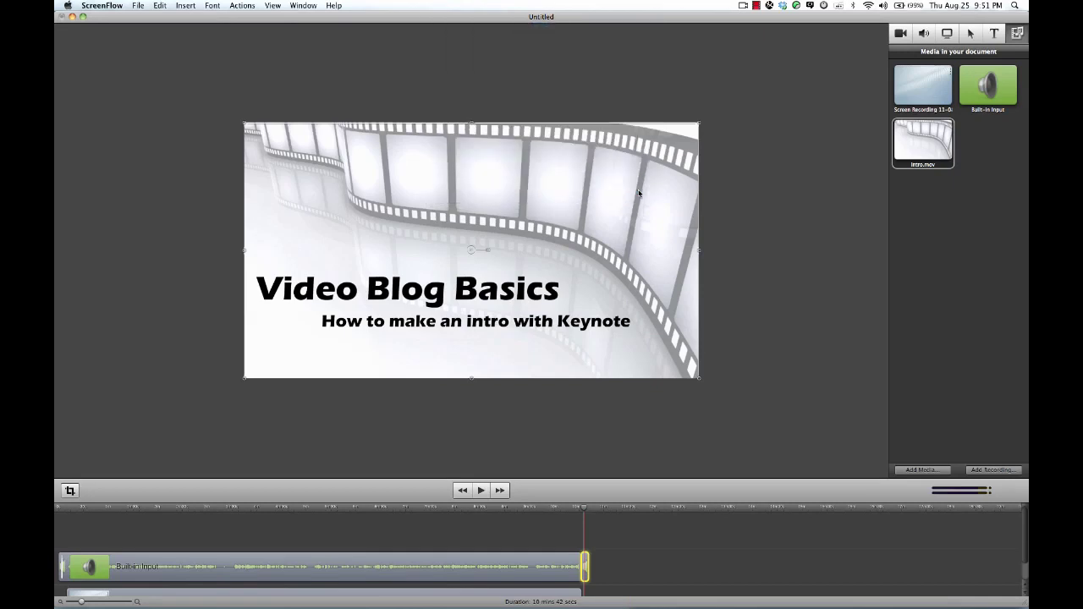